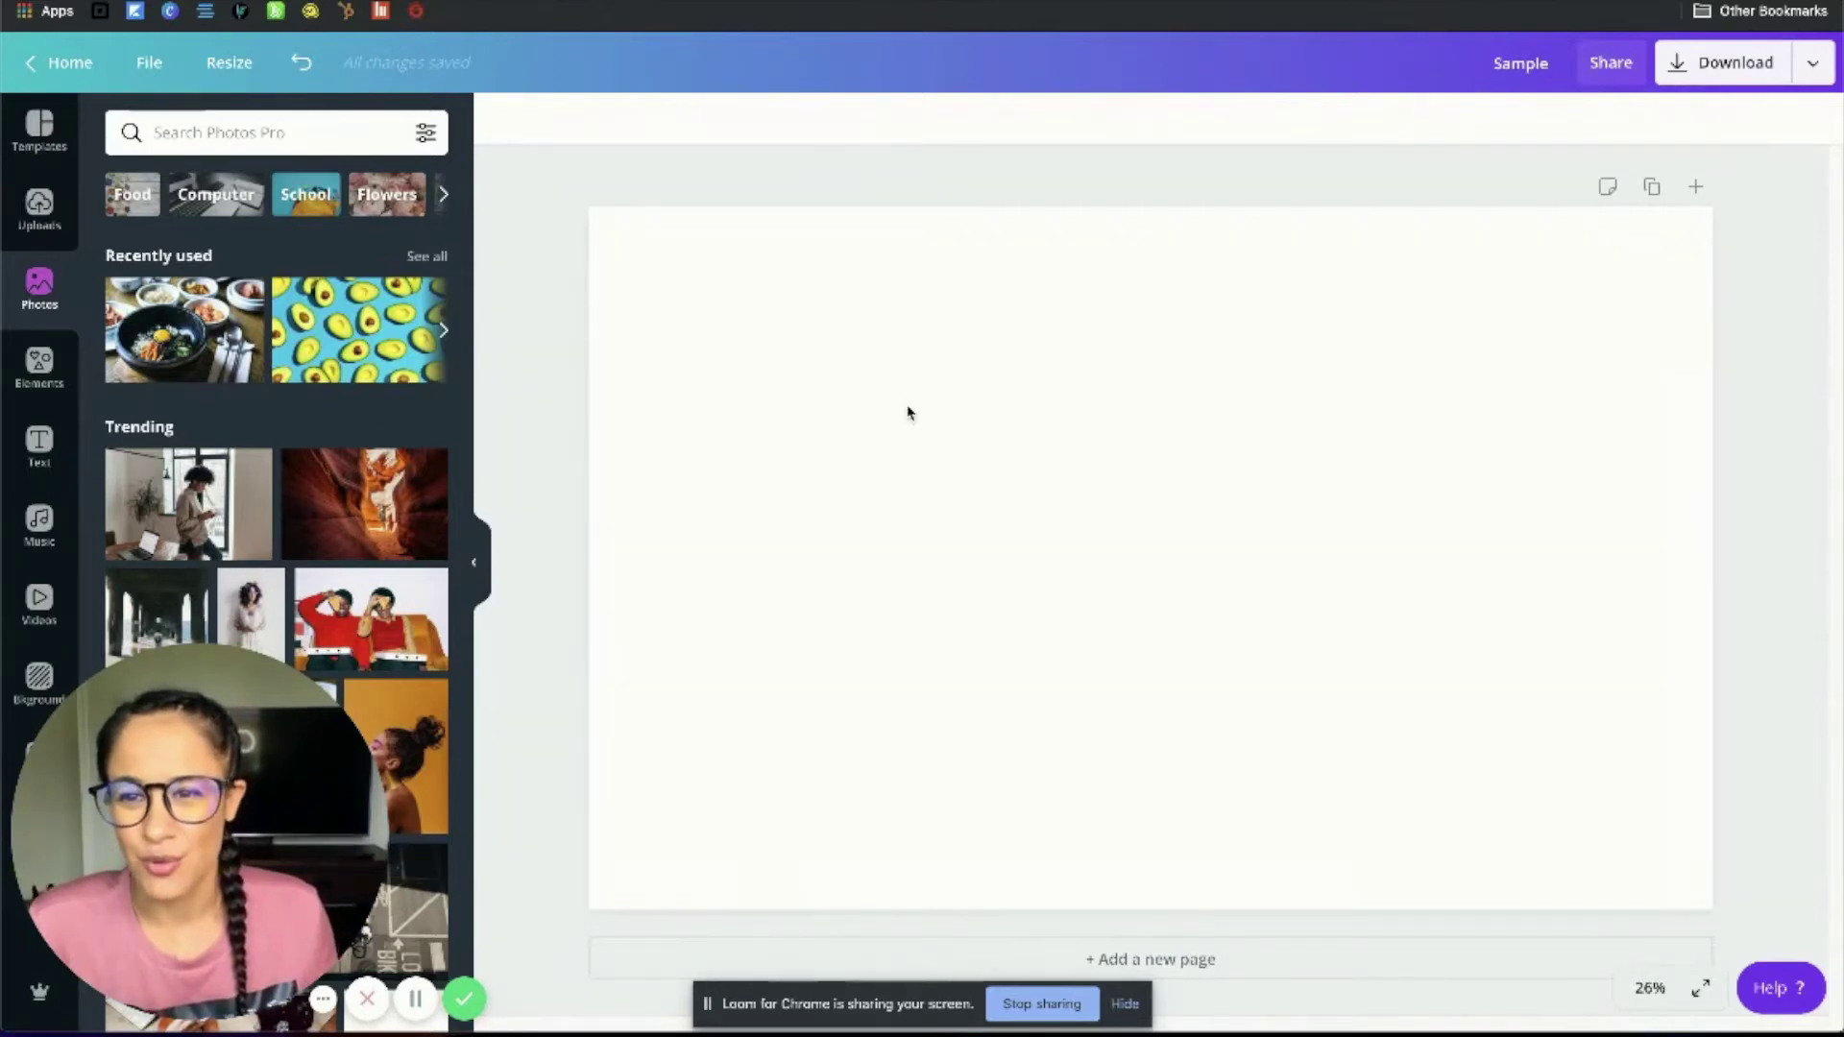
Step: Move the bibimbap photo to the page's lower-left and enlarge it to leave only a thin white strip
left_click(184, 329)
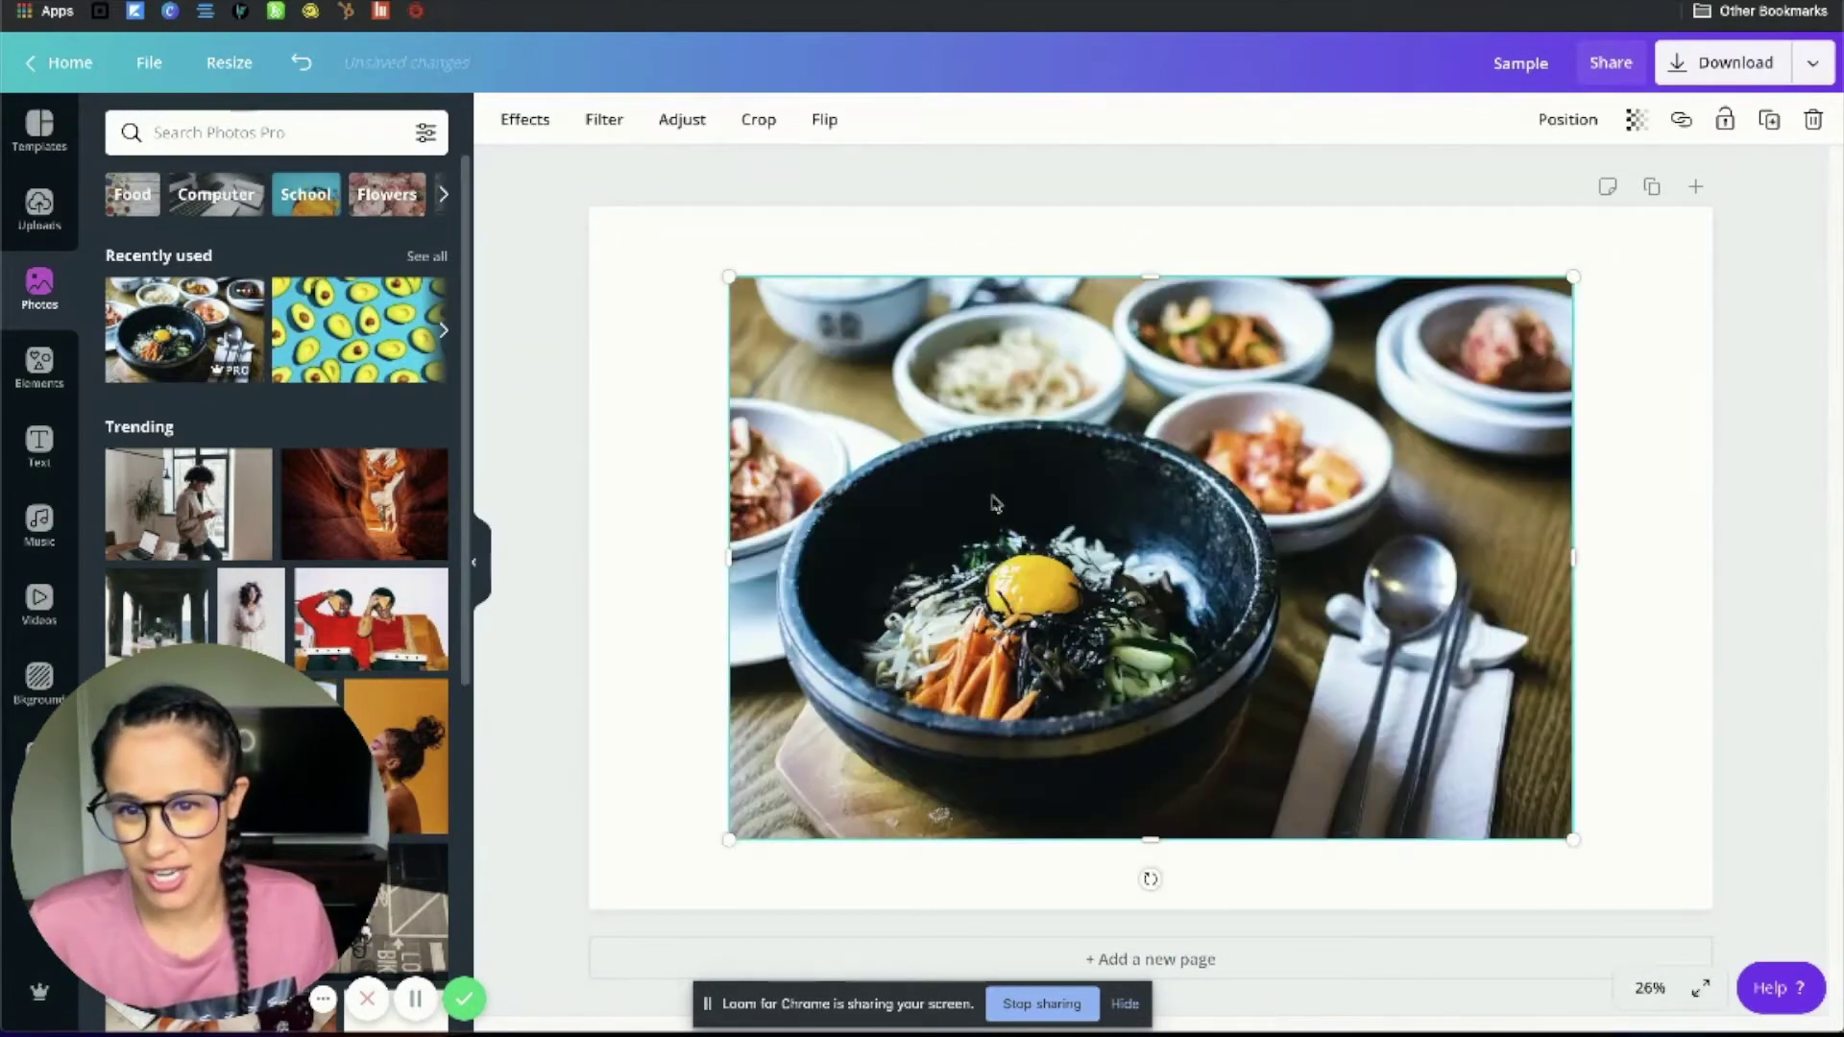
left_click_drag(1183, 569, 1037, 638)
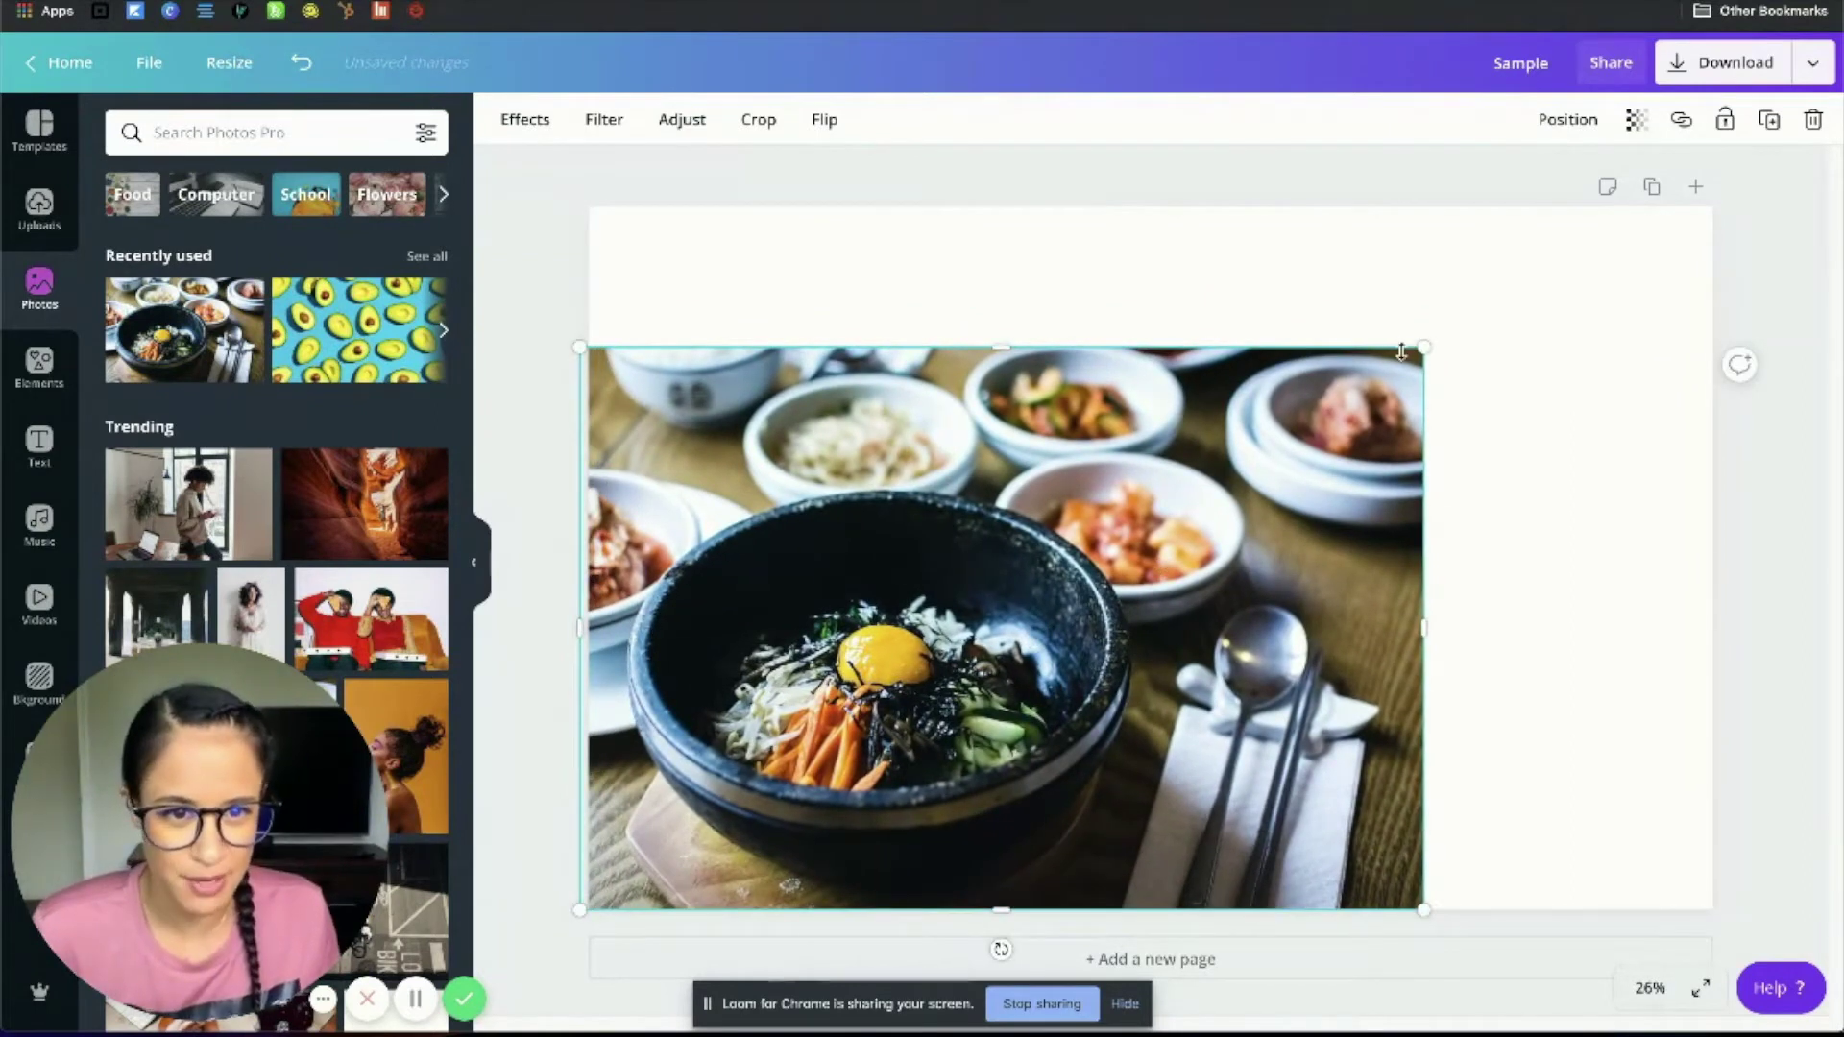
left_click_drag(1430, 330, 1637, 197)
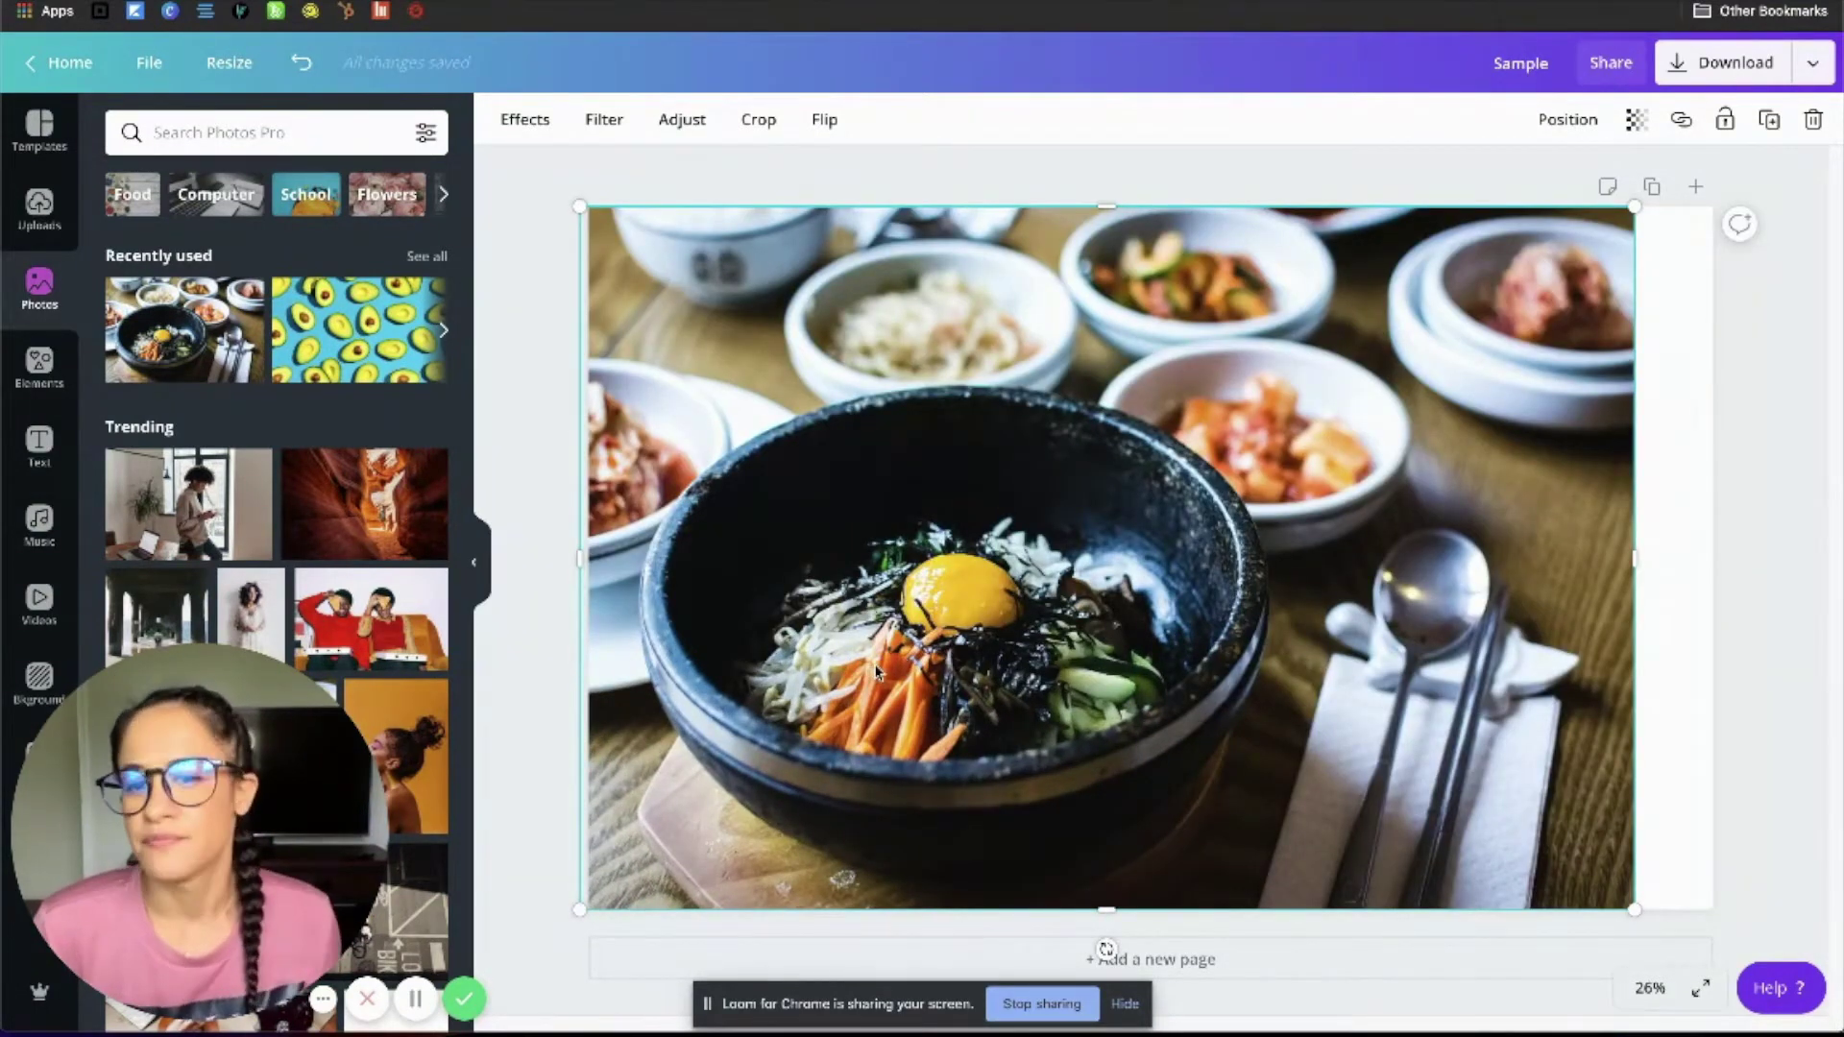
left_click(1672, 529)
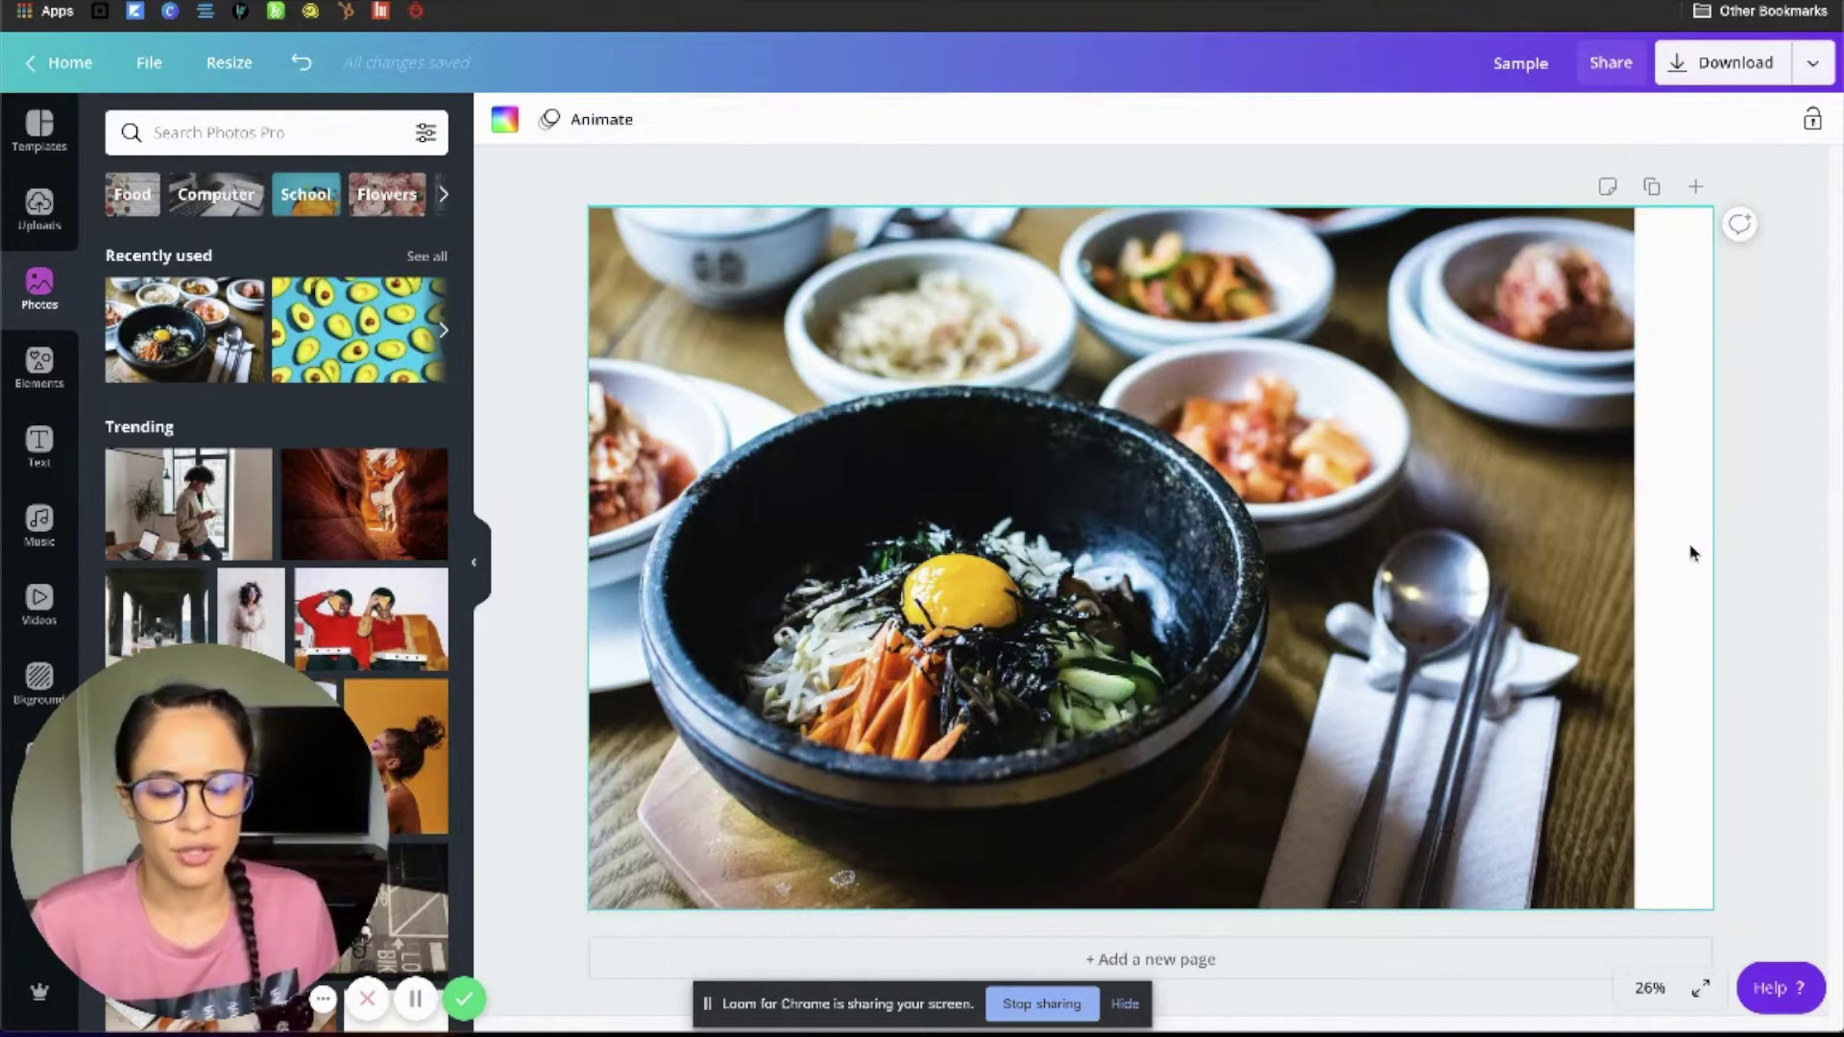
left_click(1729, 567)
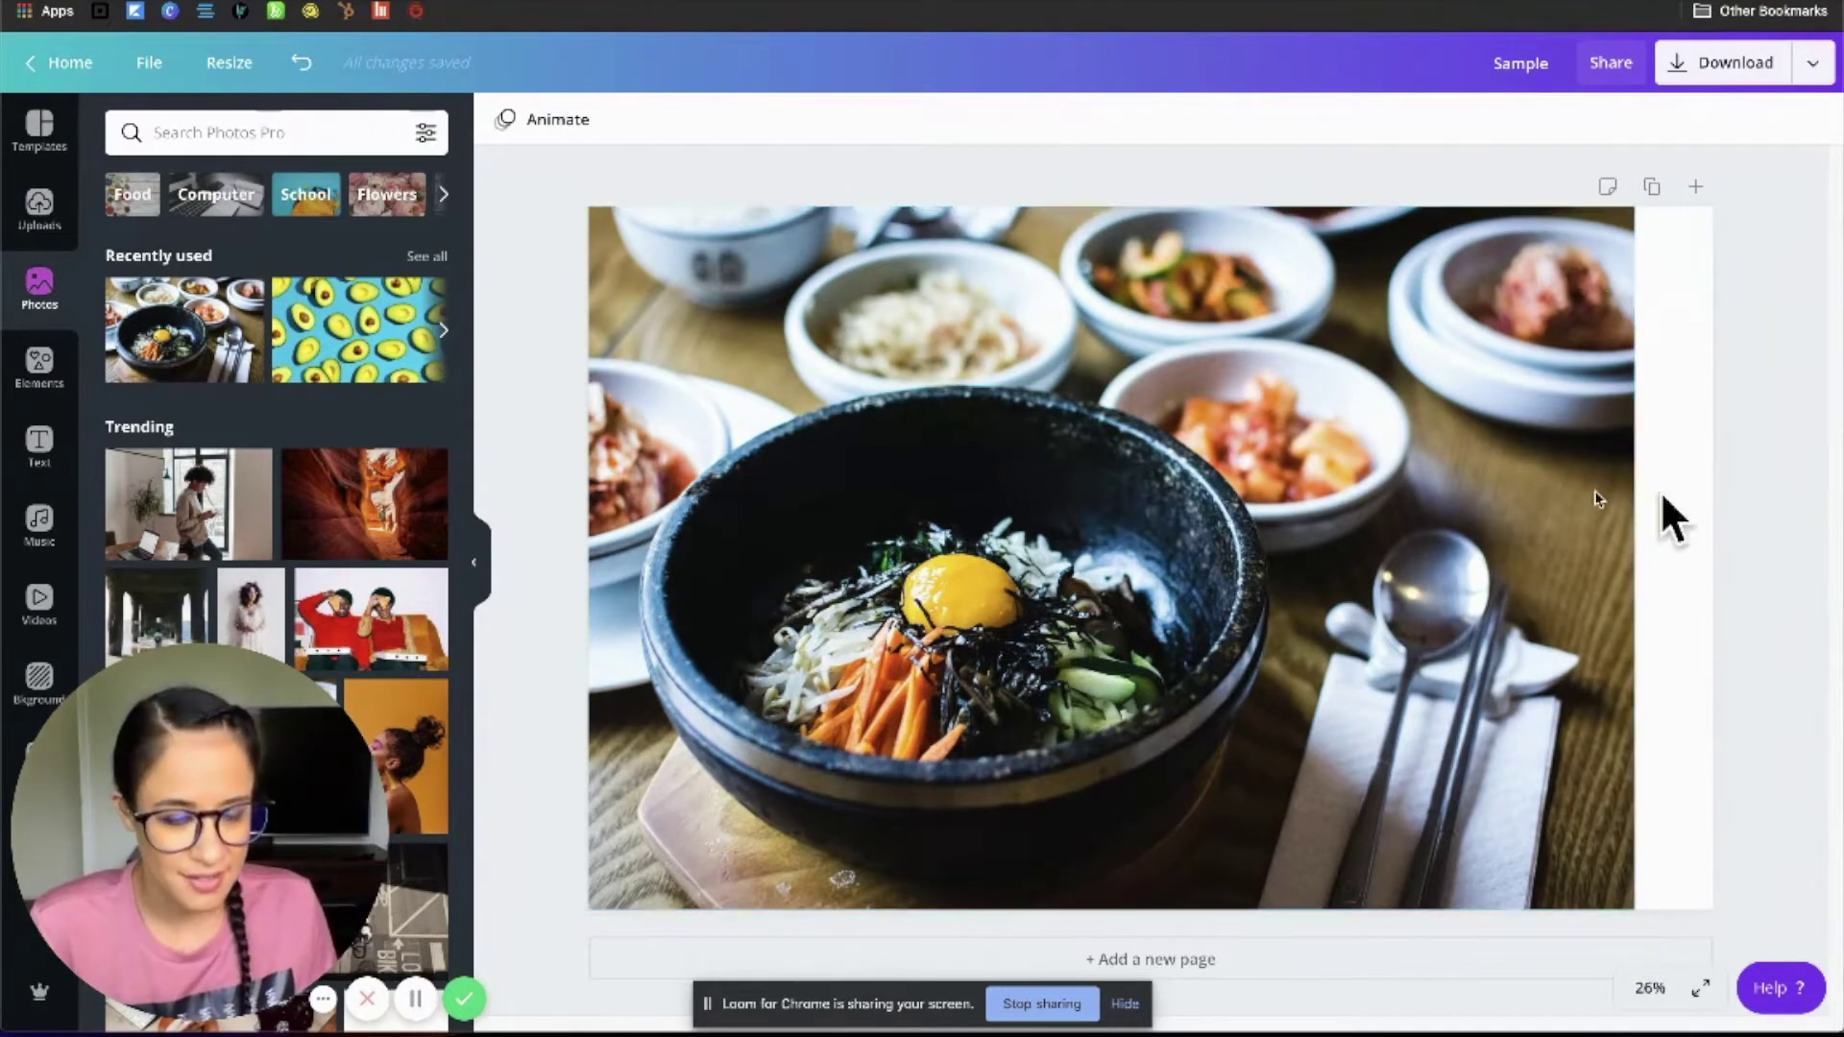
left_click(1621, 269)
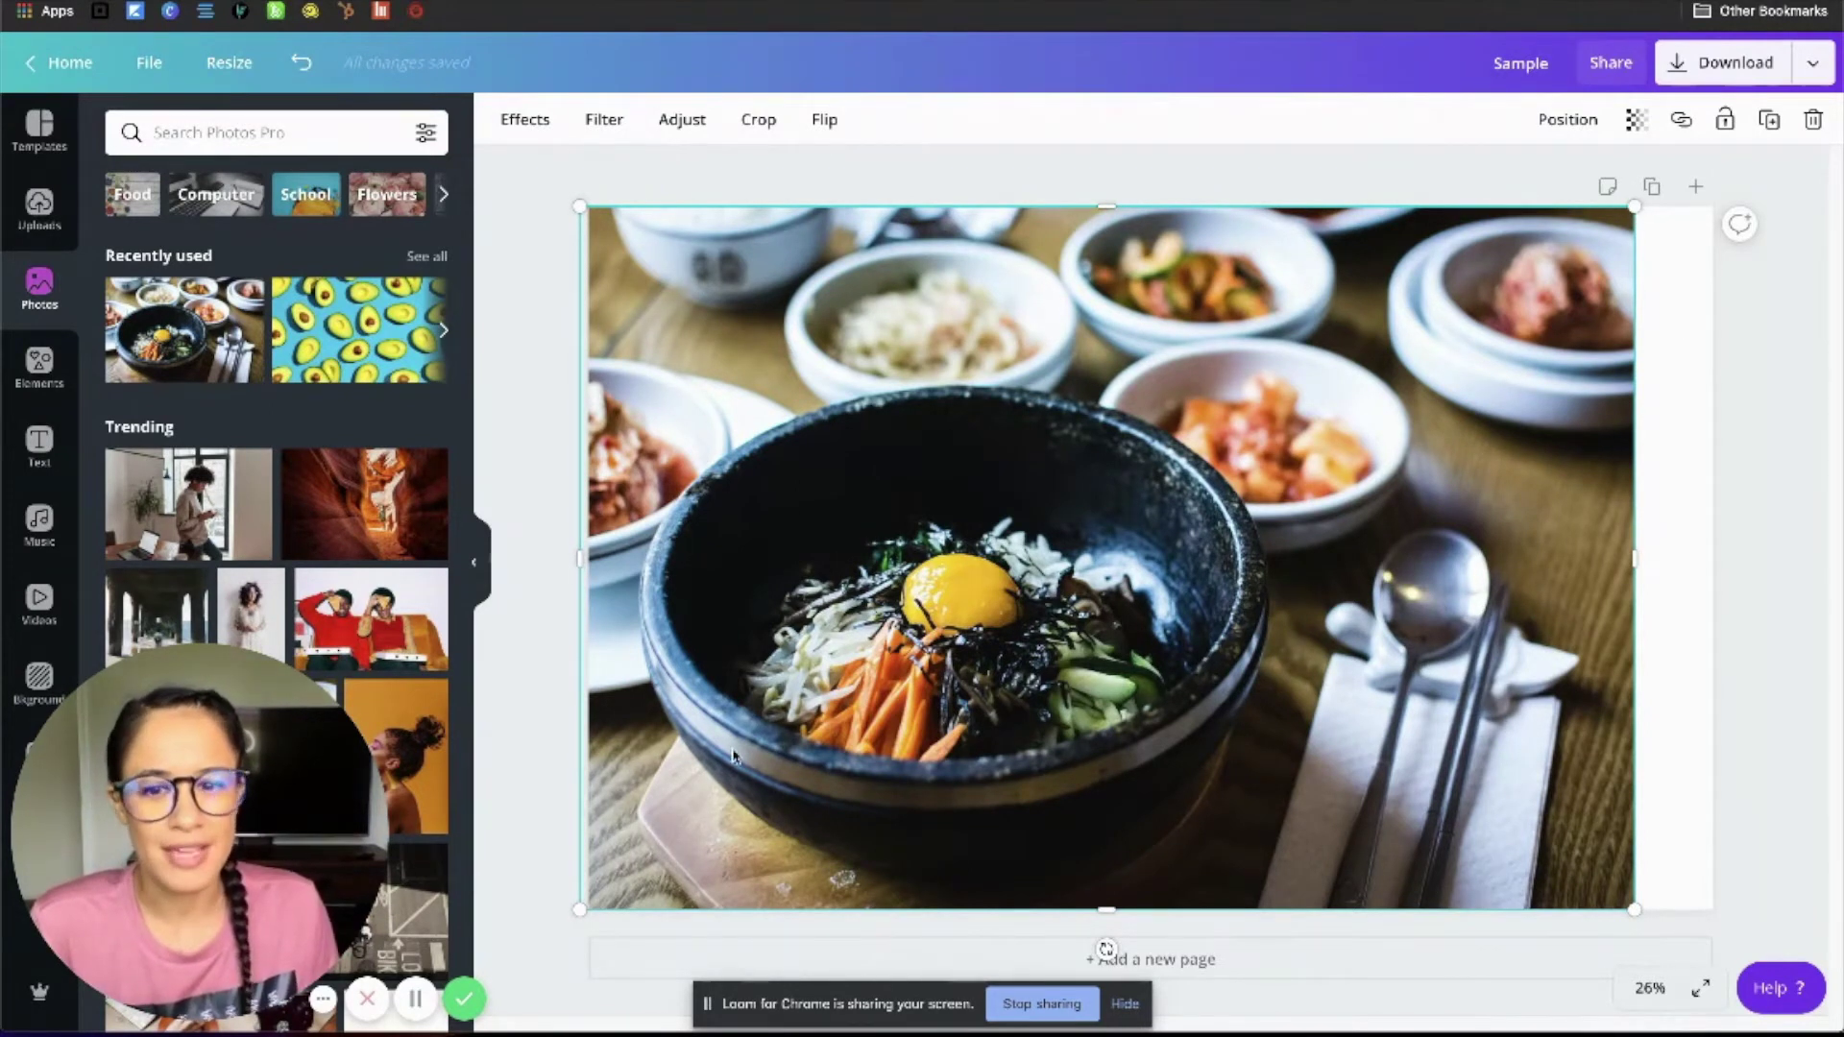
left_click_drag(733, 755, 746, 747)
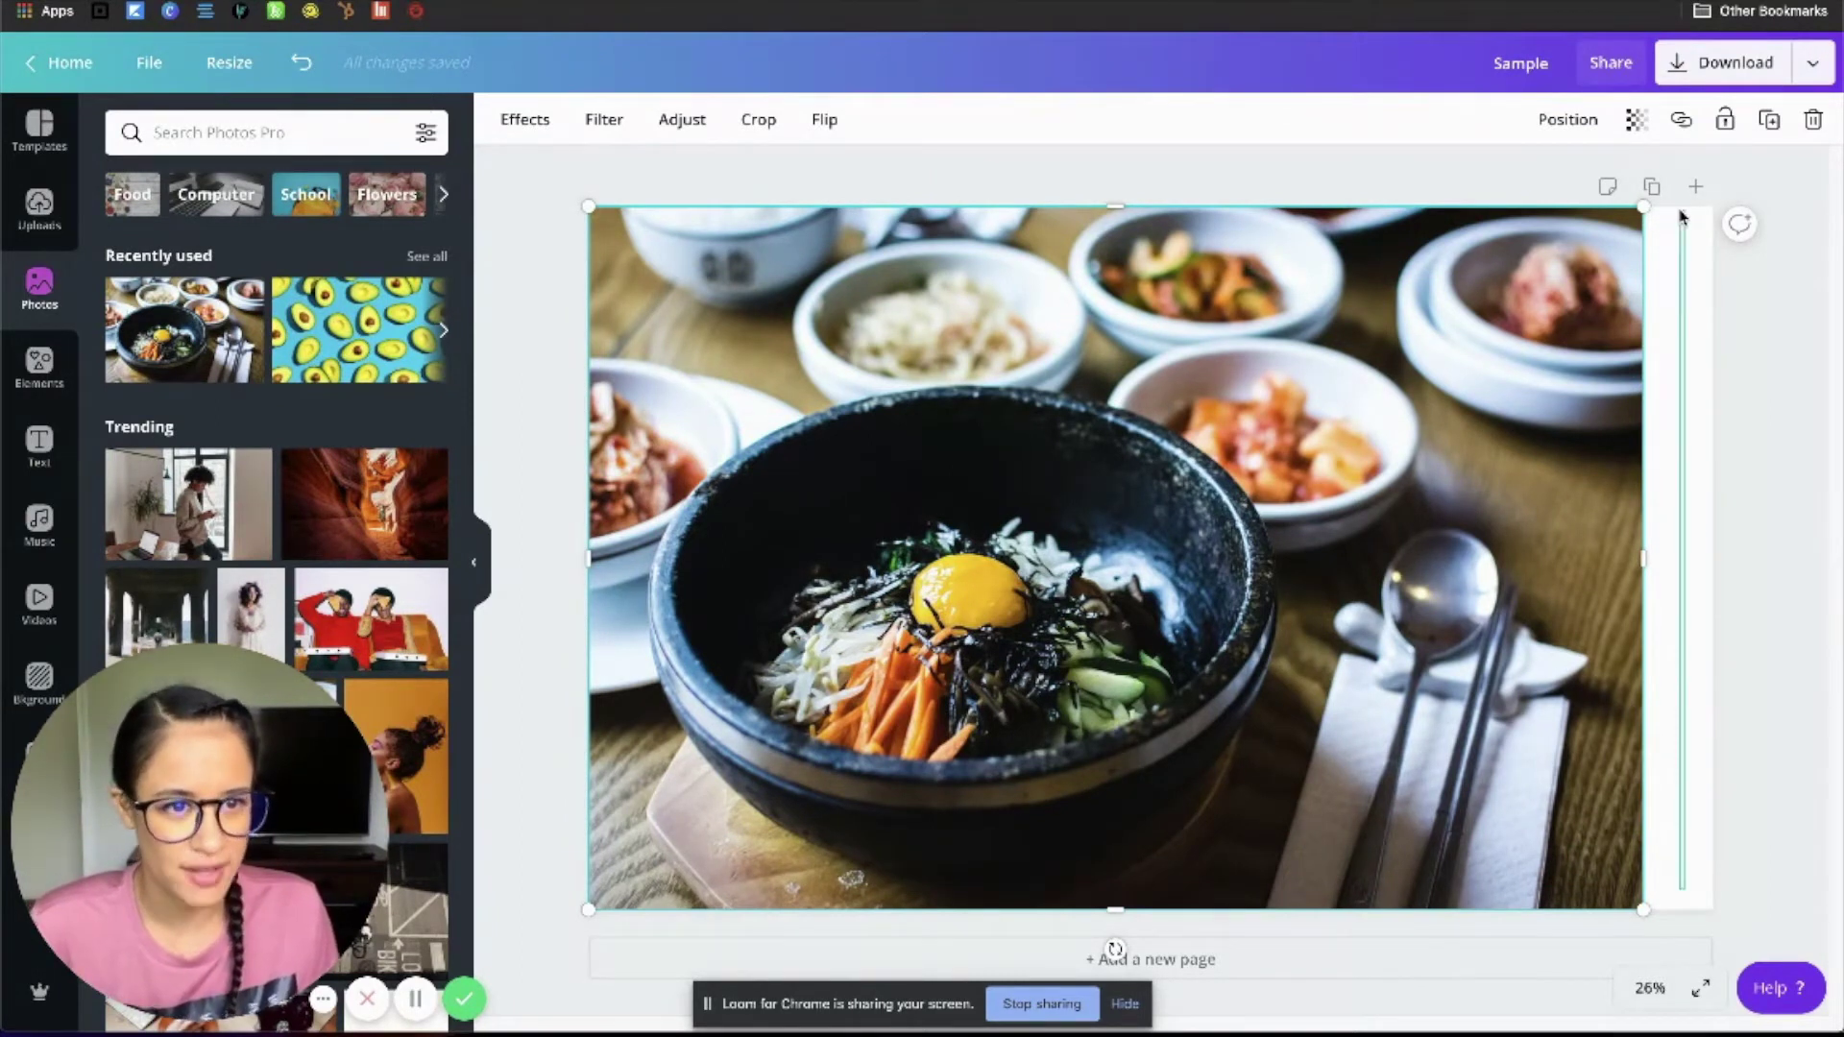
left_click(1685, 238)
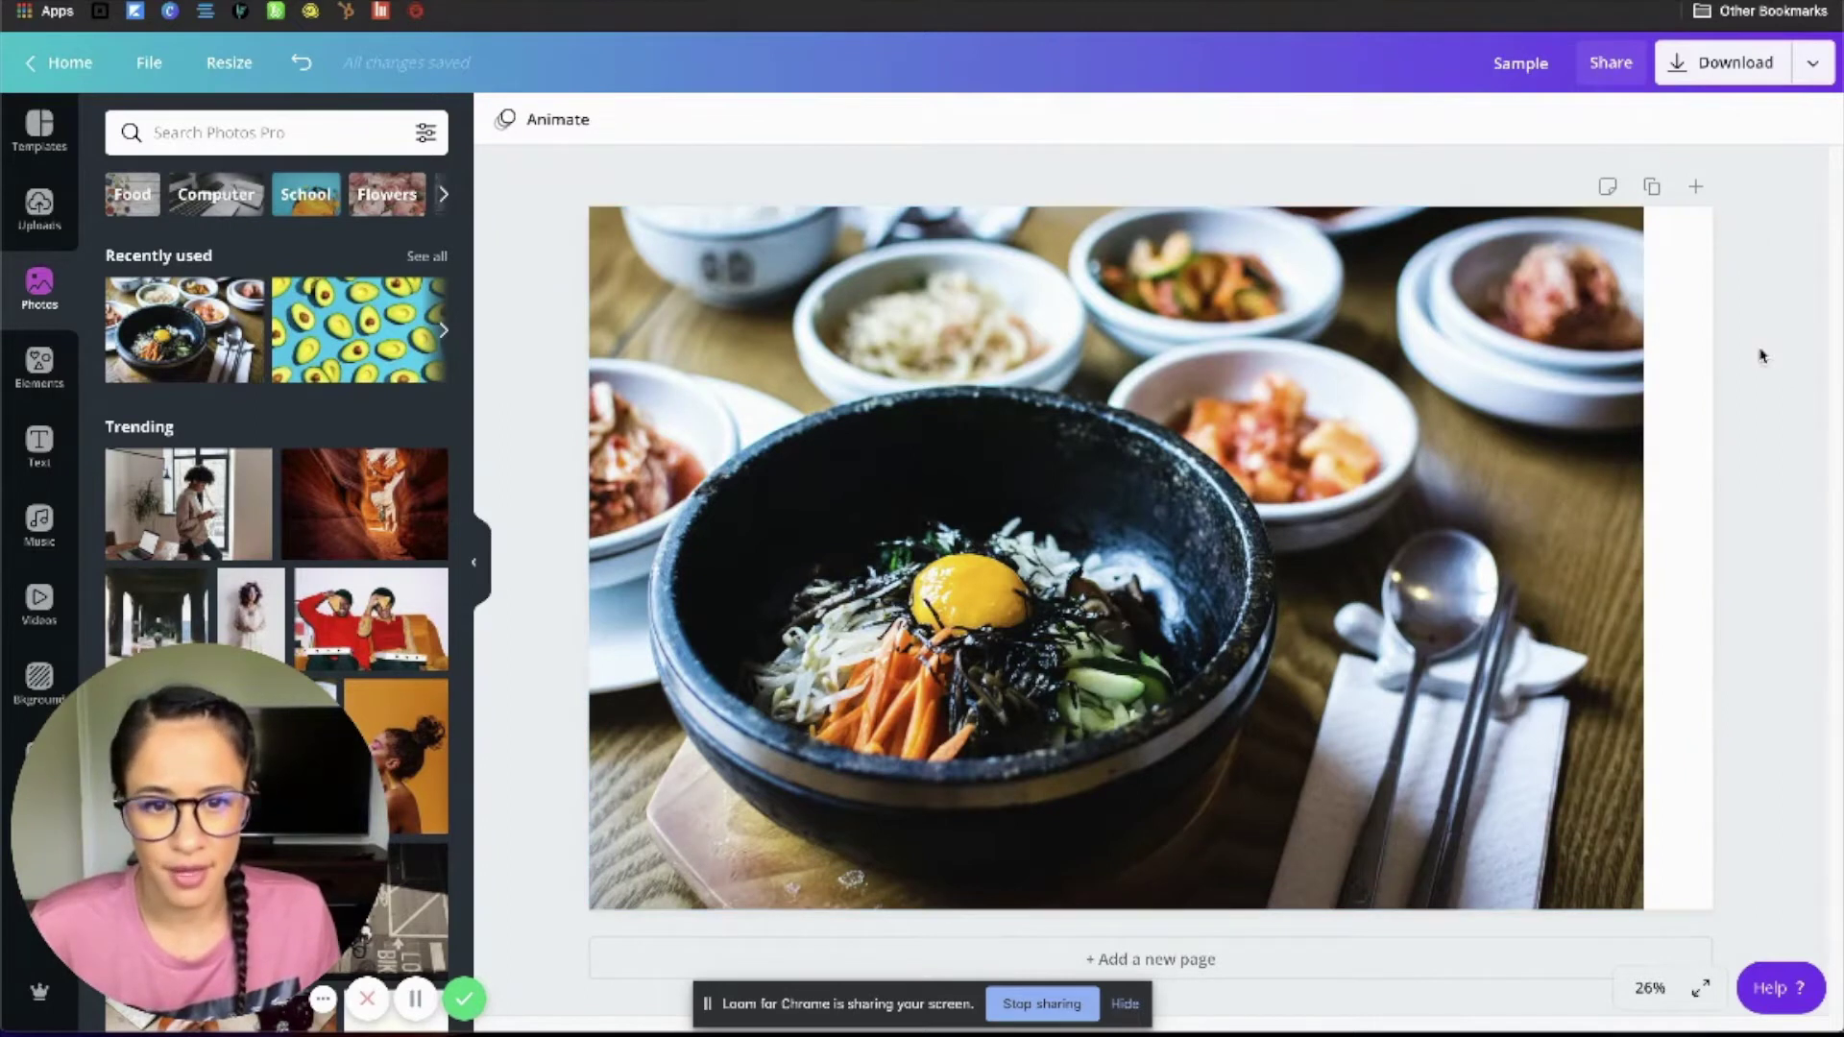
Step: Add a right-aligned heading reading 'Monday Special $10.00' on separate lines
left_click(38, 444)
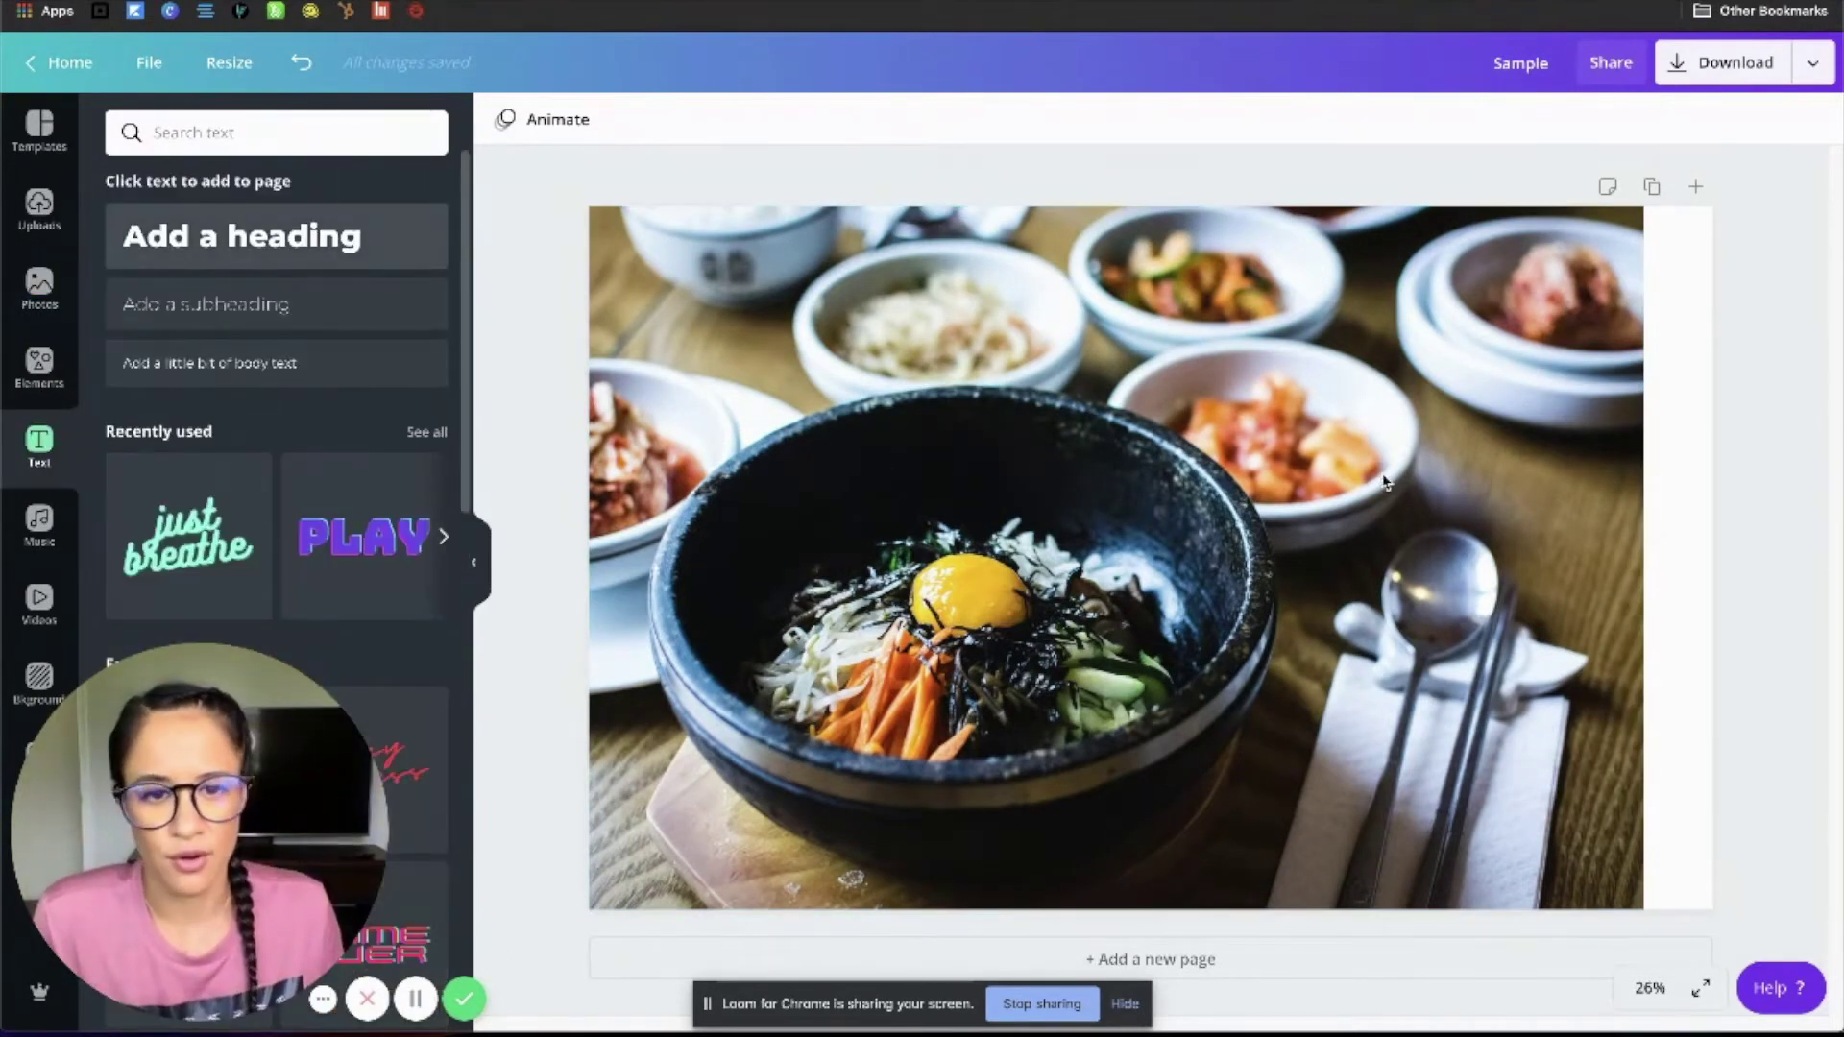
left_click(242, 236)
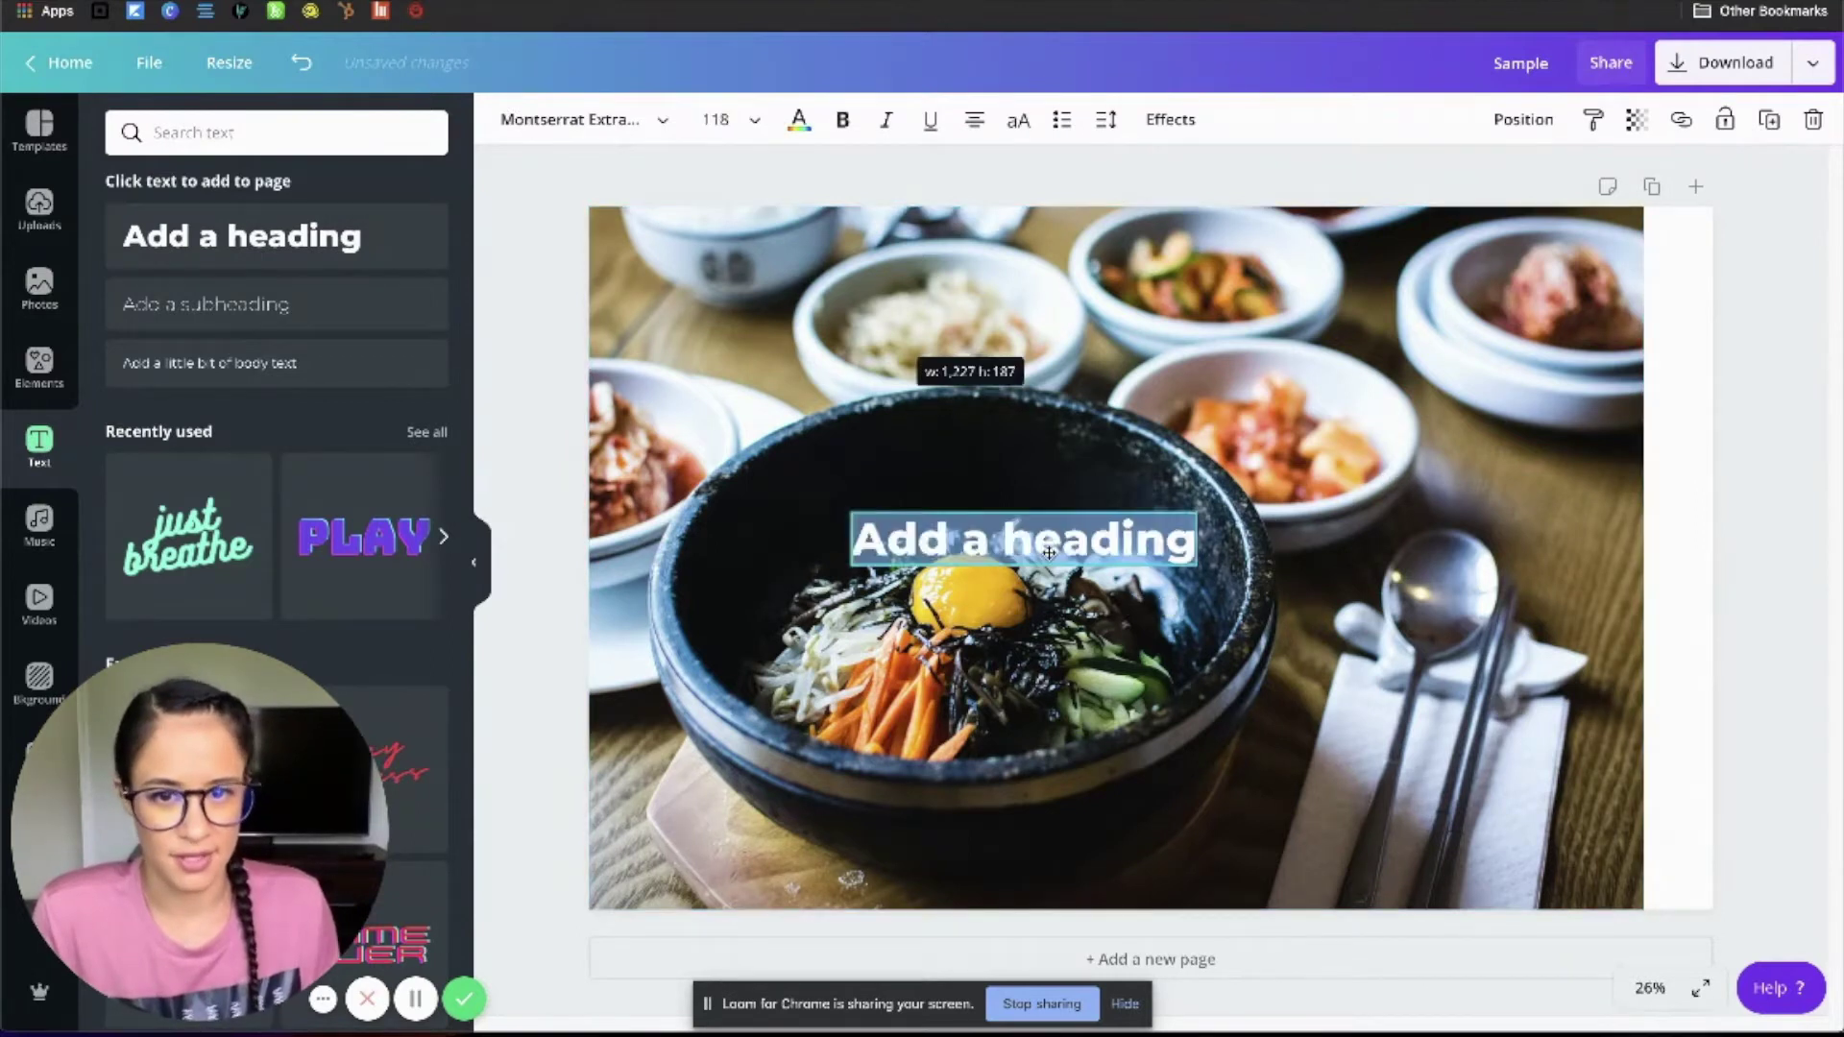
type("Monday S")
key("BackSpace")
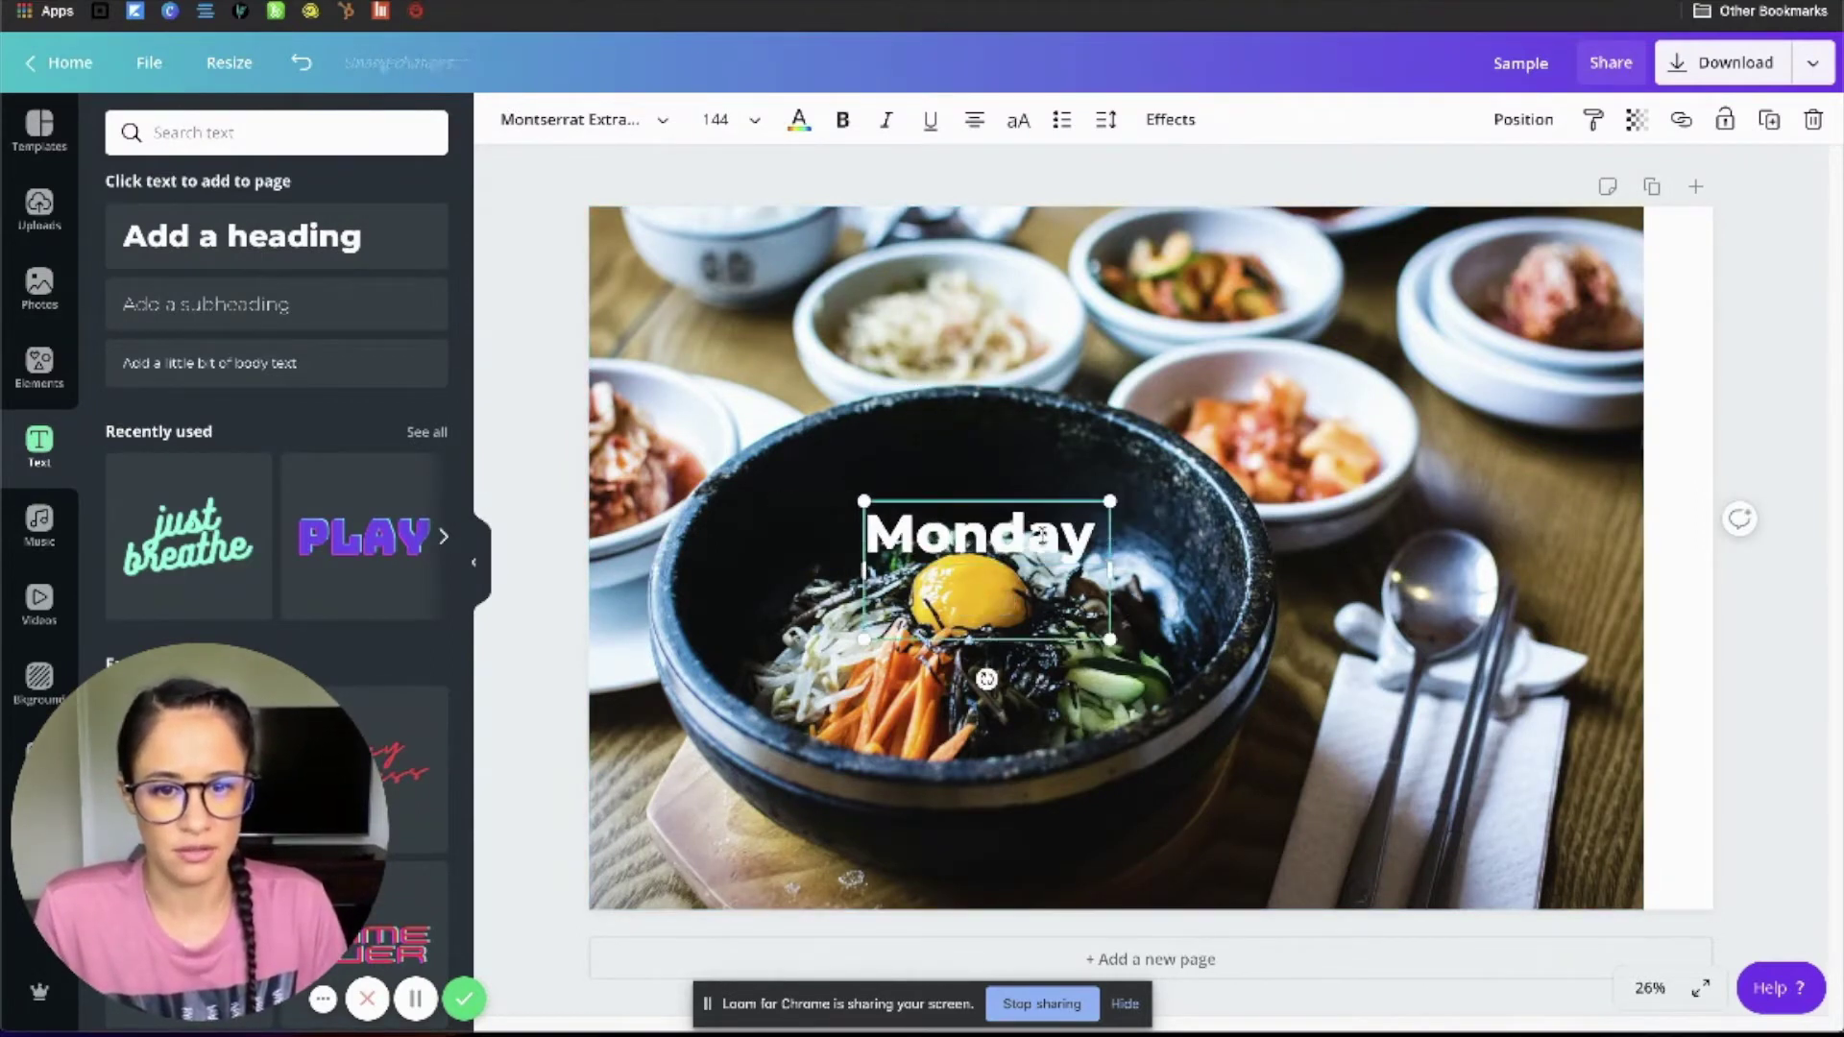
type("Special $10.00")
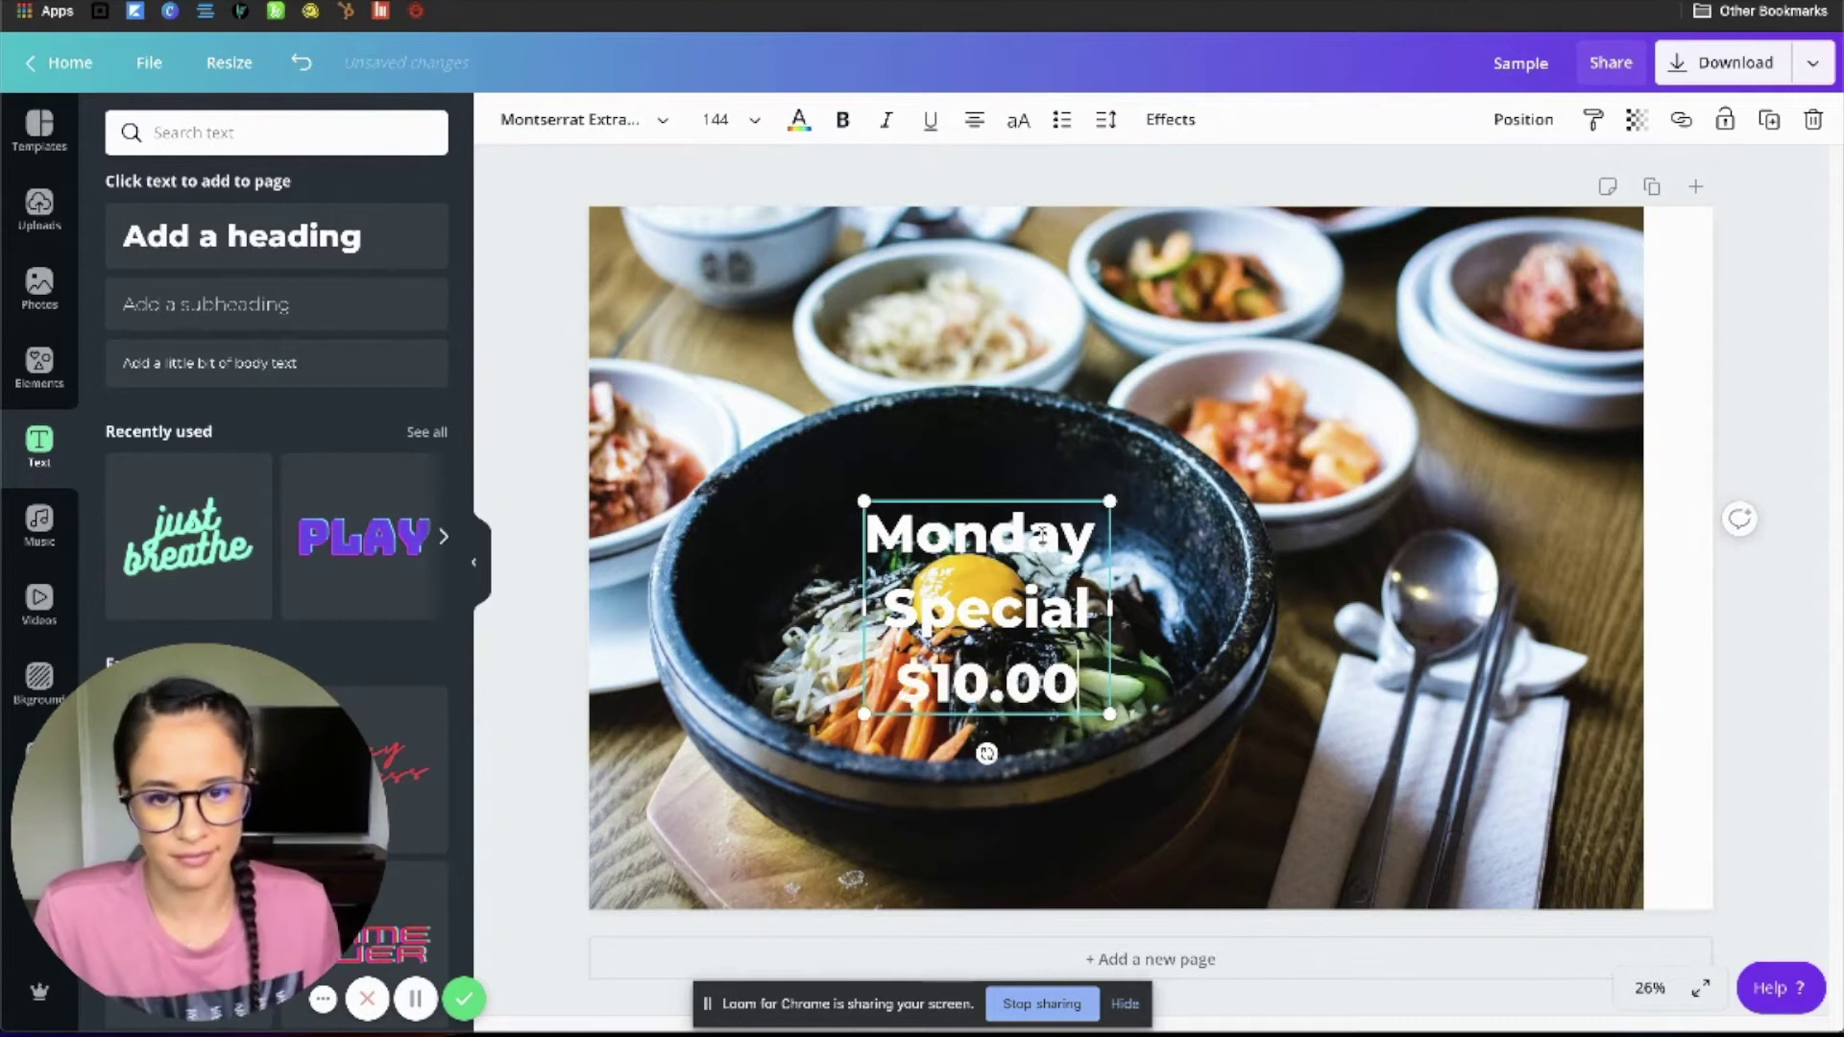
left_click(974, 120)
left_click(974, 119)
left_click(974, 119)
key("Escape")
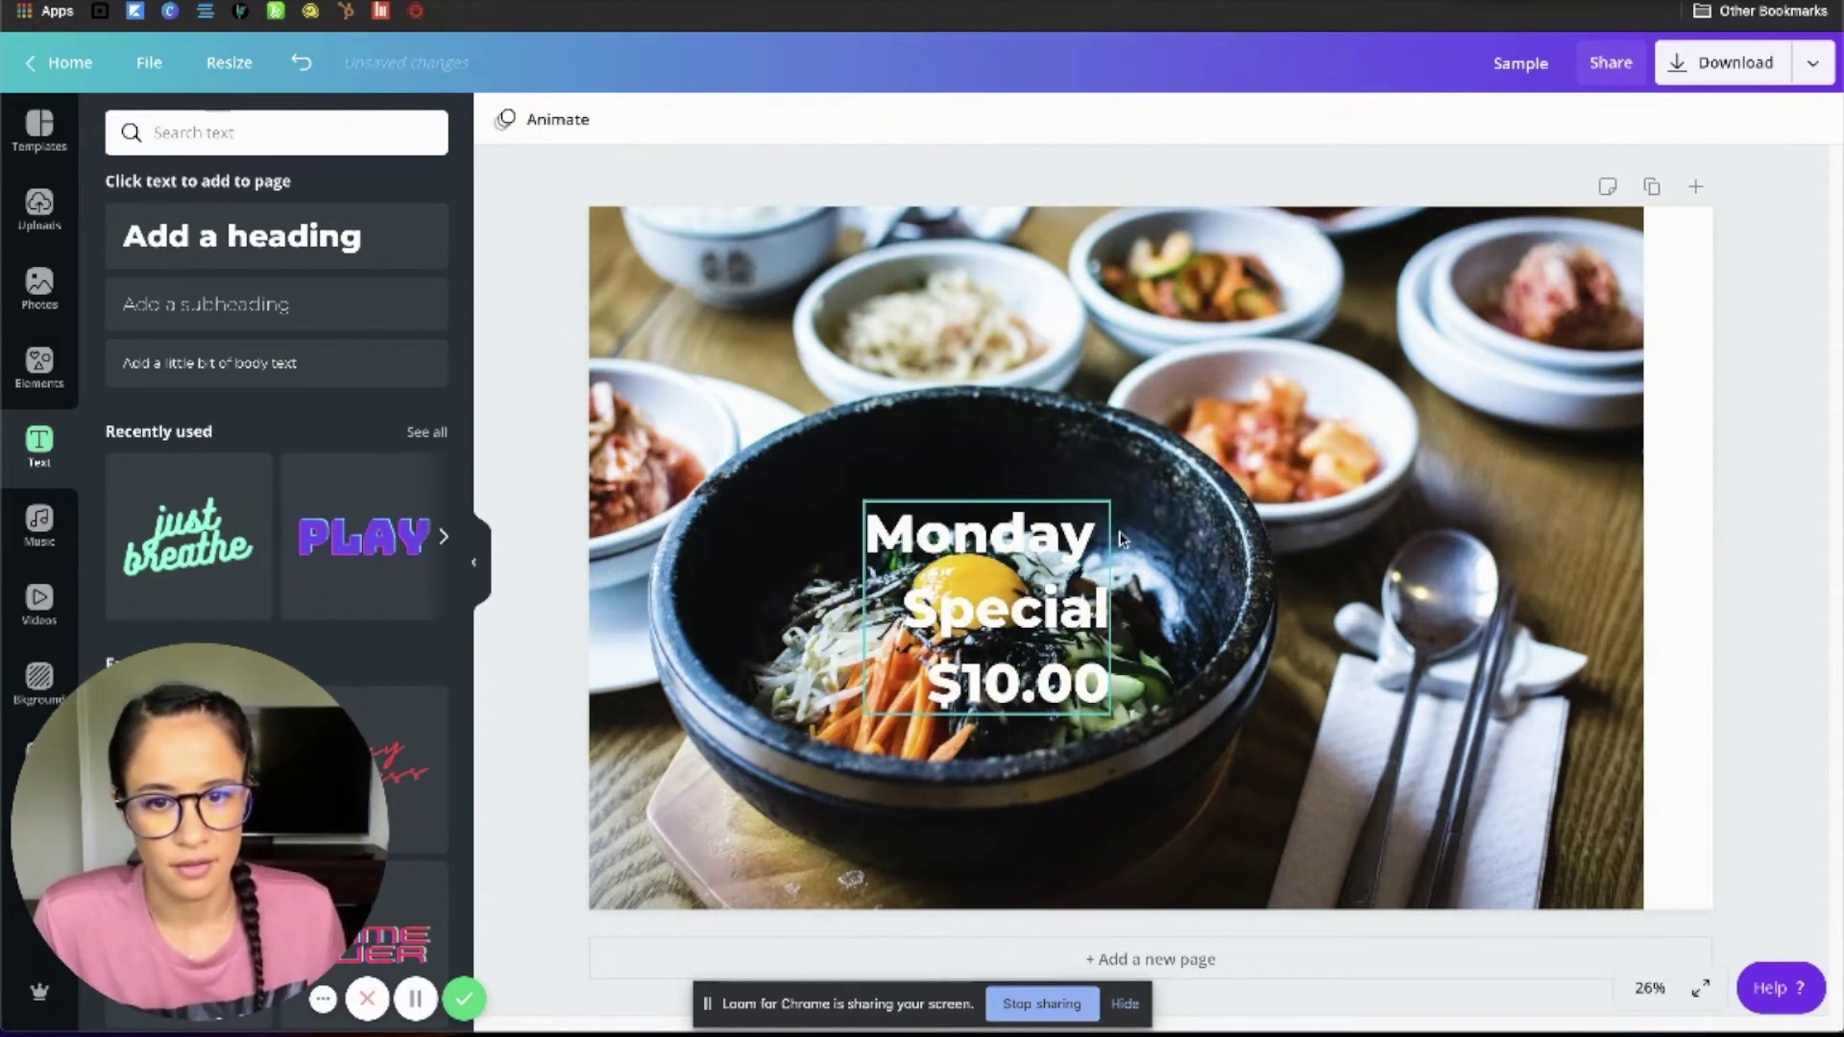
Step: Place the heading over the photo's top-right and enlarge it to size 277
left_click_drag(1122, 538, 1654, 259)
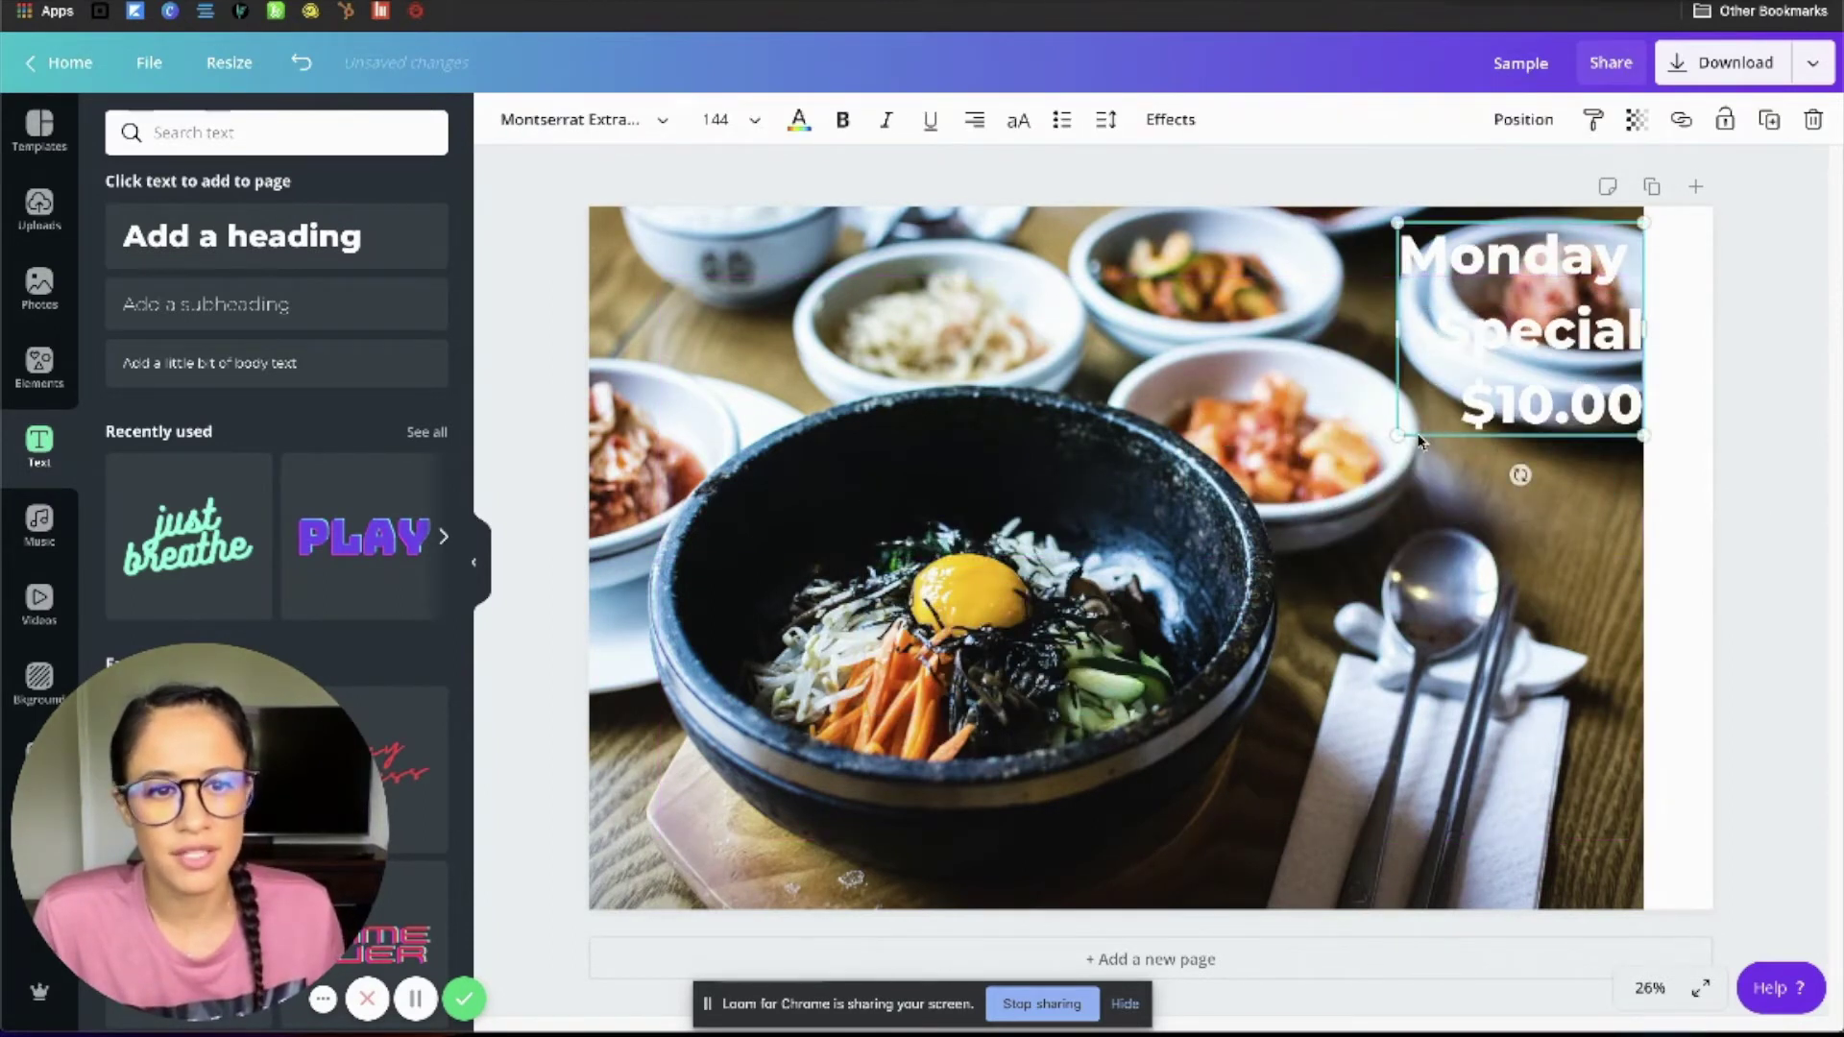
left_click_drag(1294, 533, 1057, 619)
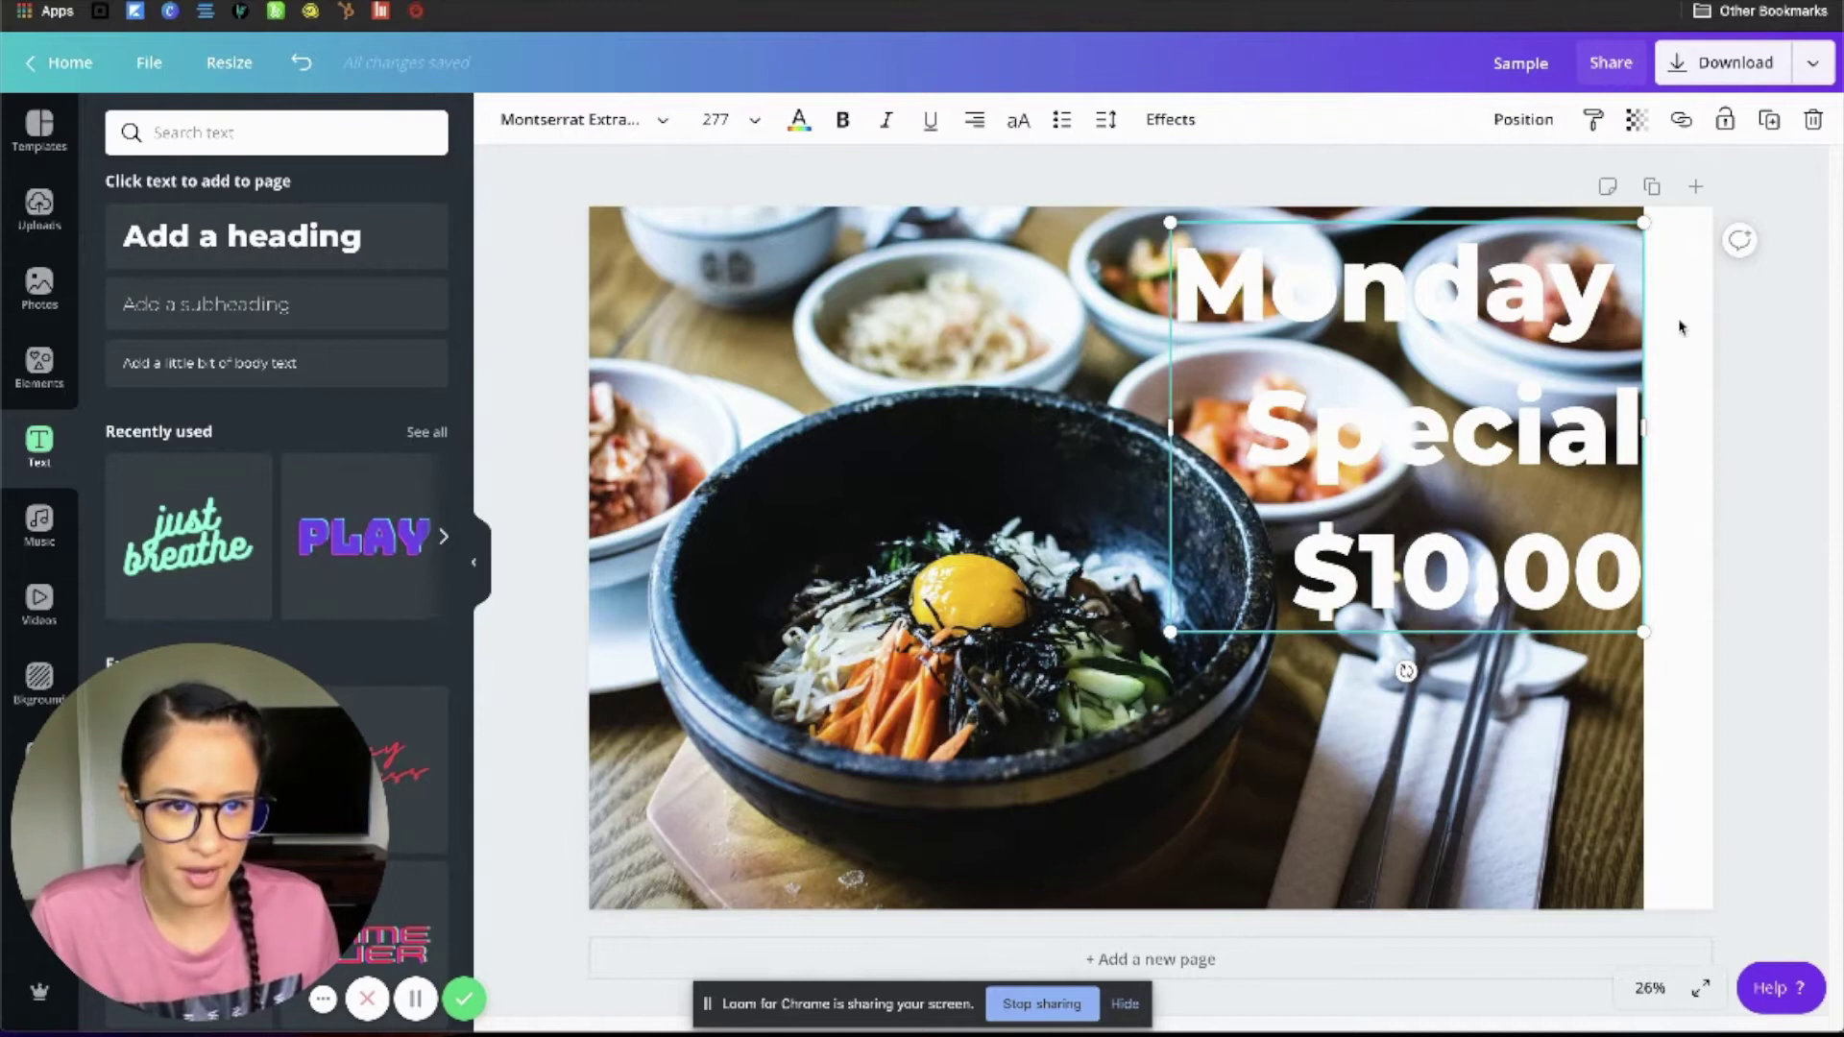
left_click(1787, 395)
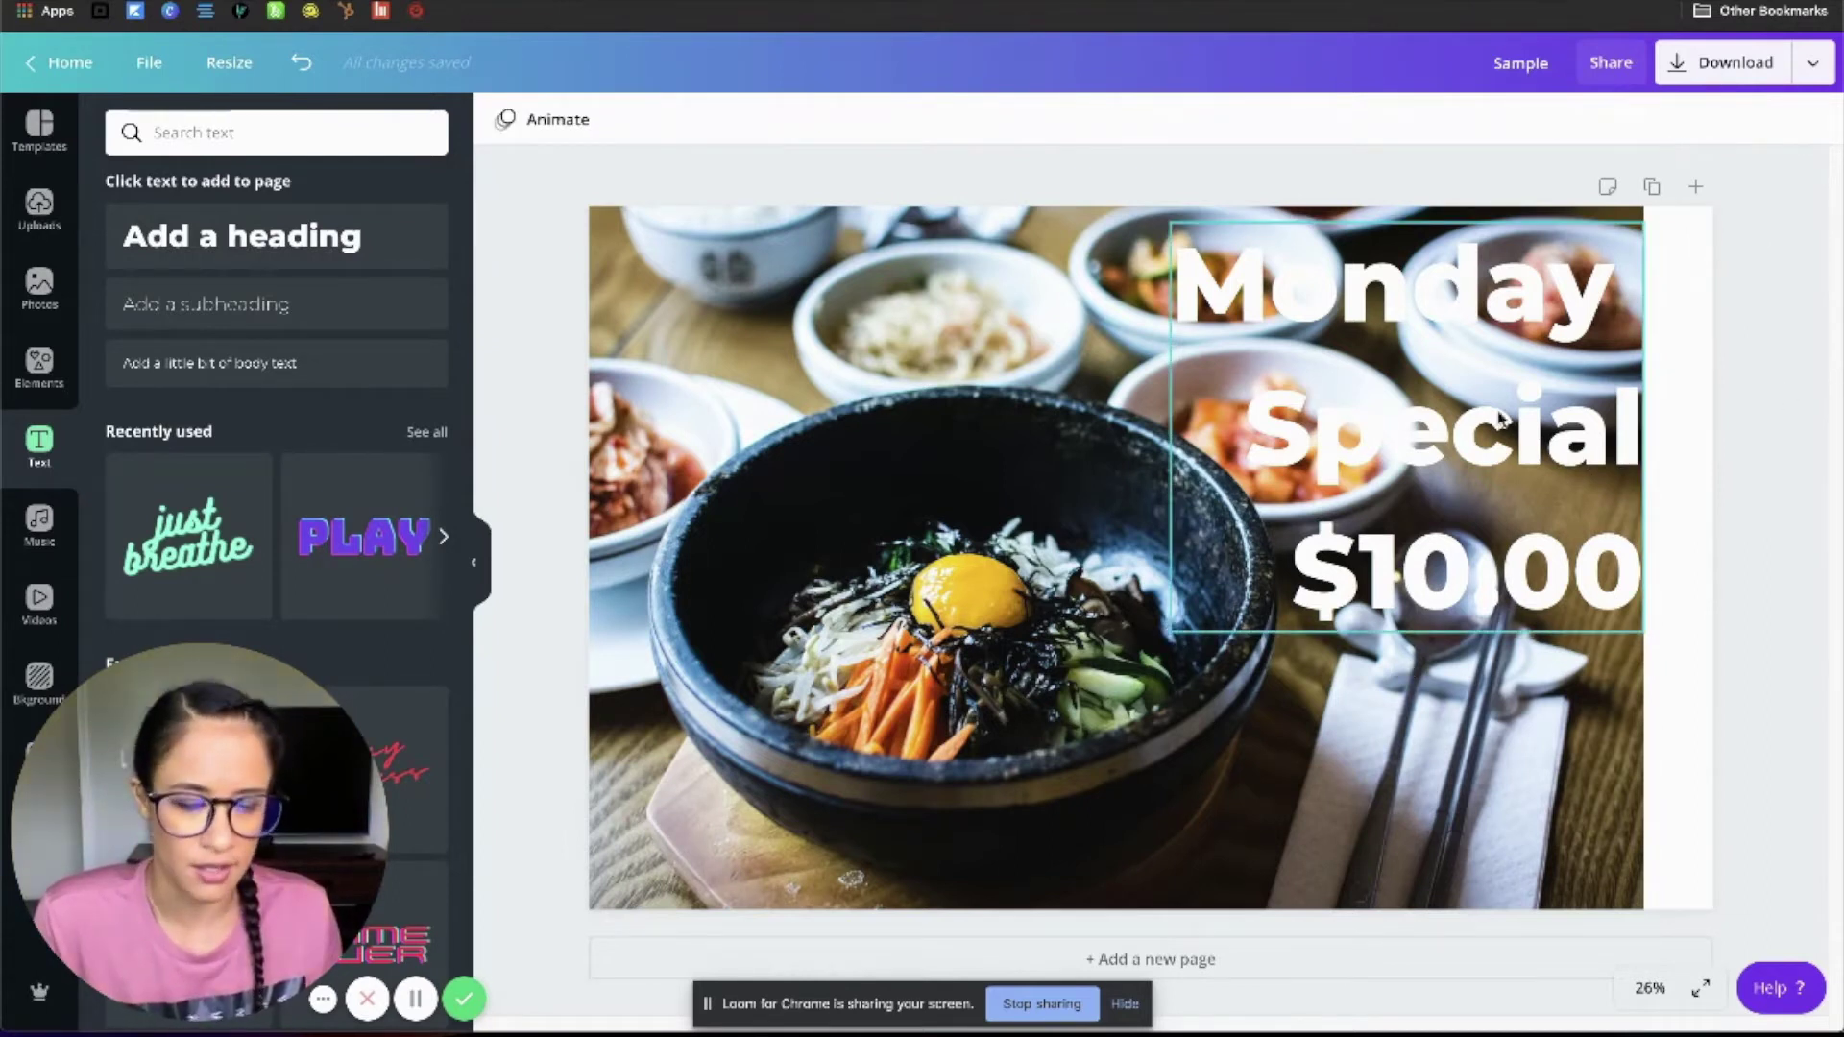
left_click(1440, 400)
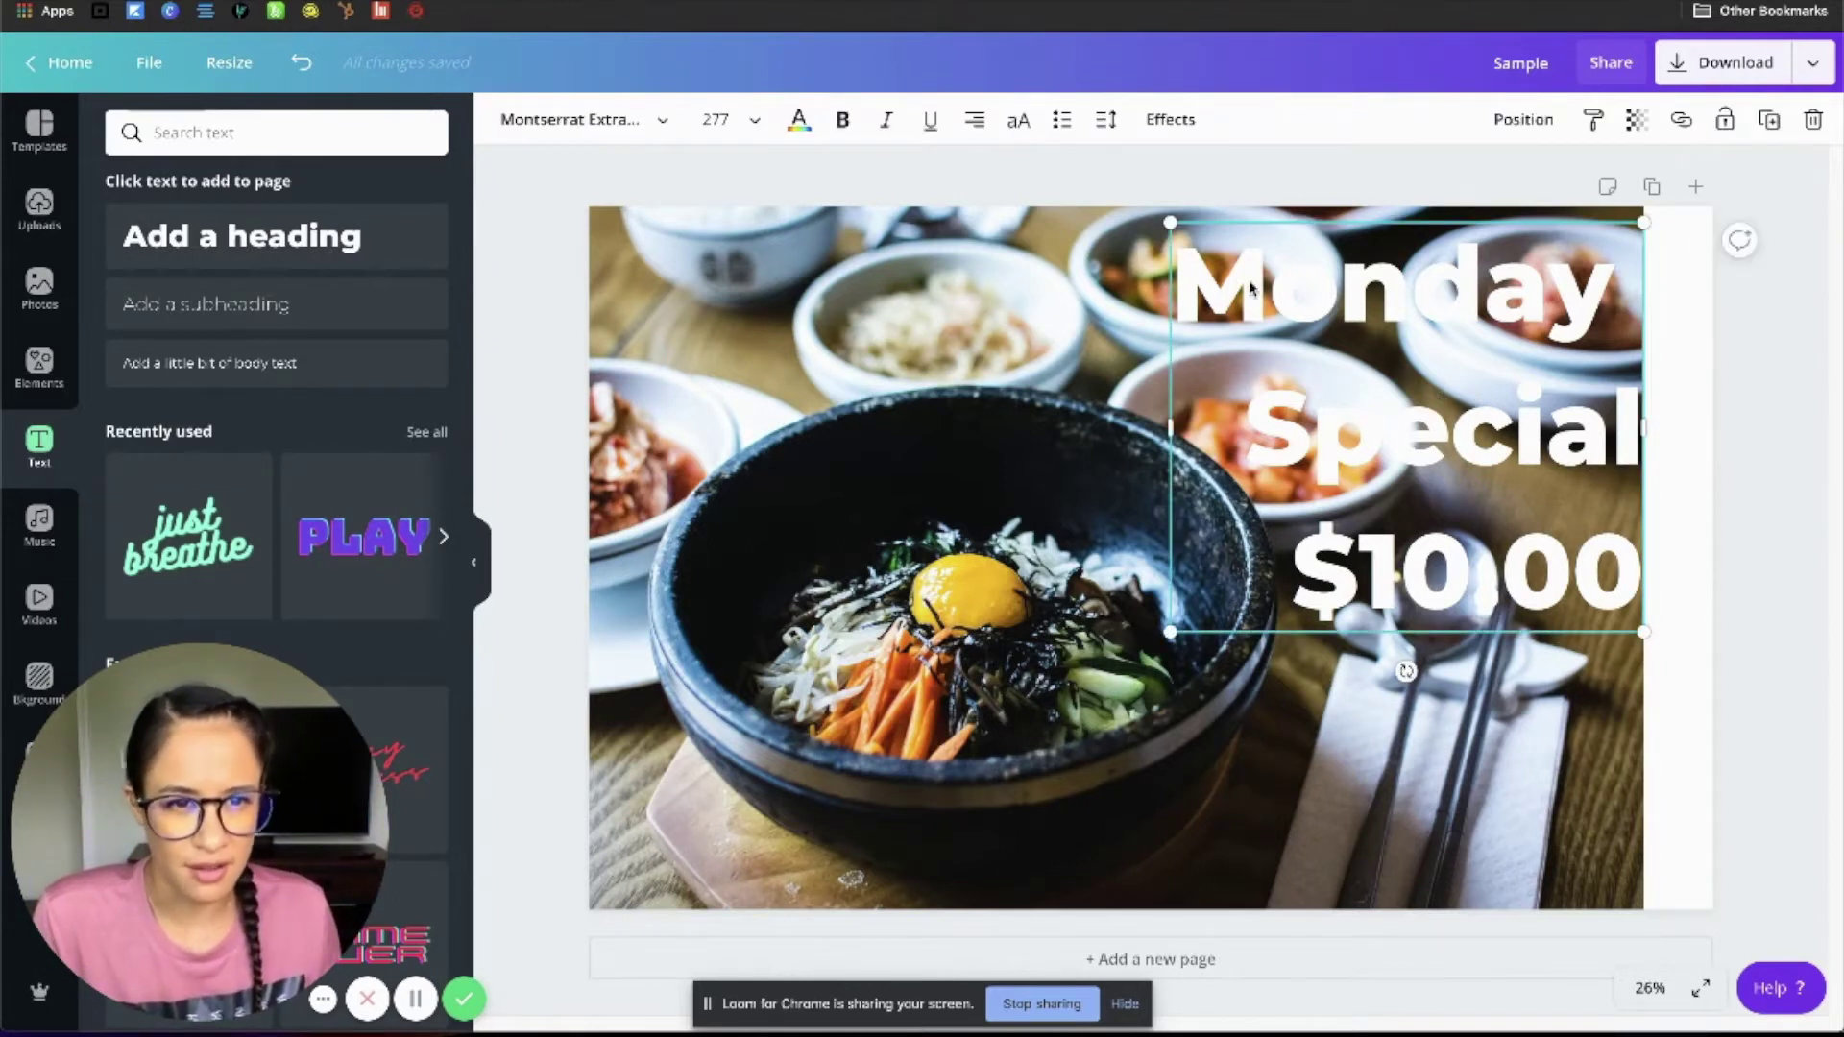
Step: Give the heading a Lift shadow effect at intensity 71 and nudge it slightly left
left_click(1170, 119)
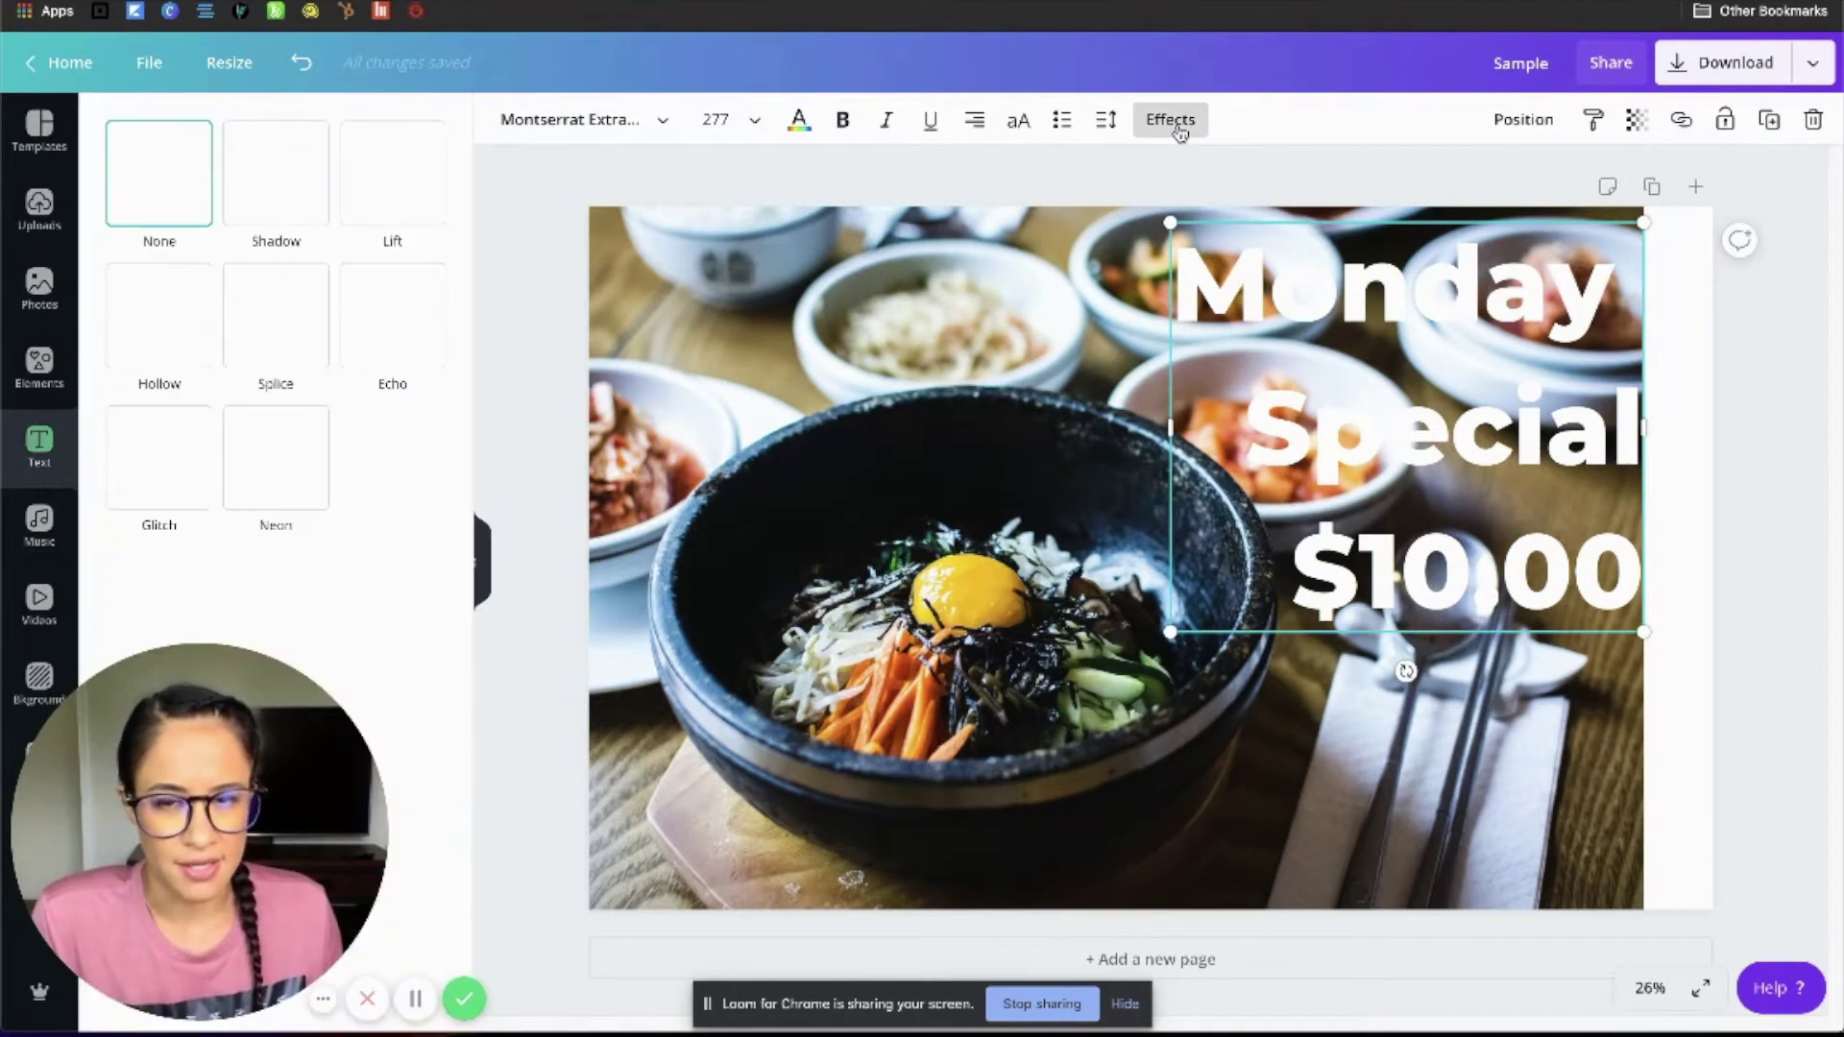
left_click(273, 199)
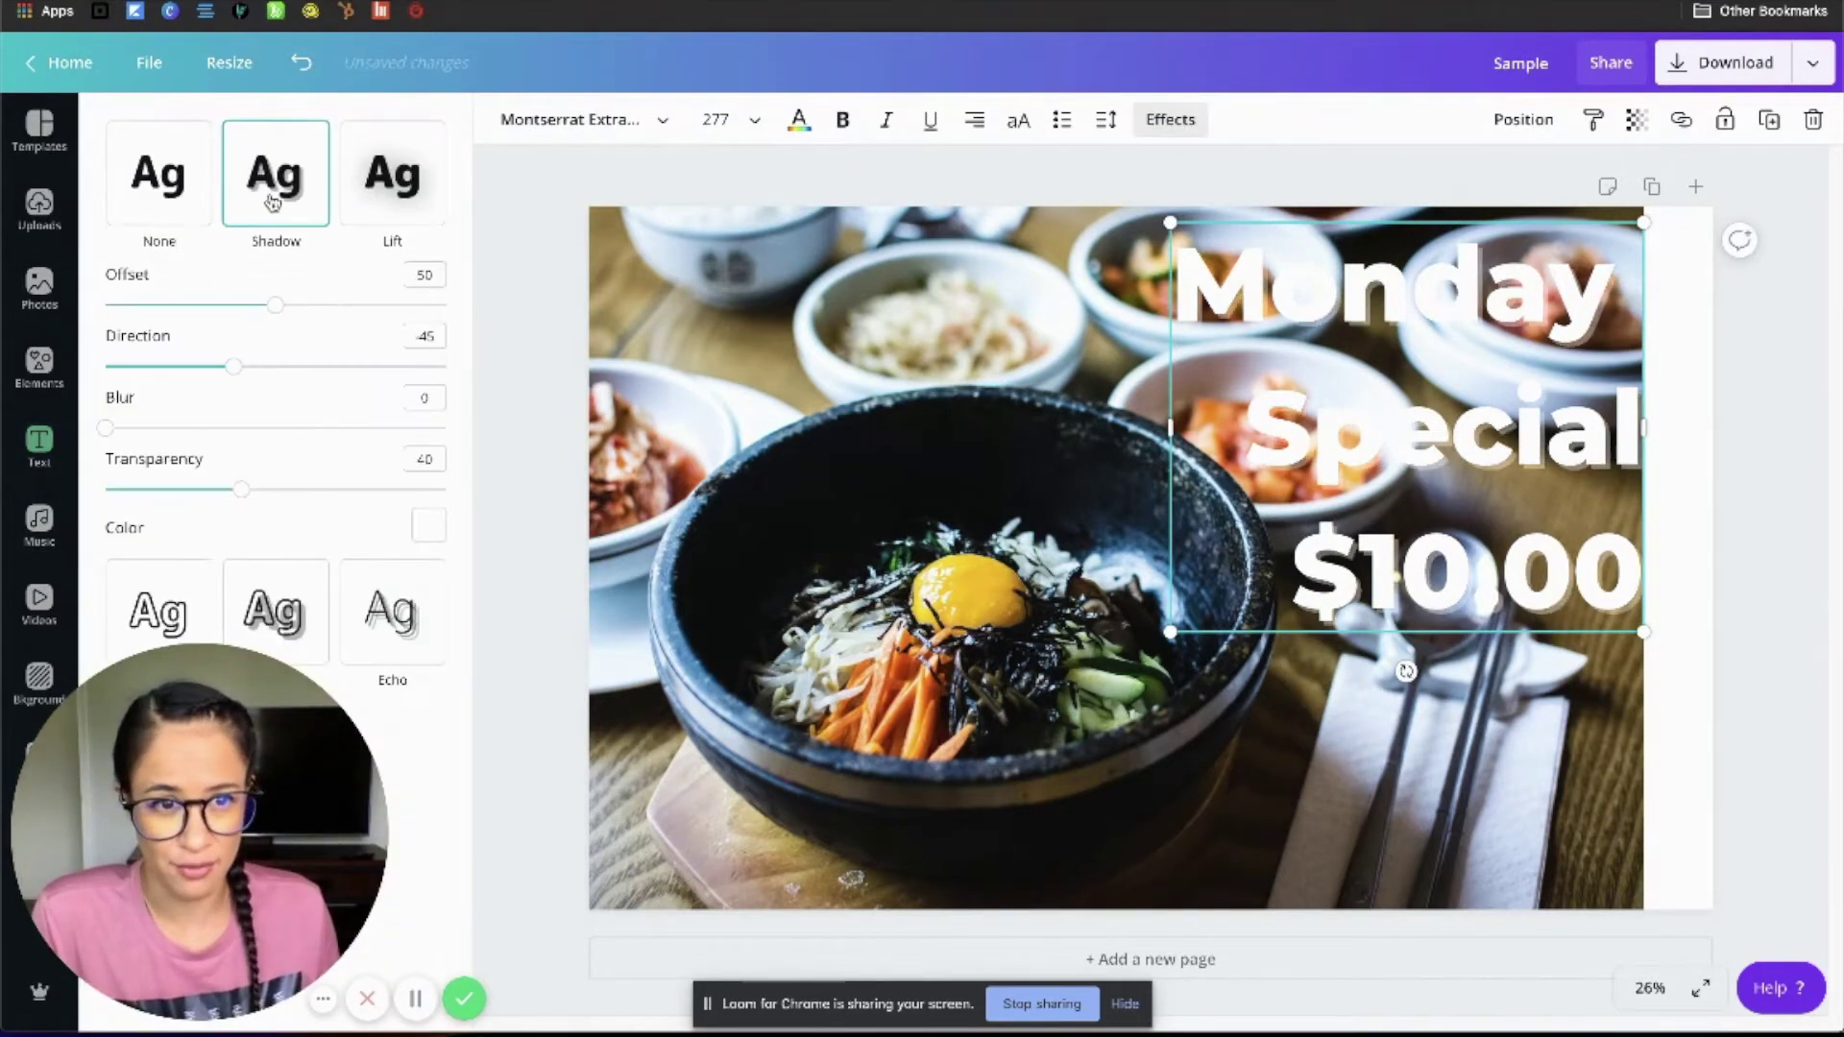
left_click(366, 189)
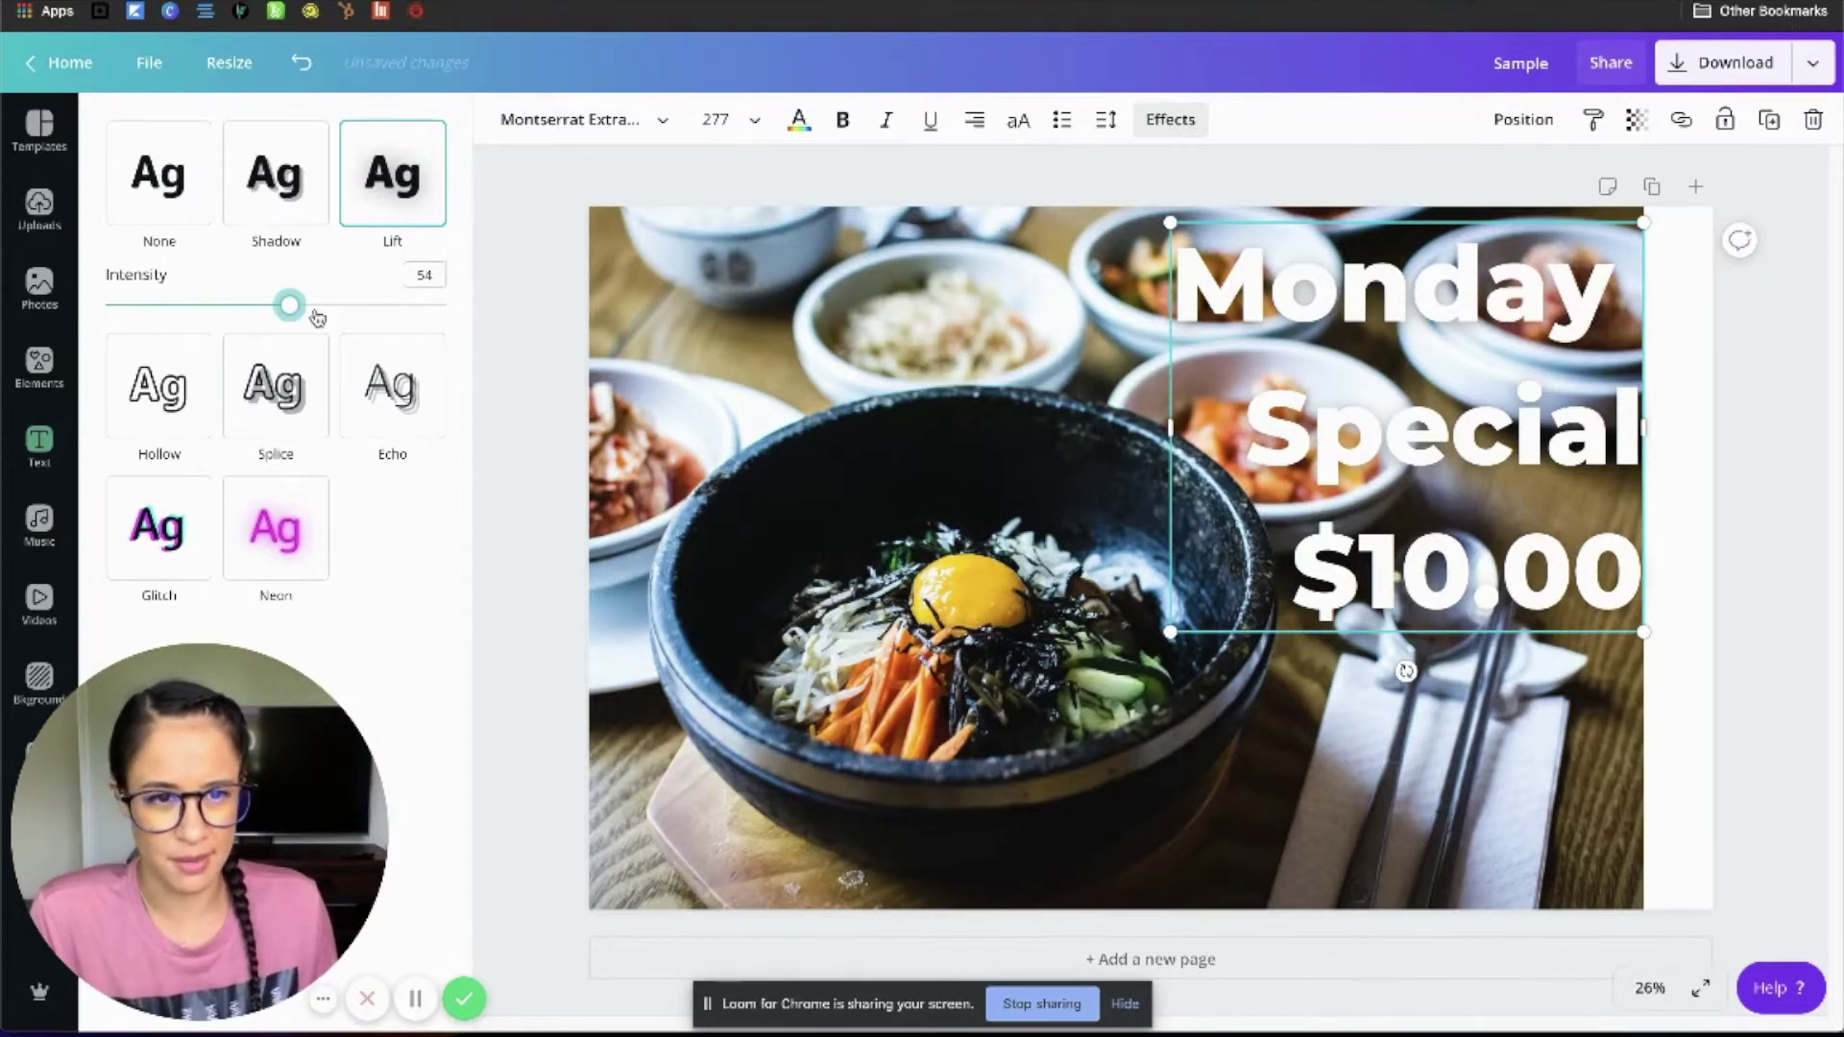
left_click_drag(316, 315, 345, 311)
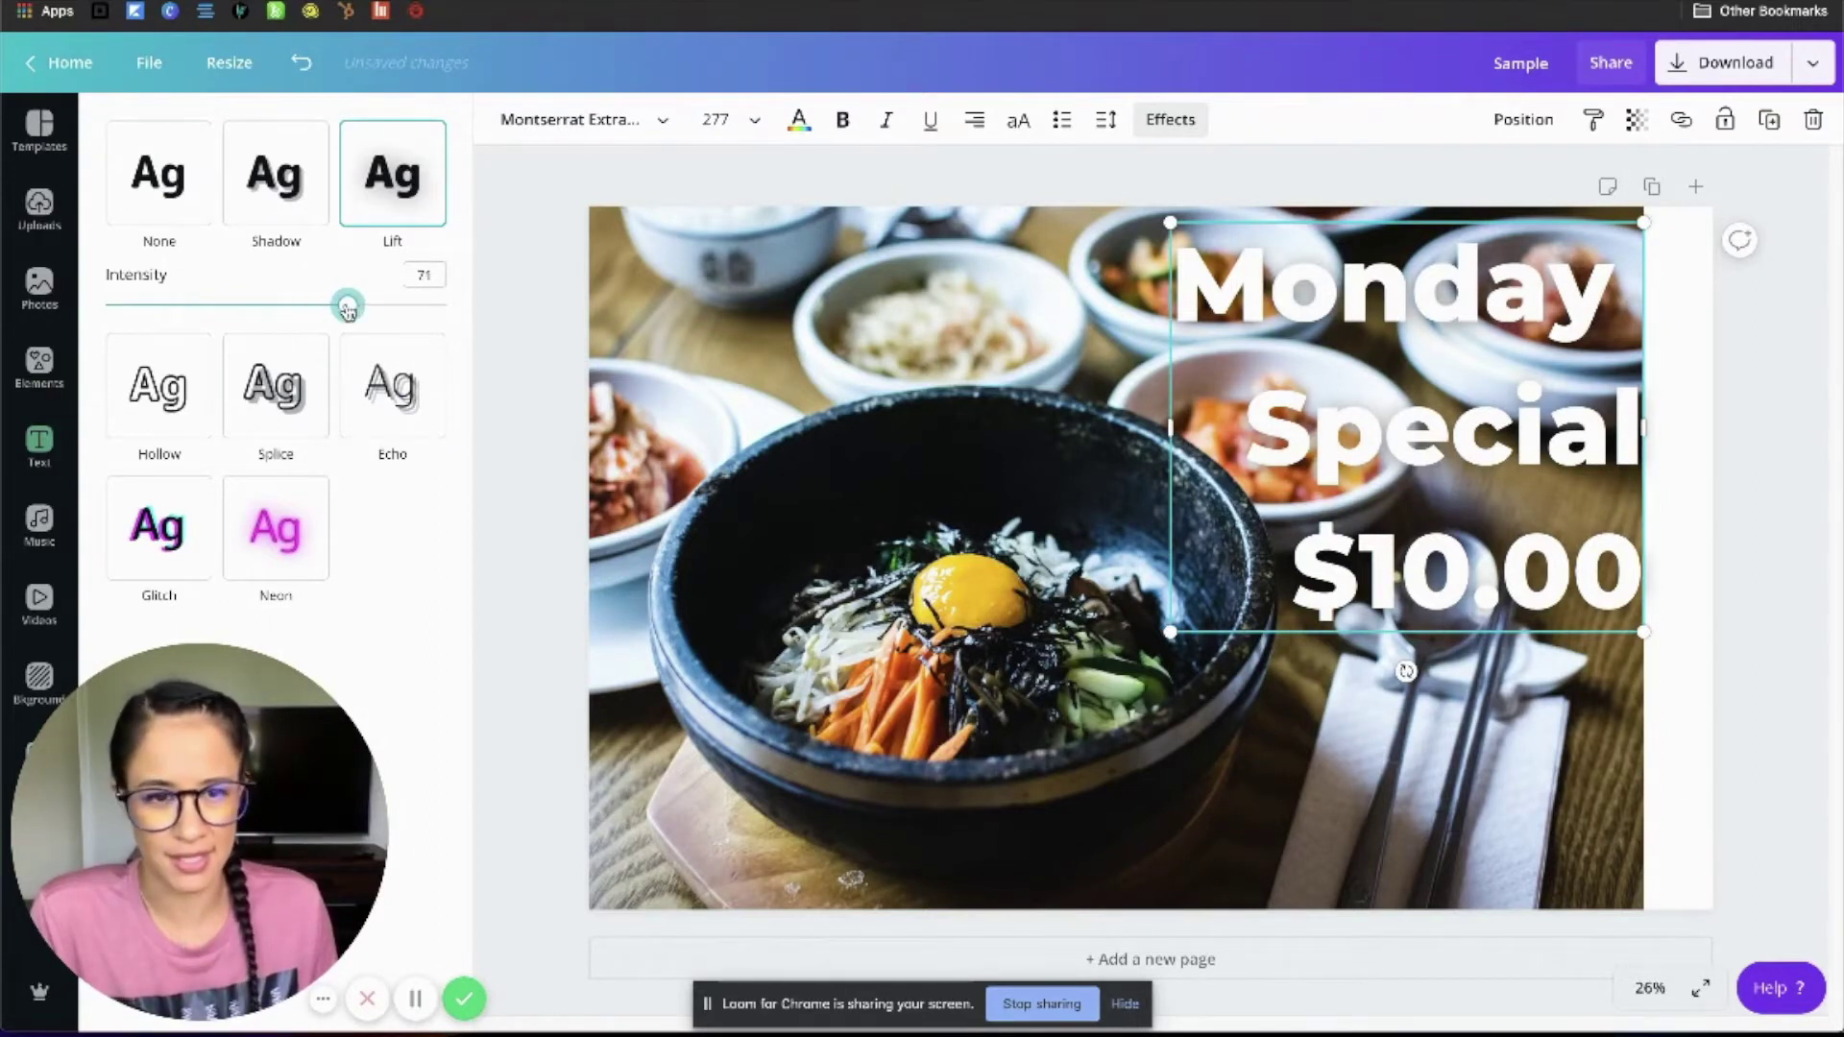
left_click(1690, 636)
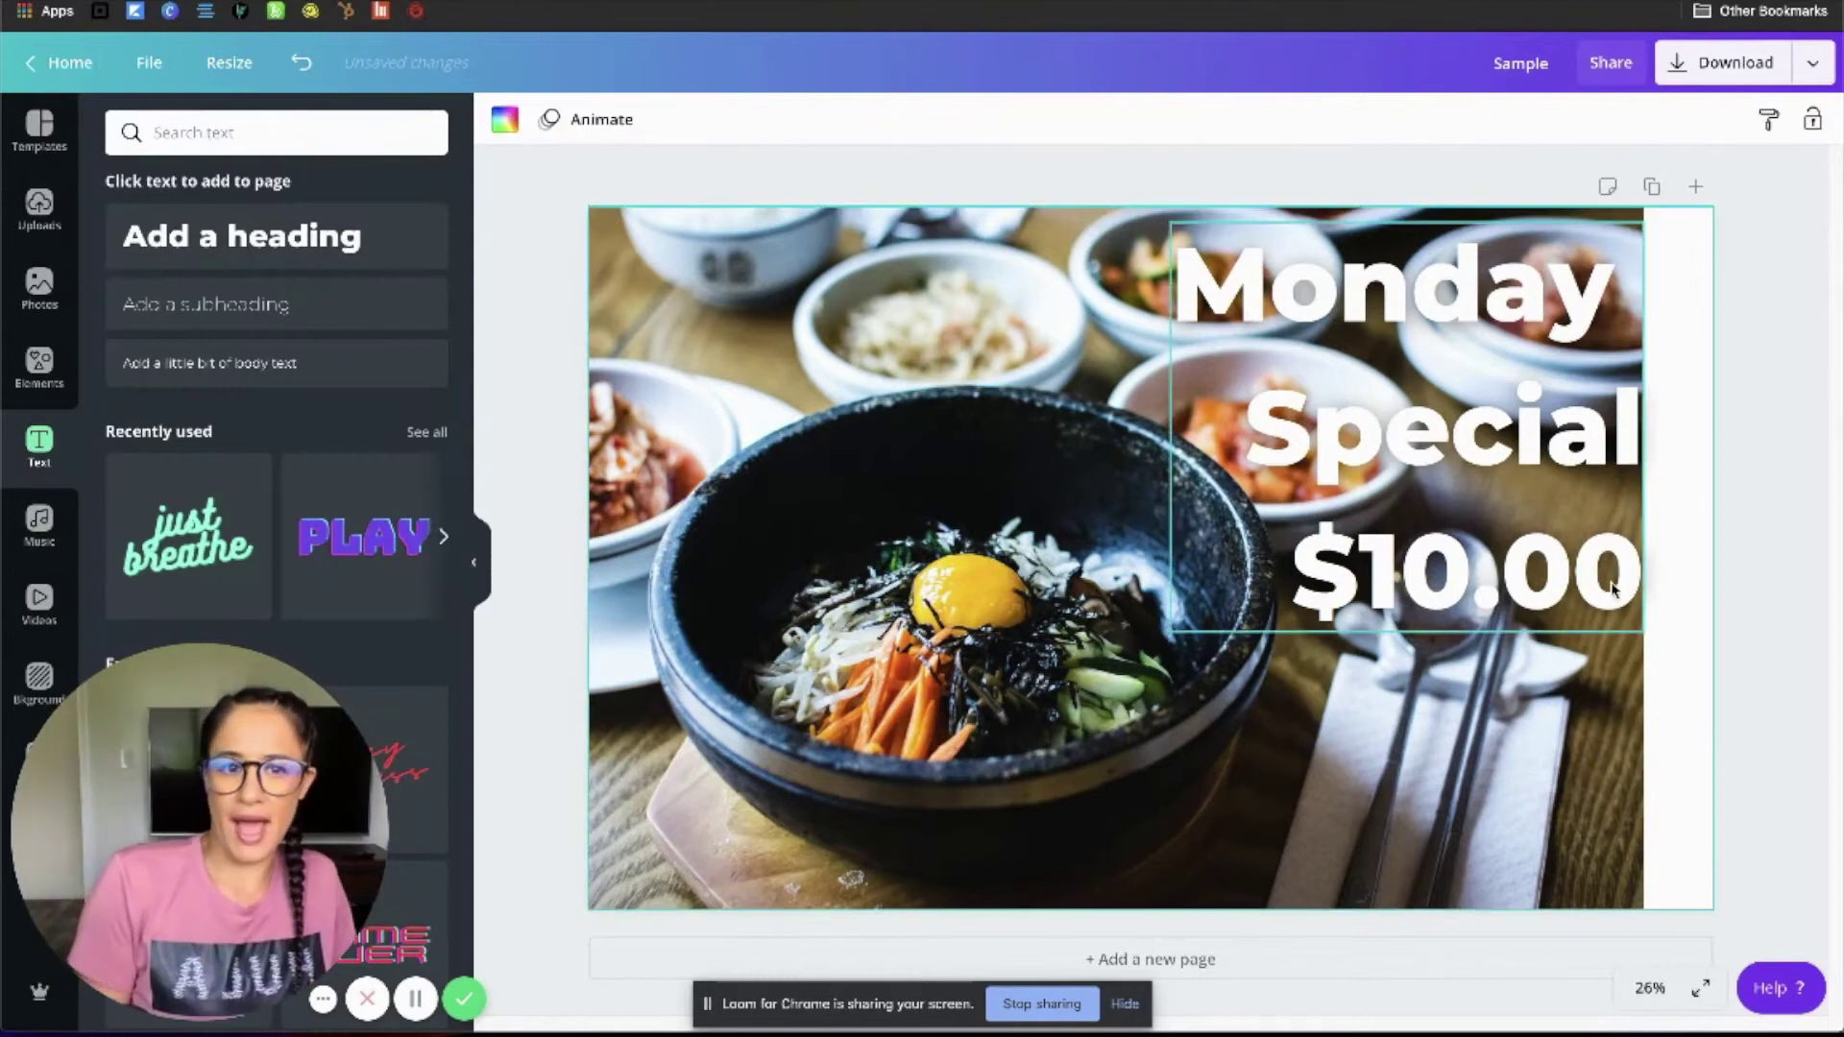
left_click_drag(1593, 584, 1574, 584)
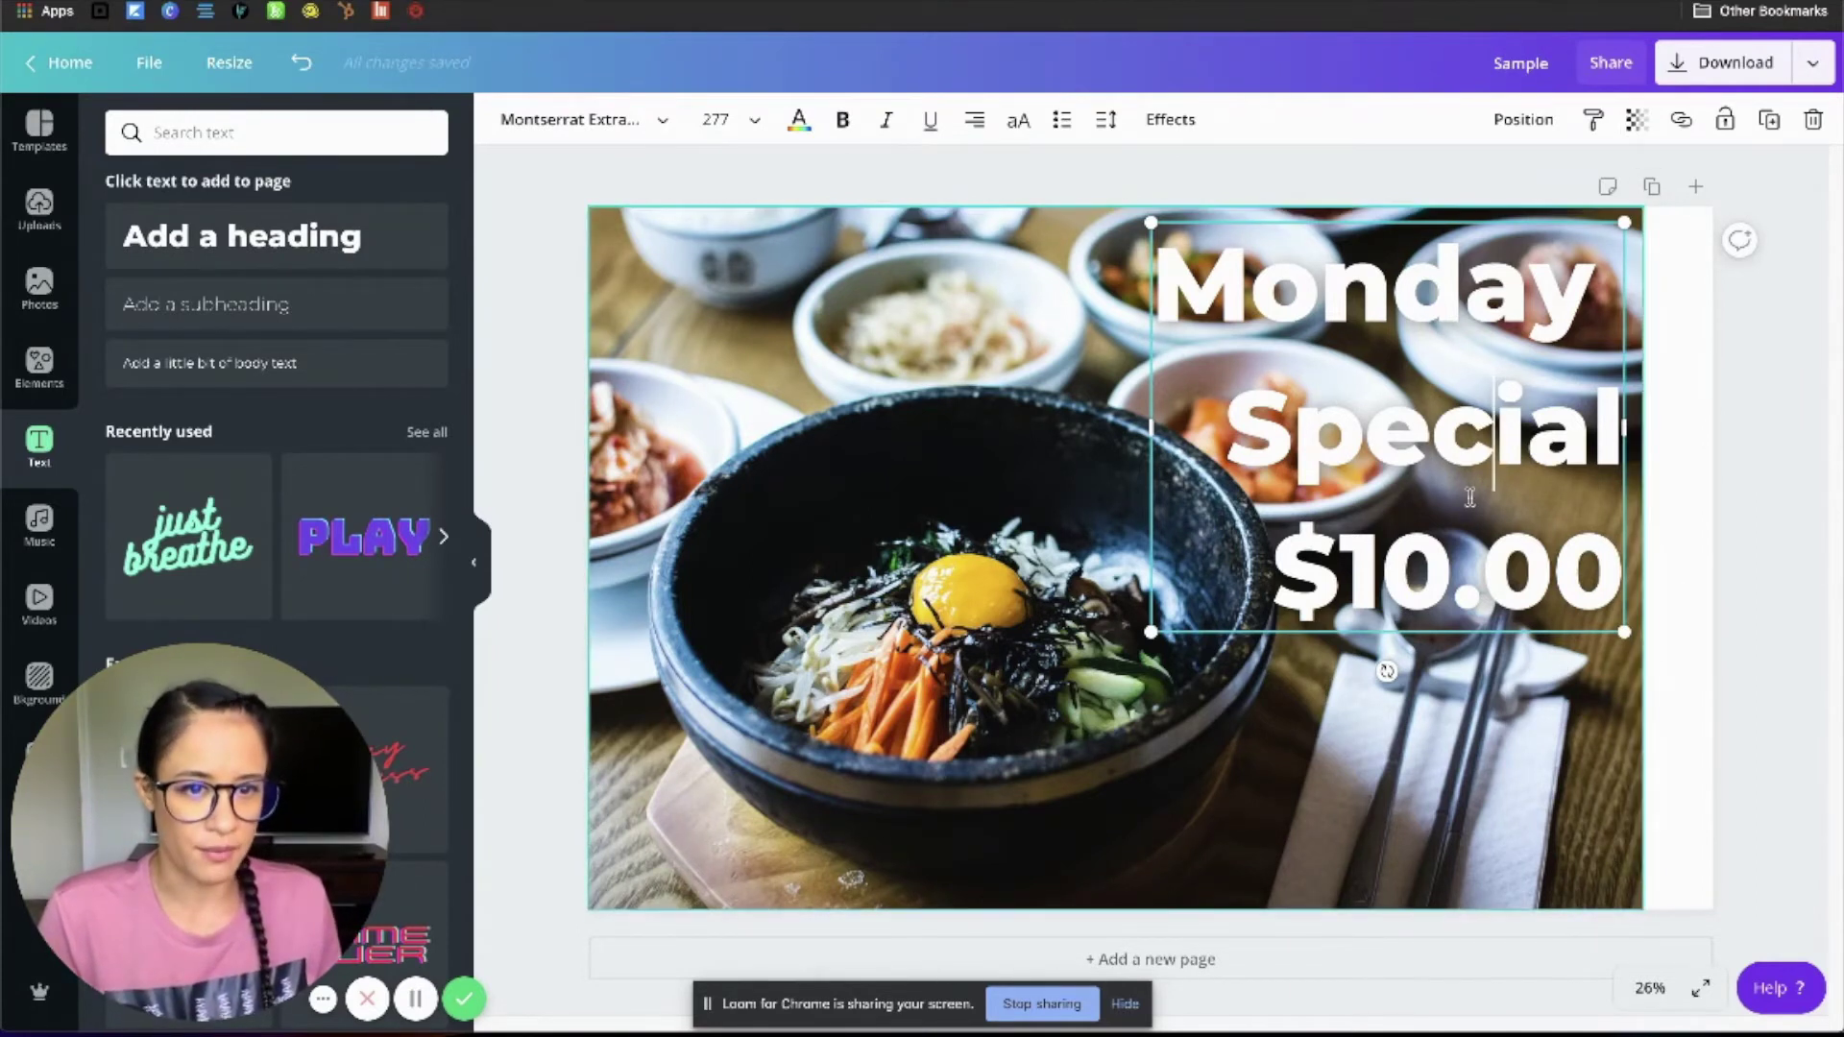
Step: Search elements for 'gradient' and add the gradient square to the photo
left_click(38, 365)
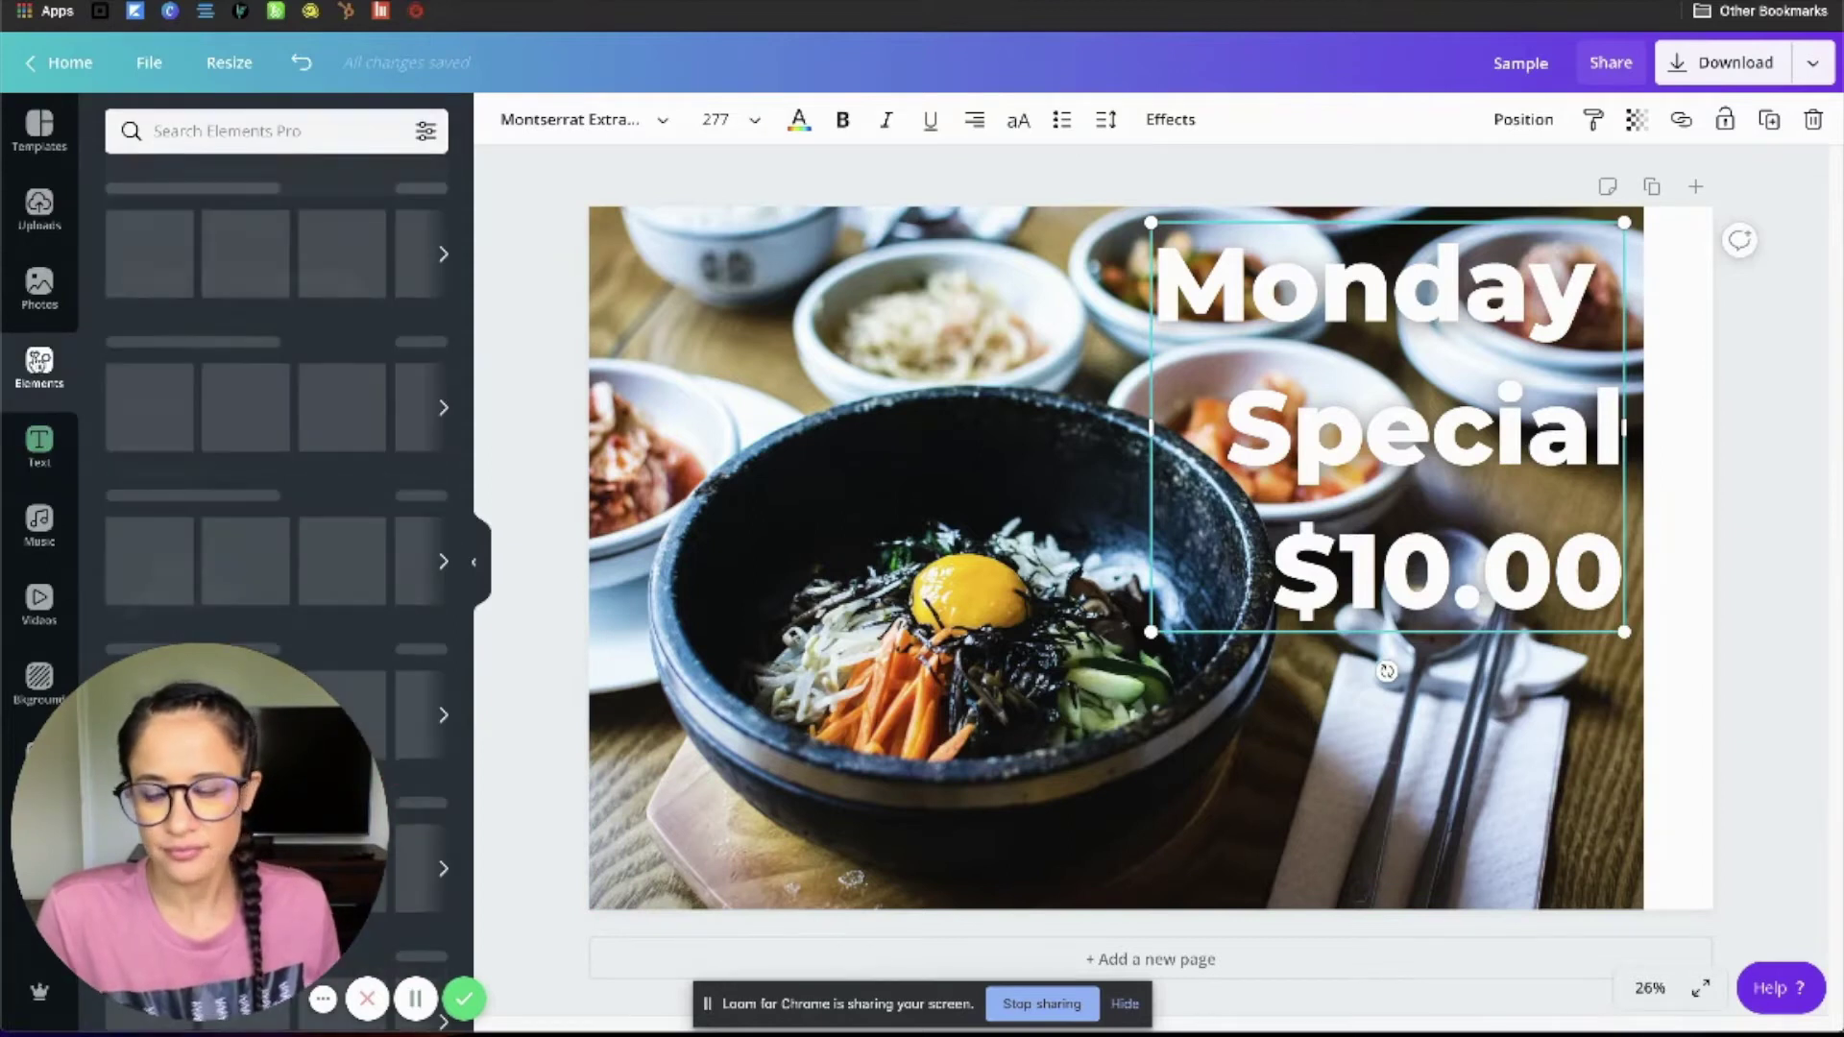
left_click(189, 130)
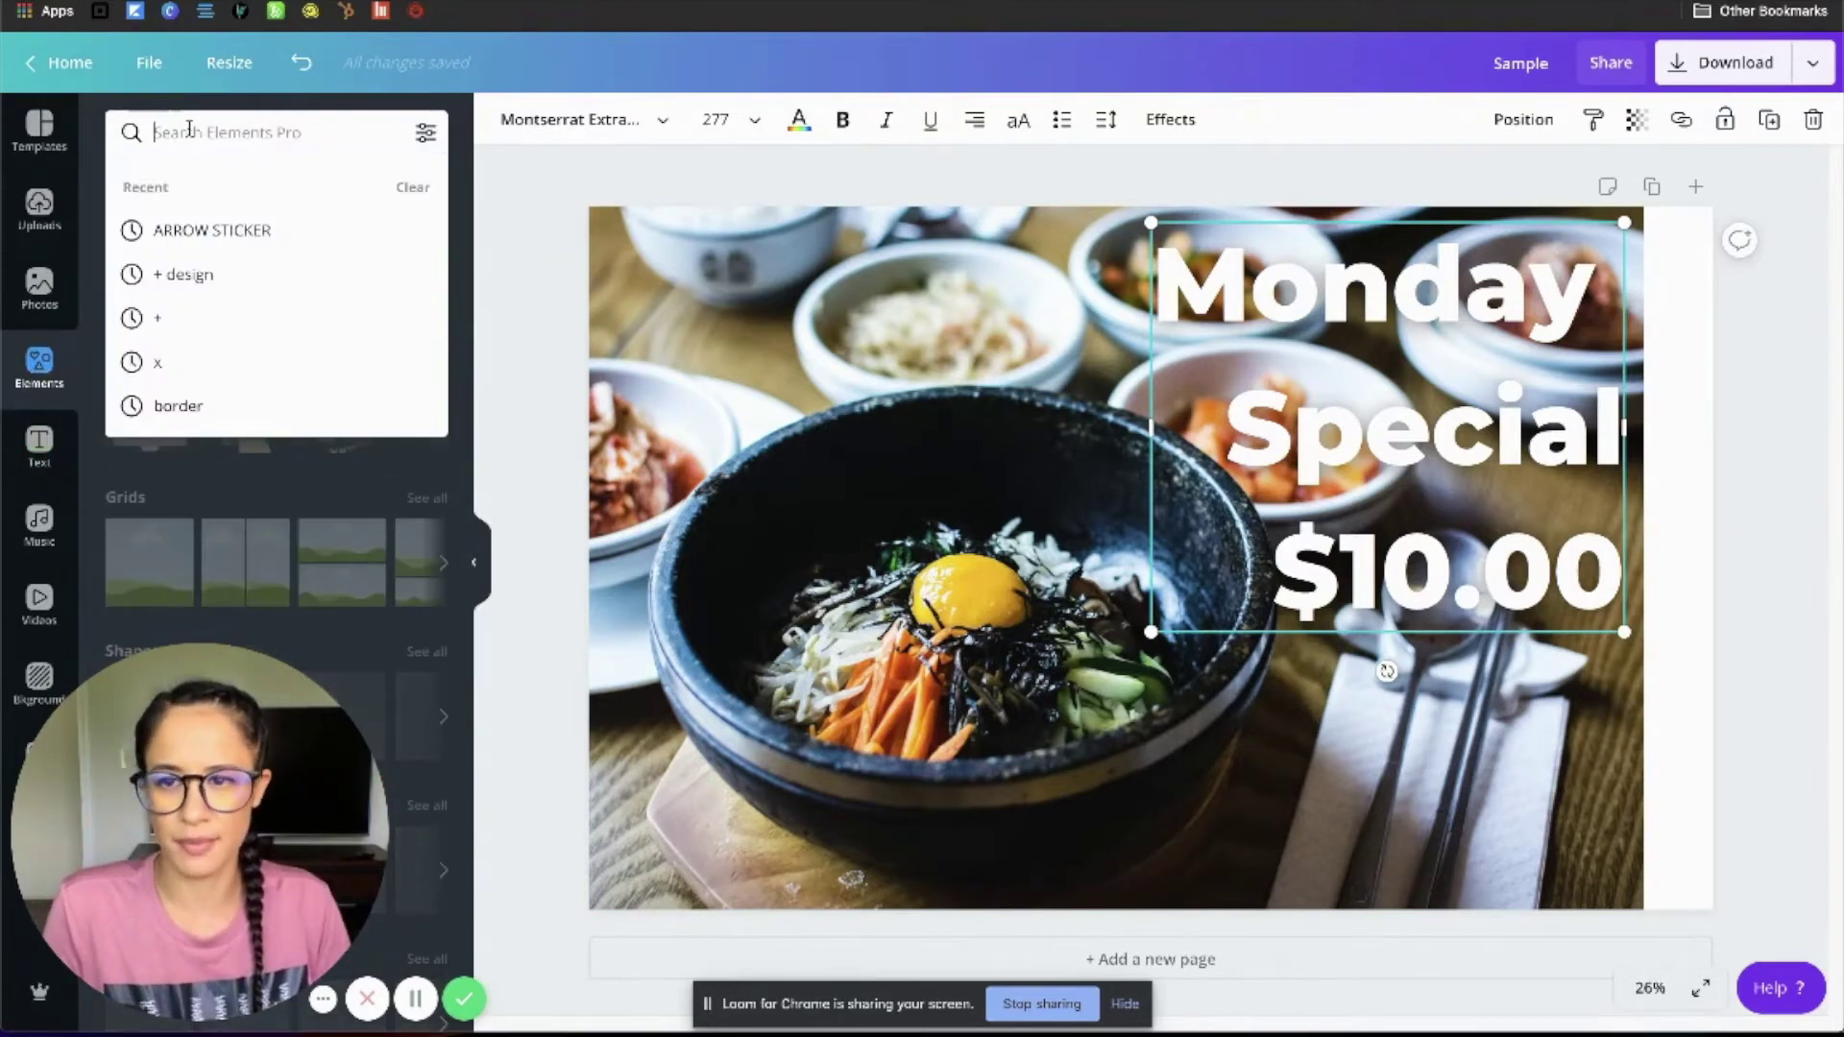
type("gradie")
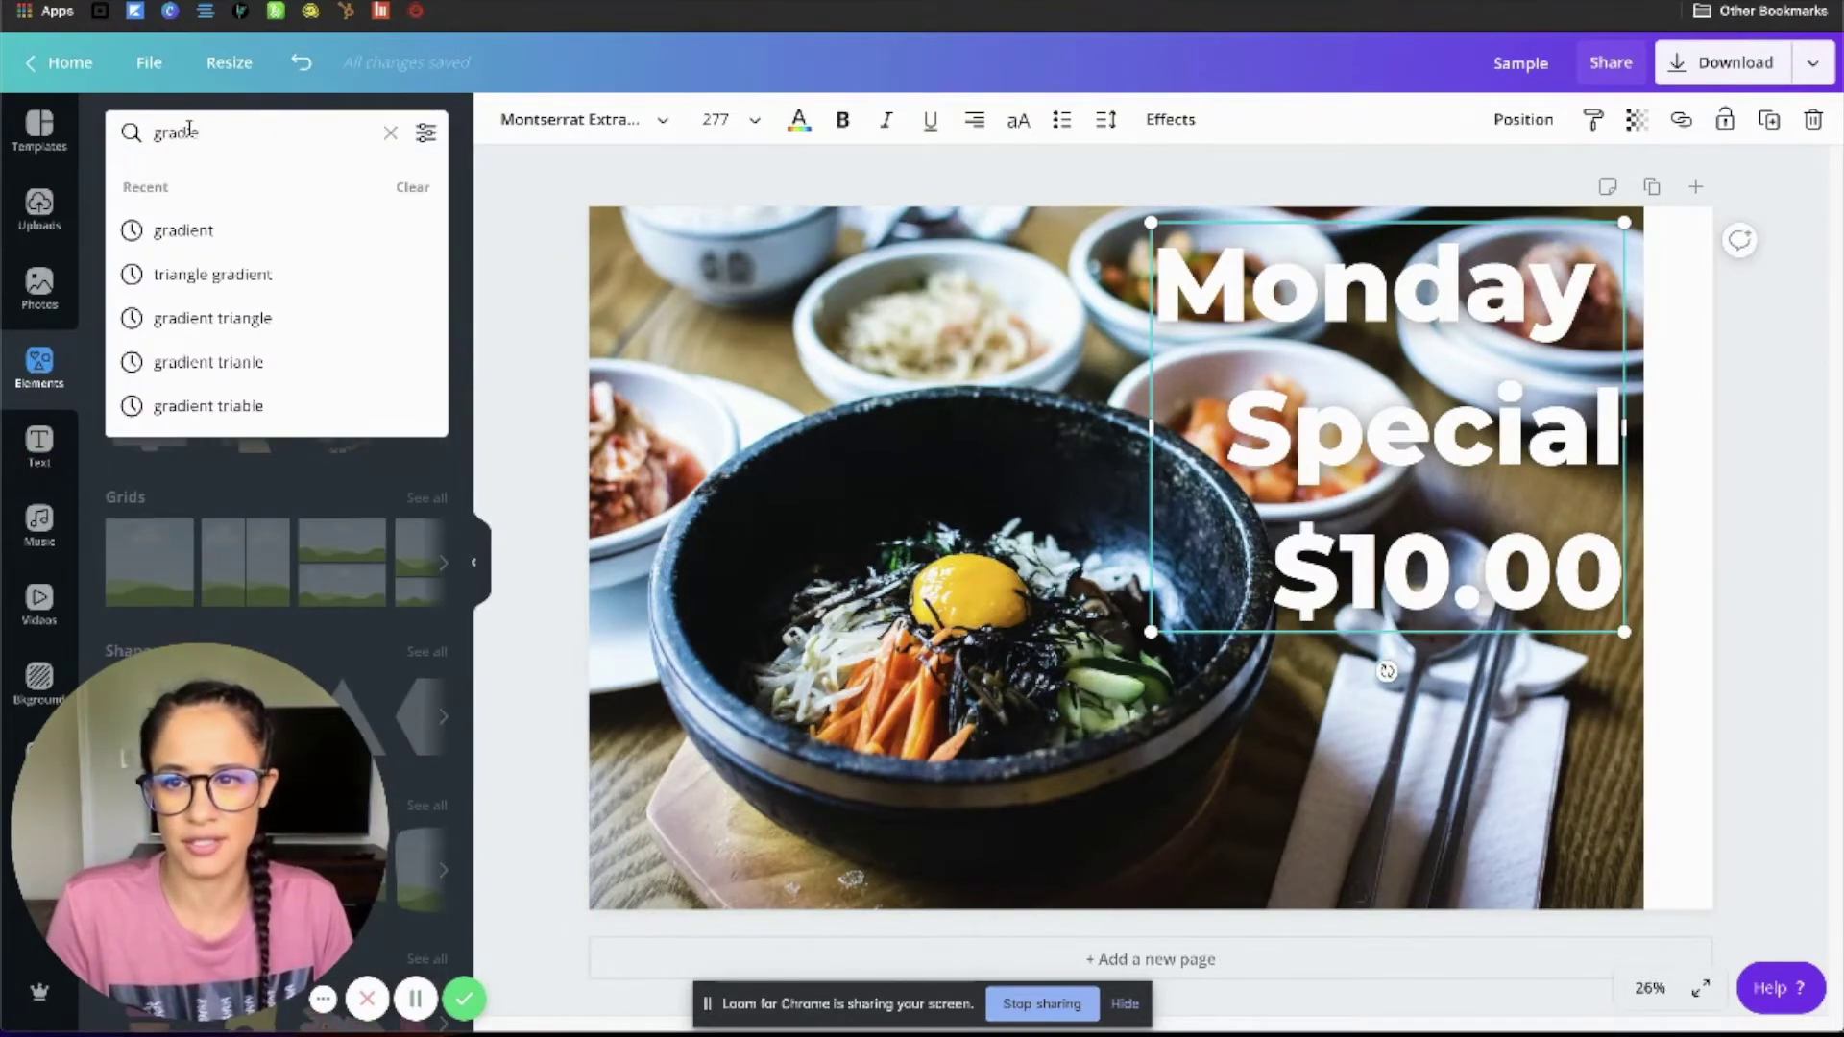
type("nt")
key("Return")
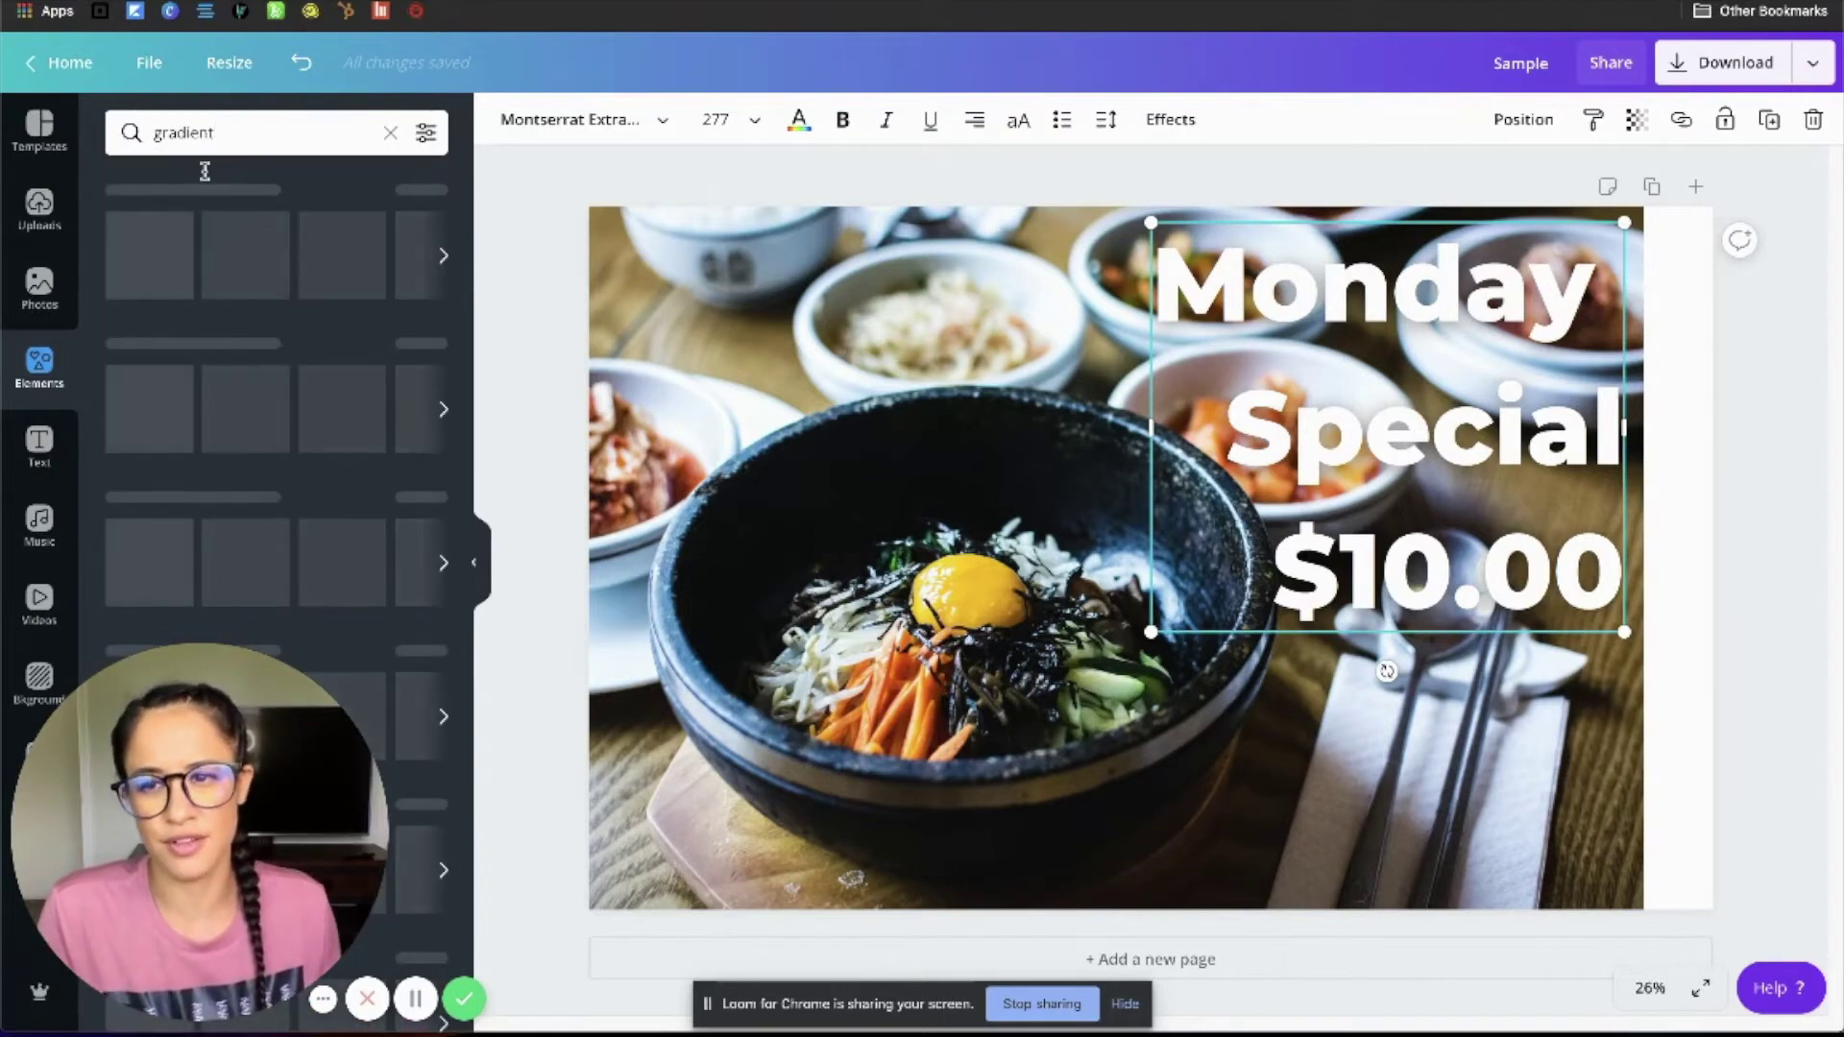
scroll(240, 248, "down", 15)
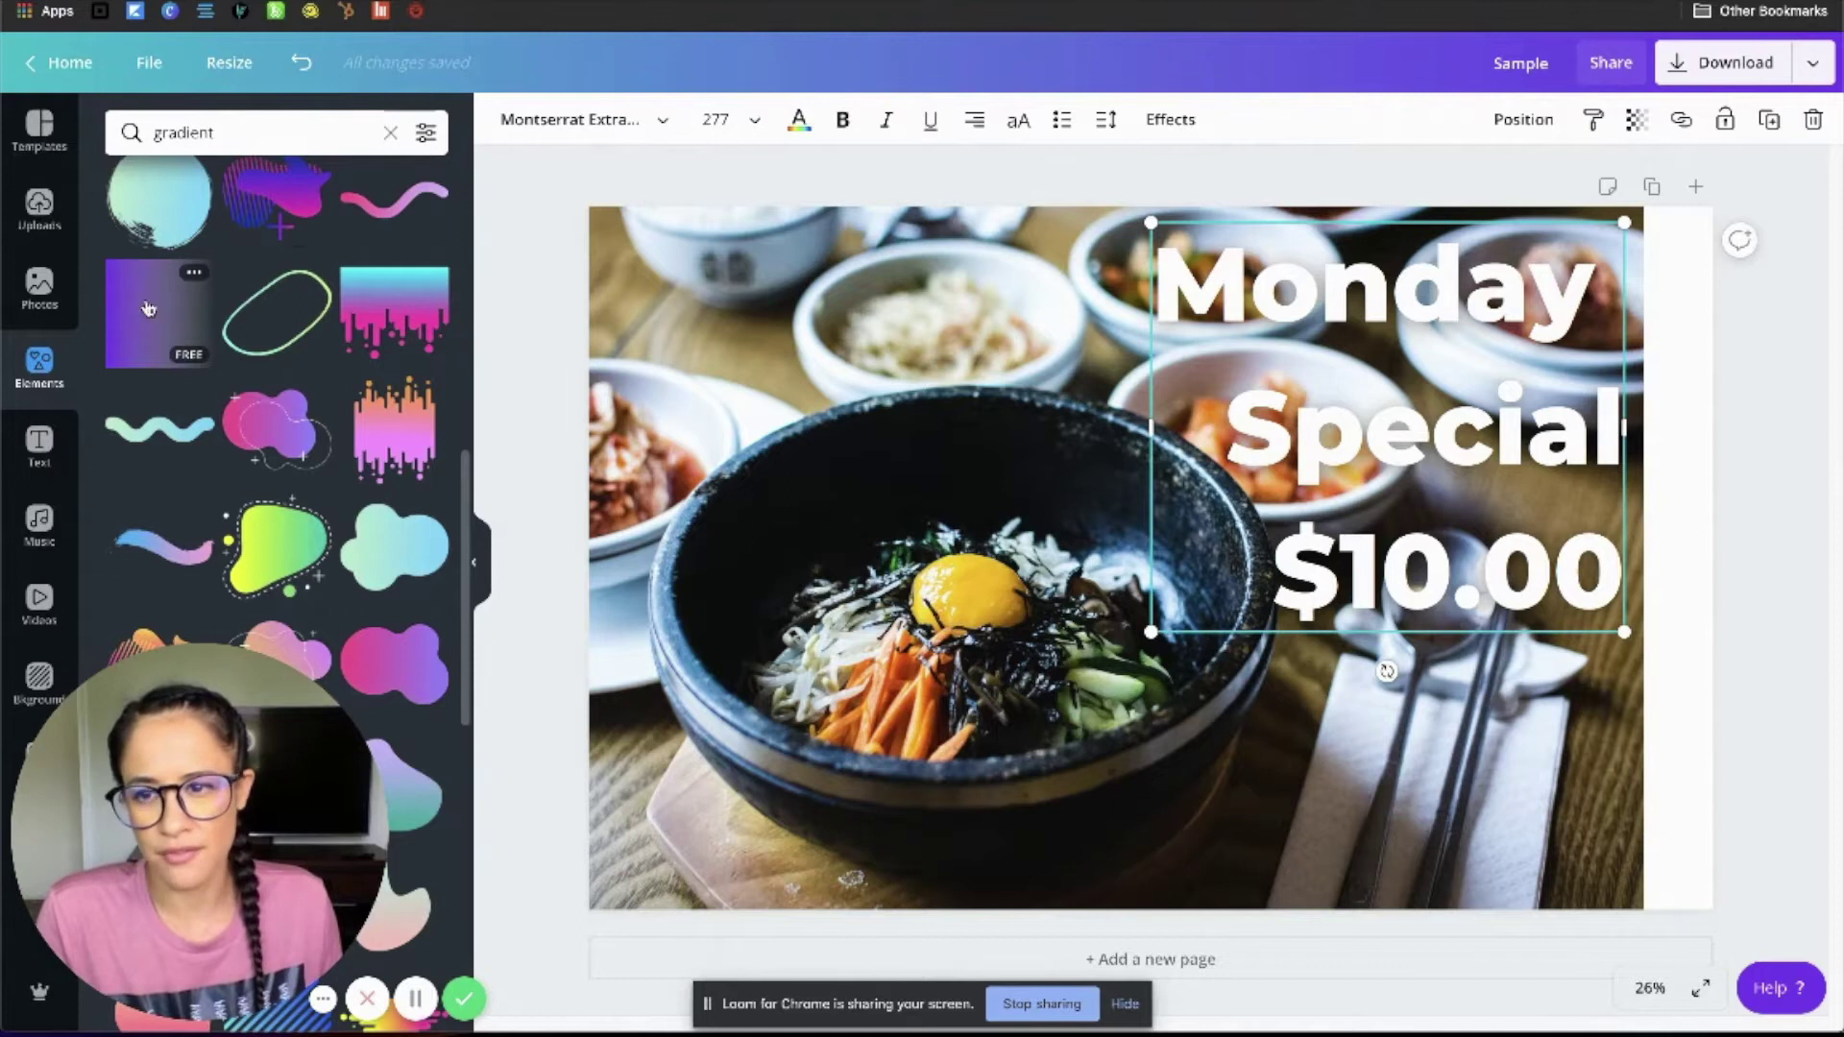
left_click(120, 319)
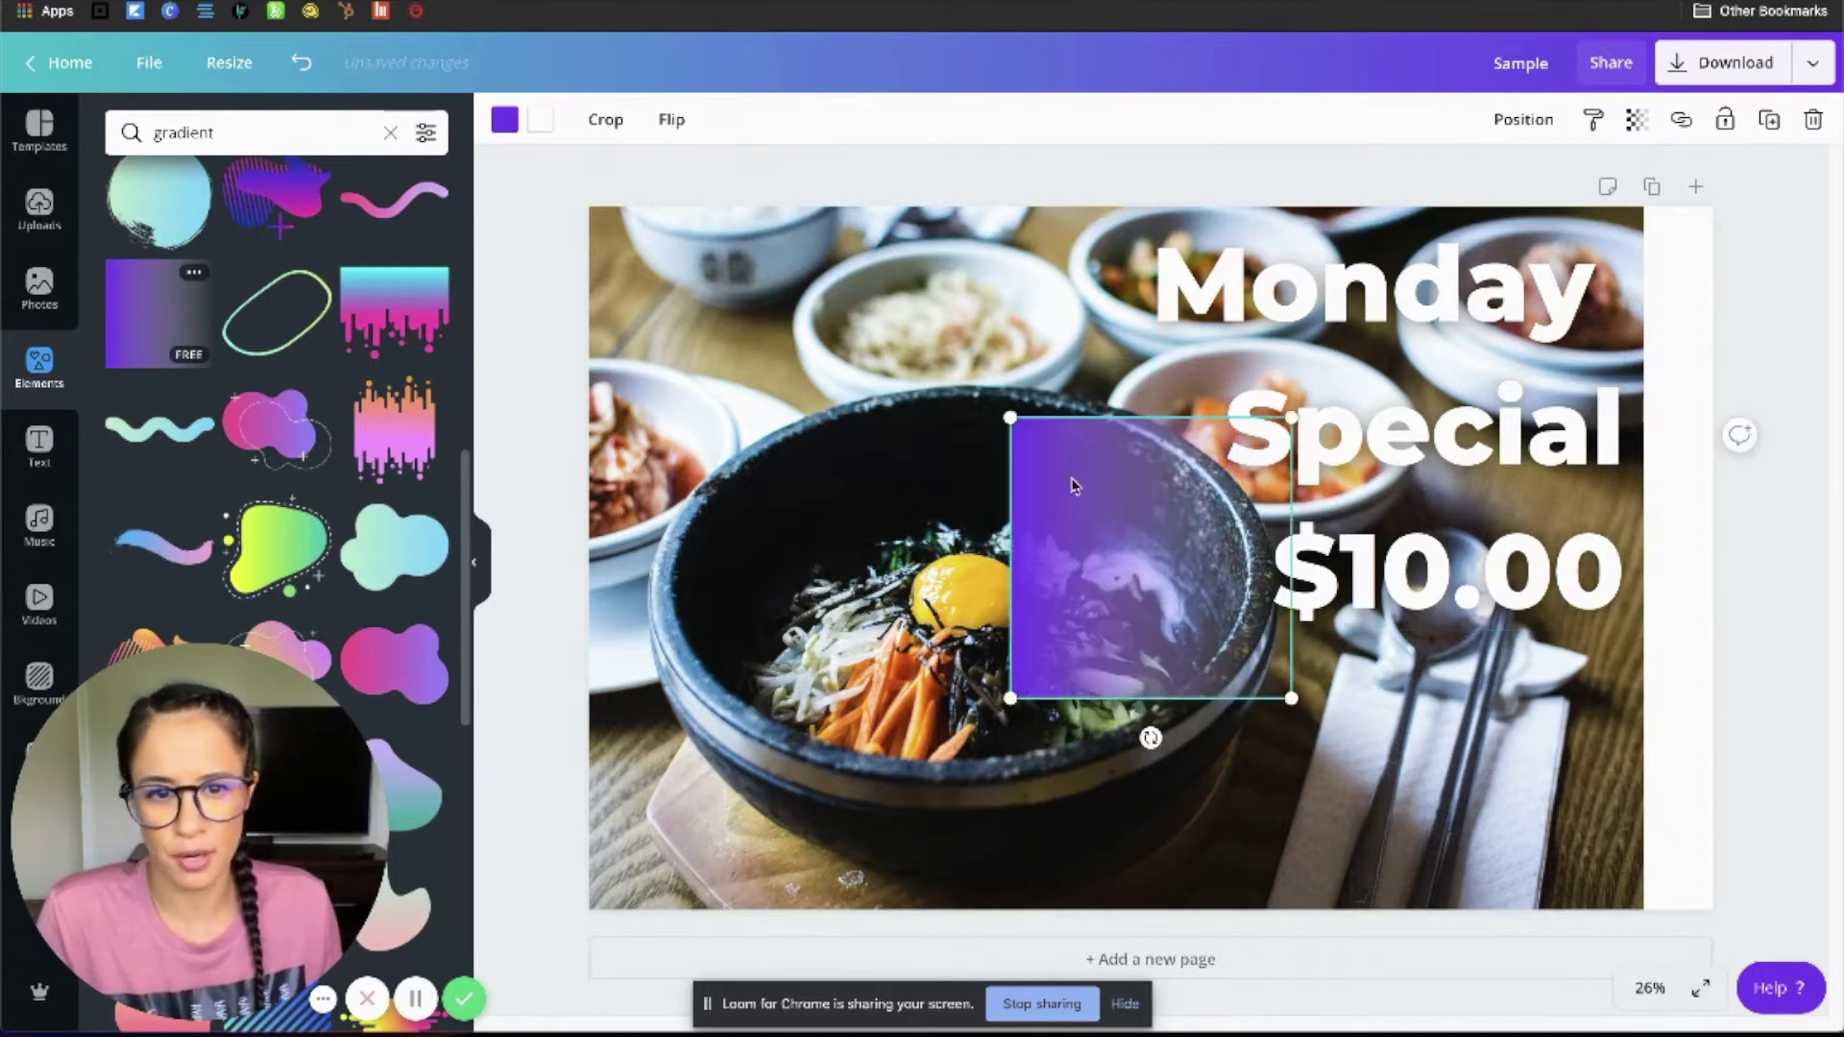
left_click_drag(1081, 480, 864, 313)
Step: Make the gradient white and flip it horizontally
left_click(504, 119)
left_click(192, 343)
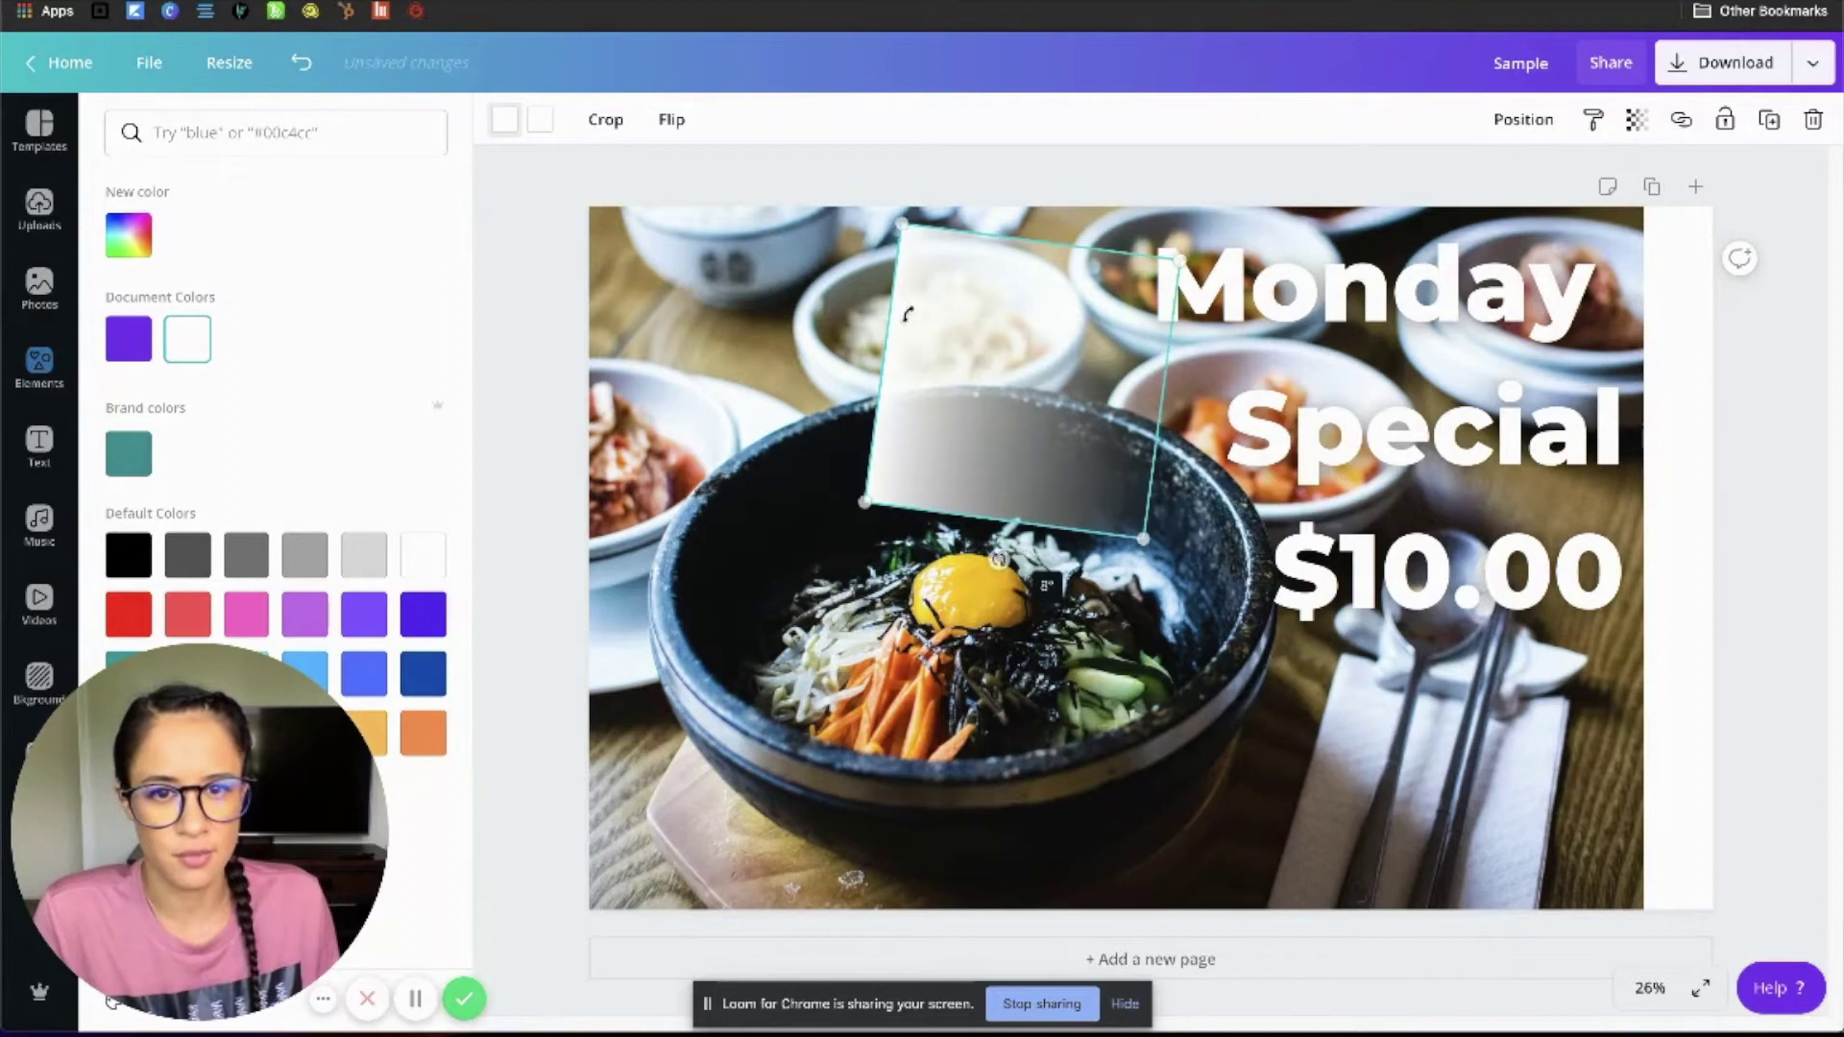
left_click_drag(1022, 561, 1109, 226)
key("ctrl+z")
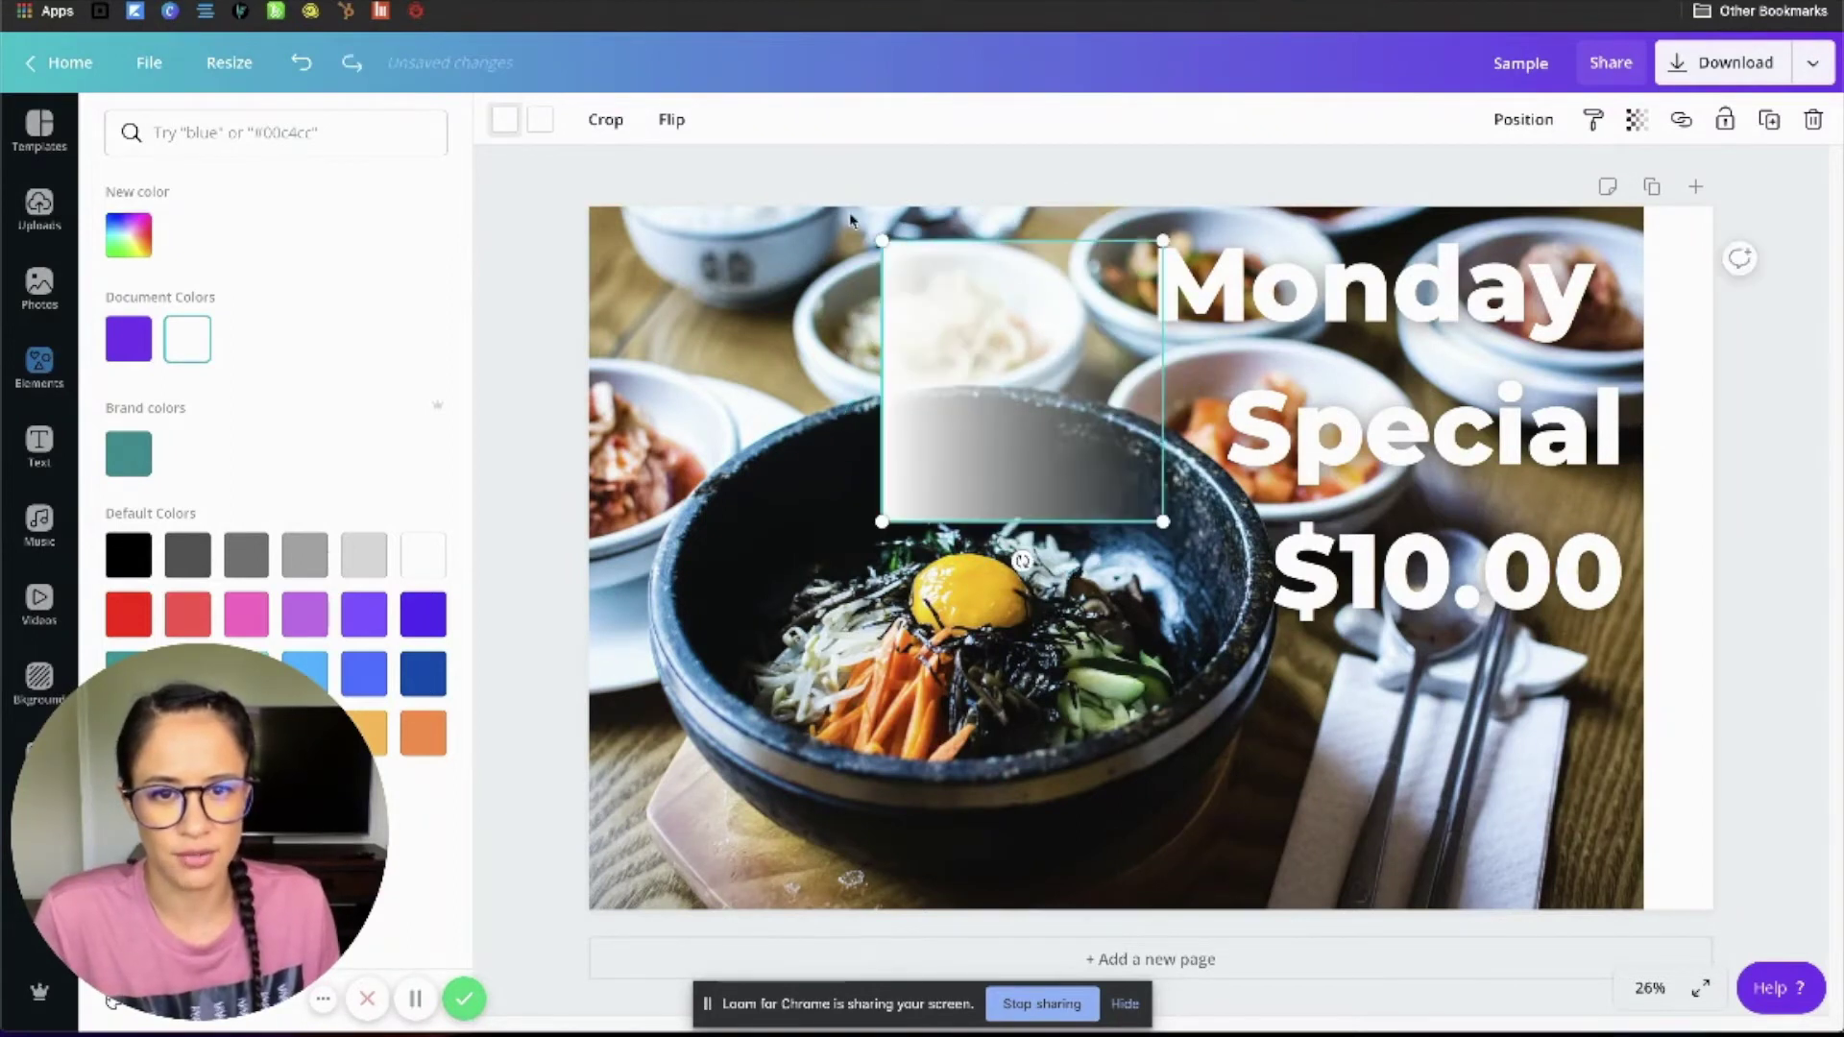
left_click(672, 120)
left_click(742, 177)
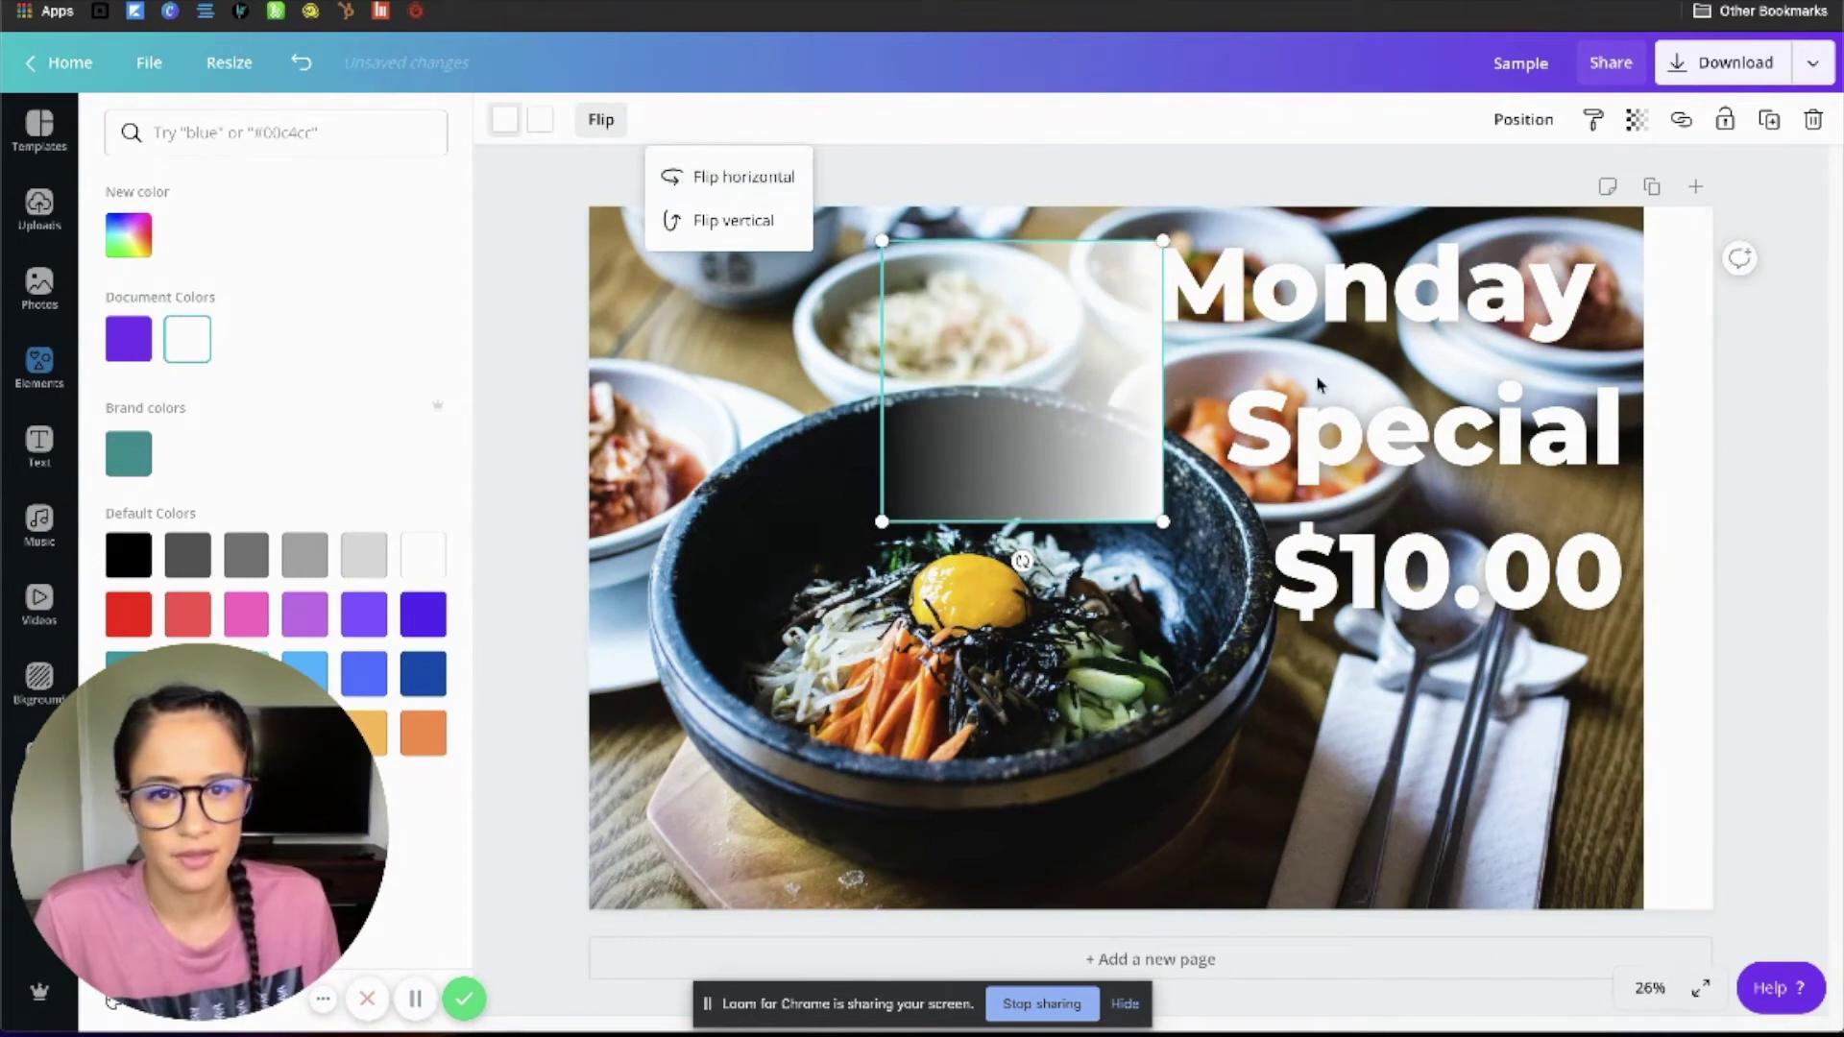
Step: Position the white gradient over the heading and enlarge it across the photo's right side
left_click_drag(1147, 384, 1609, 347)
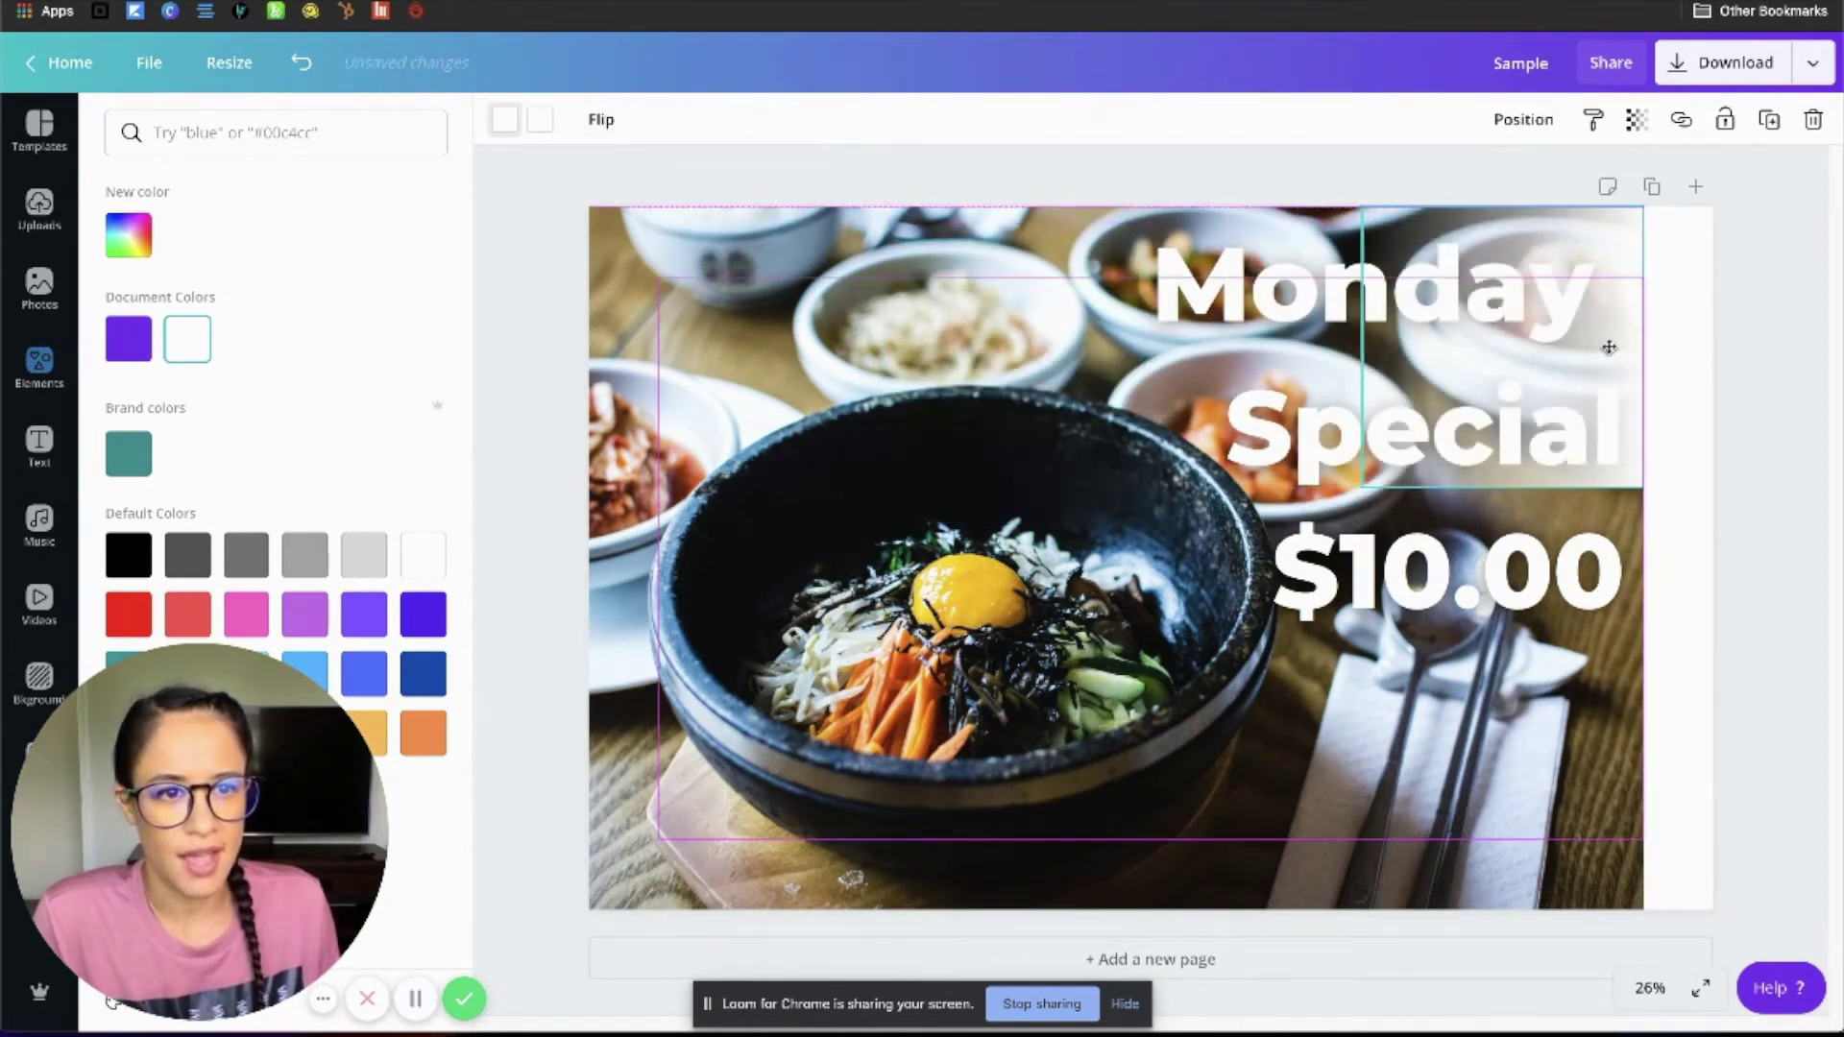
left_click_drag(1362, 487, 837, 780)
left_click(1780, 747)
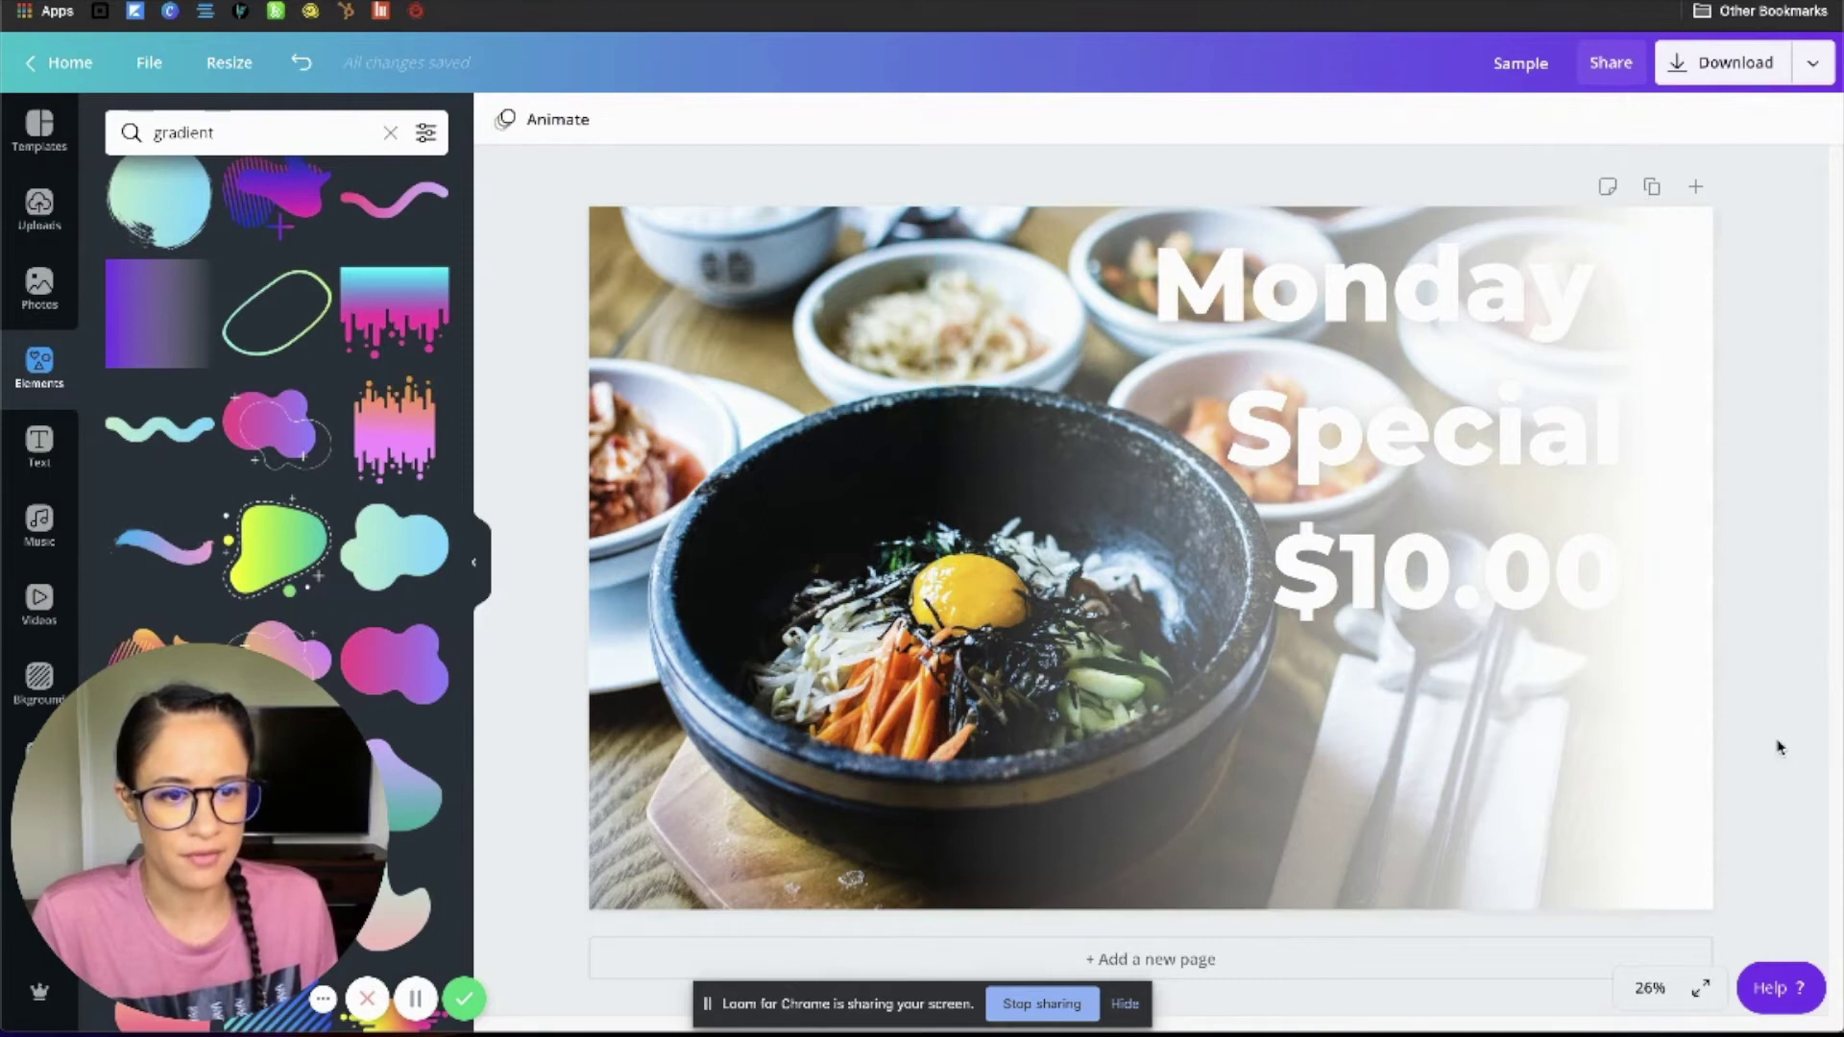
left_click(1594, 803)
Step: Send the gradient backward so it sits behind the heading
left_click(1715, 597)
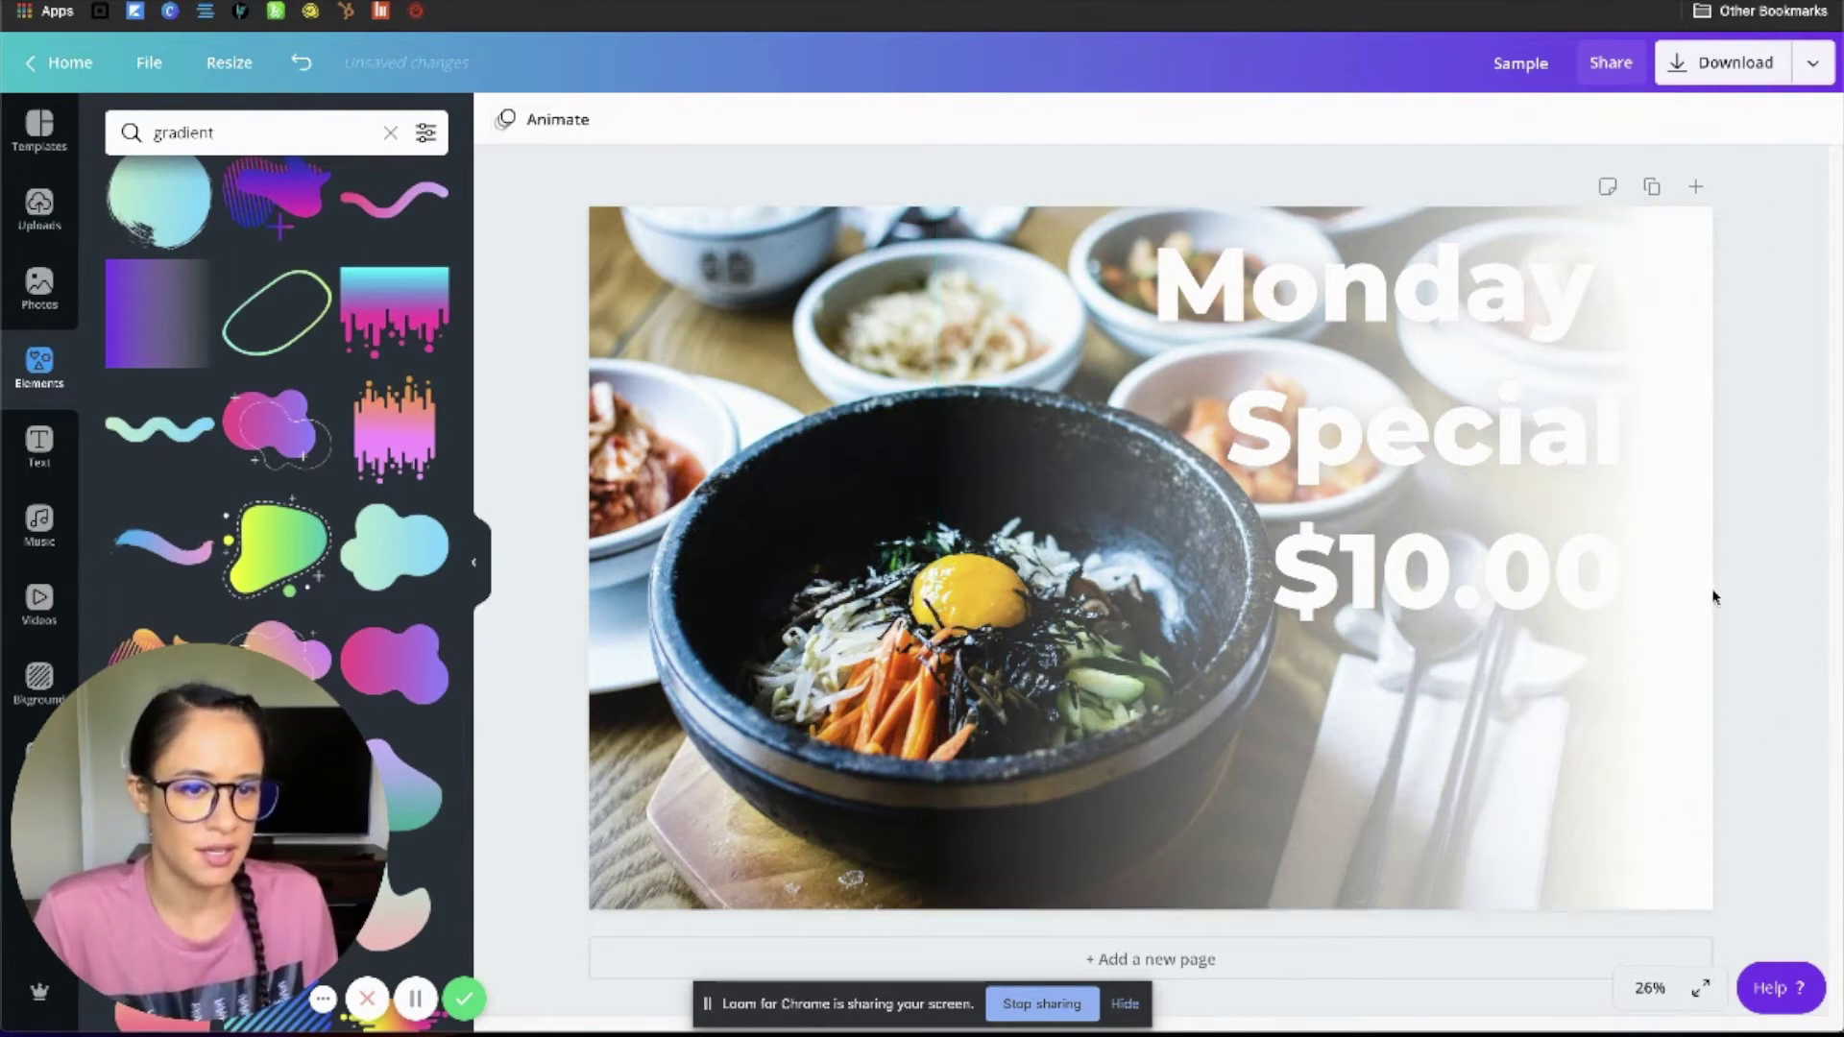
left_click(1400, 362)
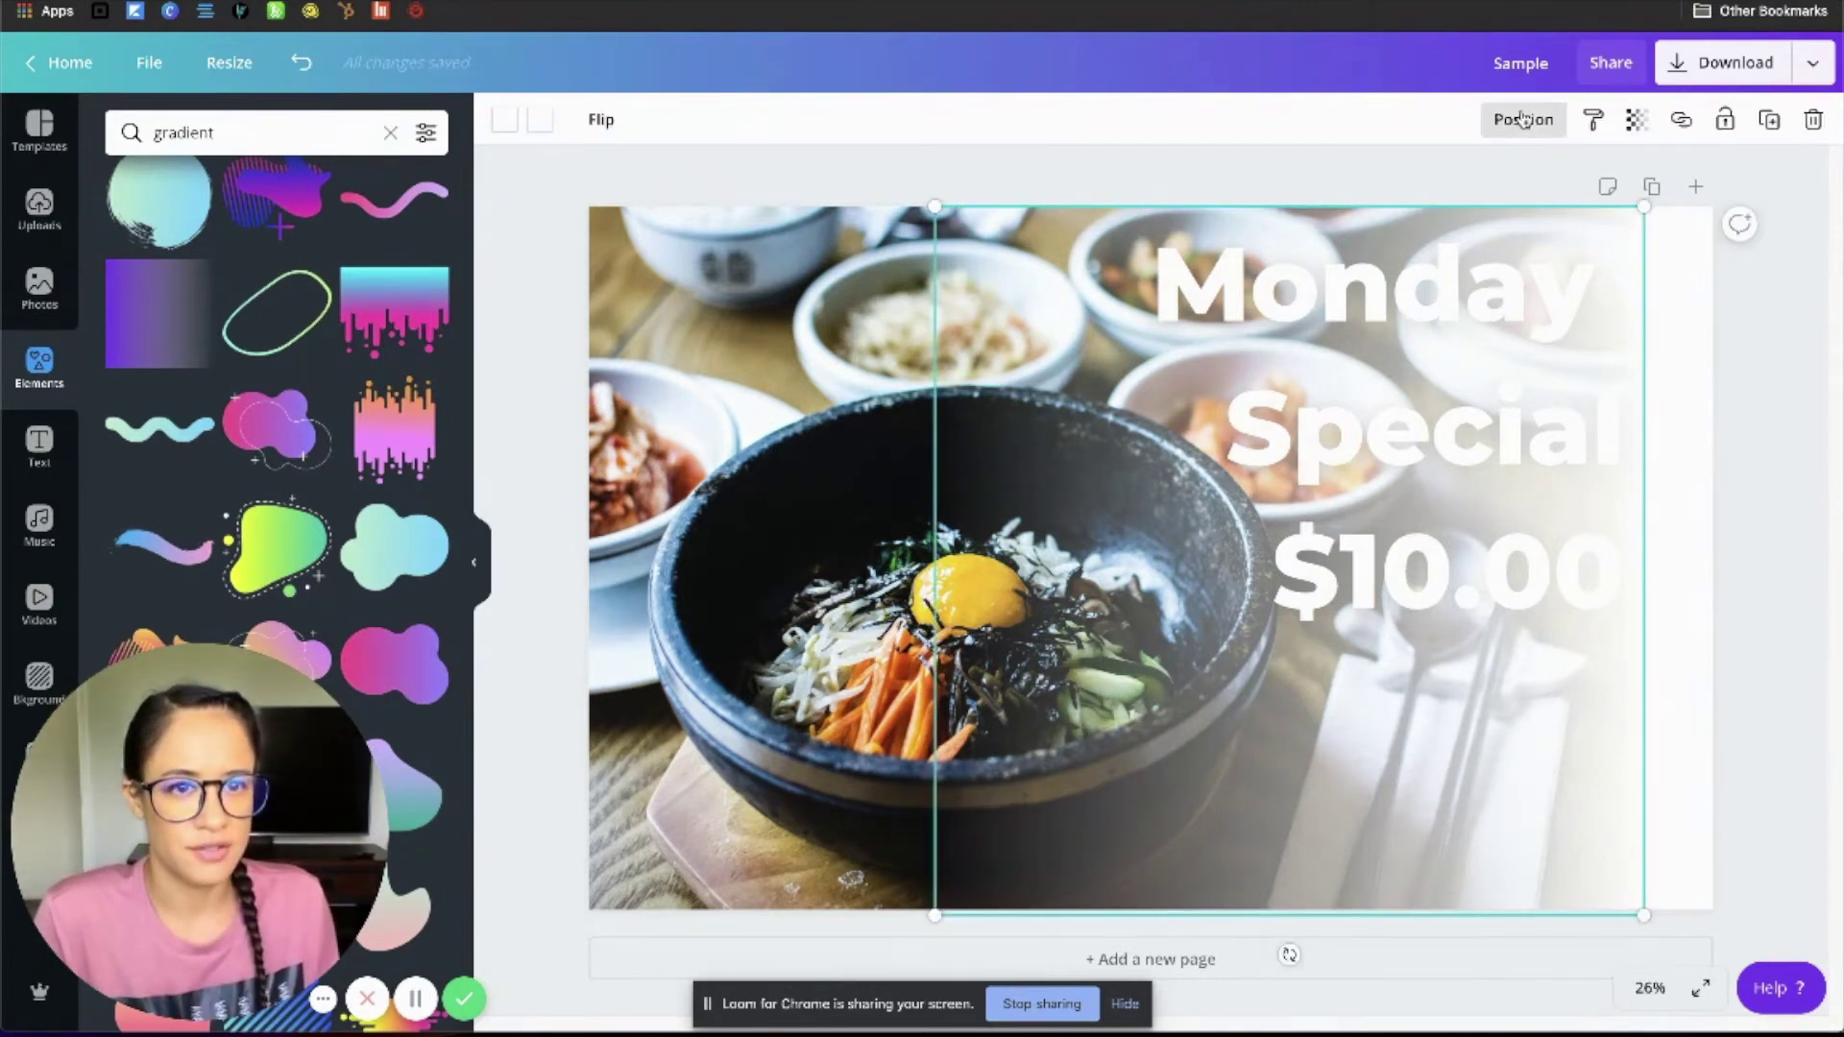
left_click(1523, 119)
left_click(1461, 183)
left_click(1544, 515)
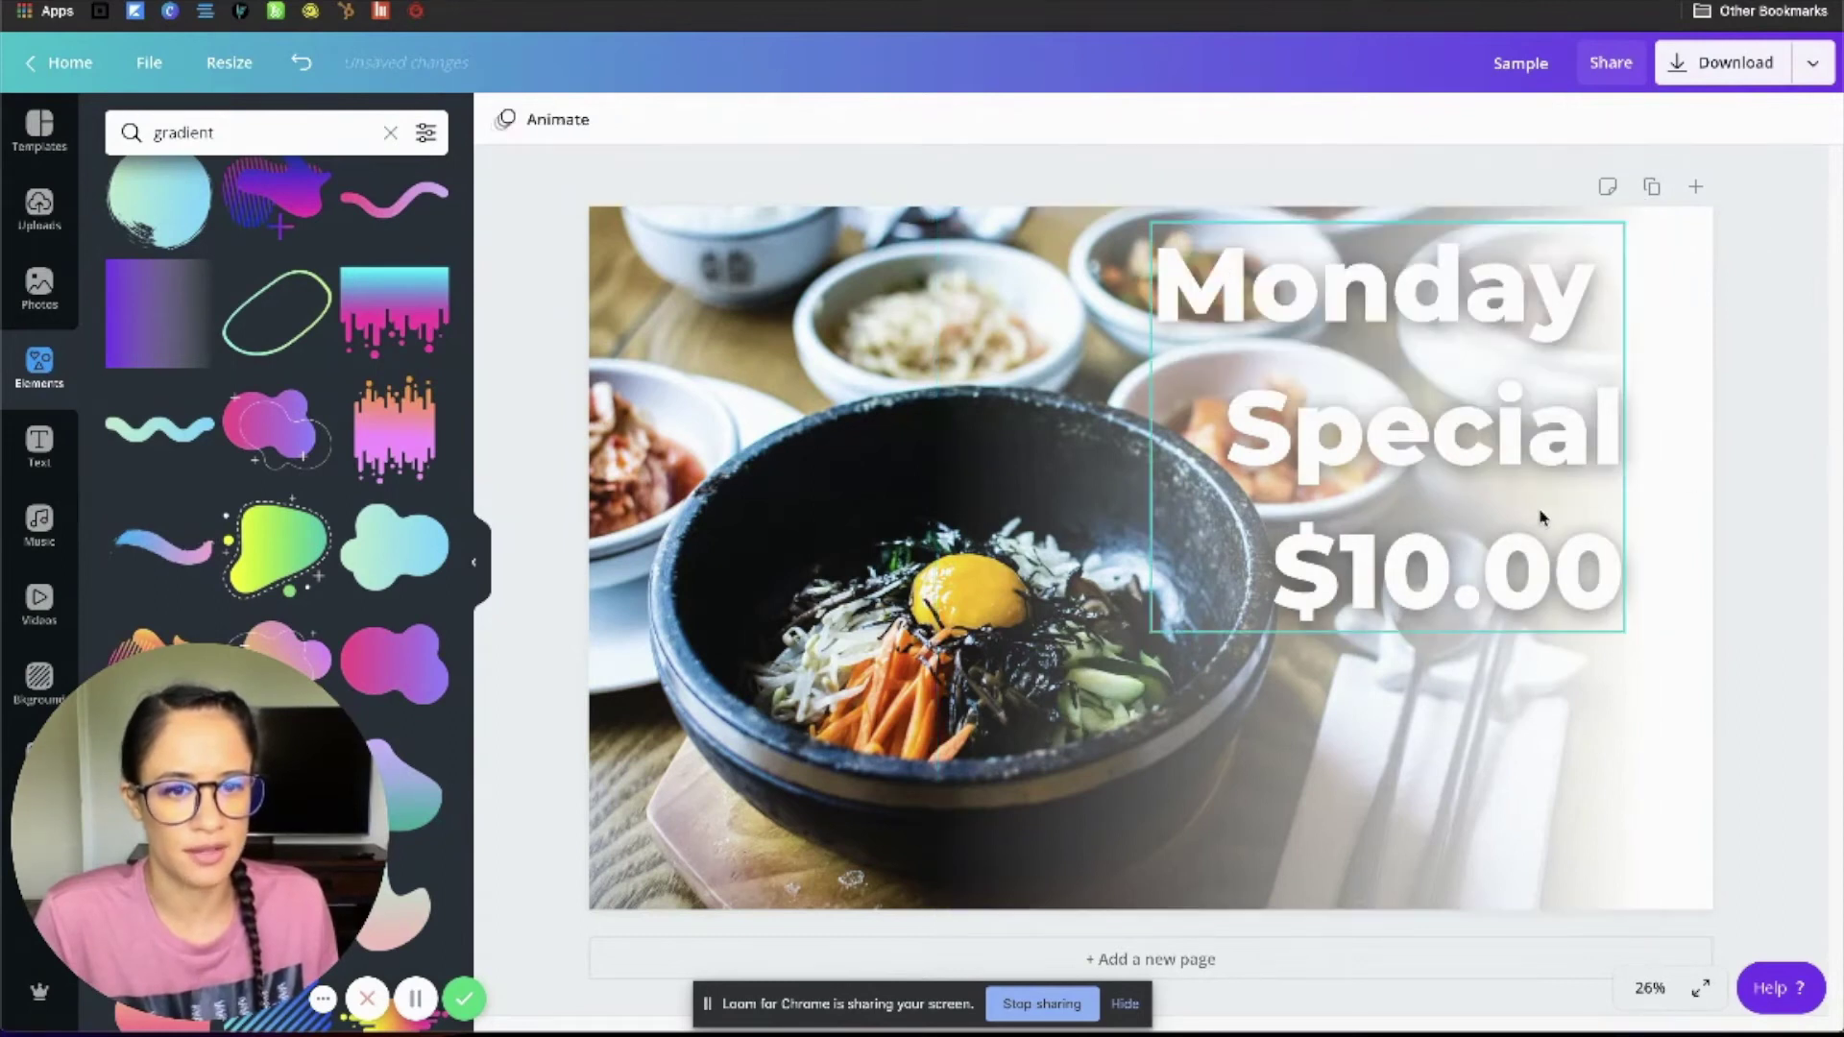
Step: Shift the Monday Special heading slightly right and make its text black
left_click(1520, 389)
left_click_drag(1520, 389, 1572, 384)
left_click(799, 121)
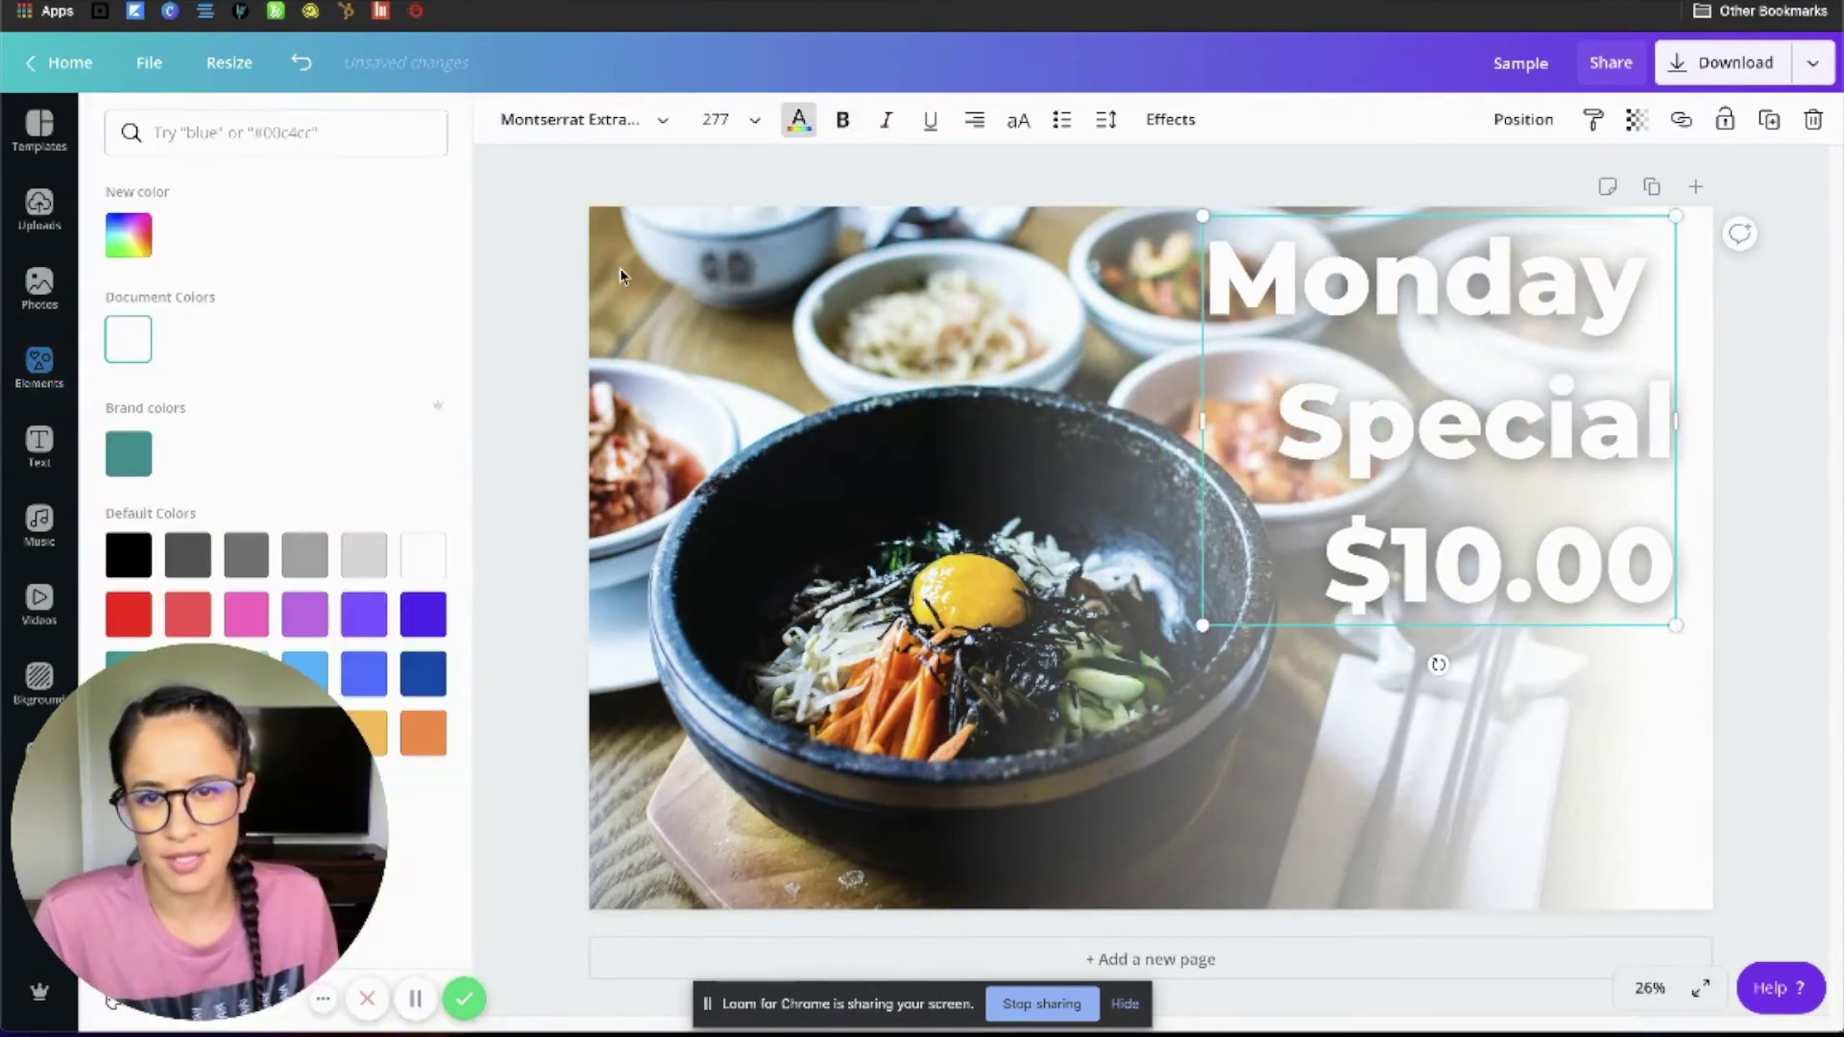
left_click(139, 571)
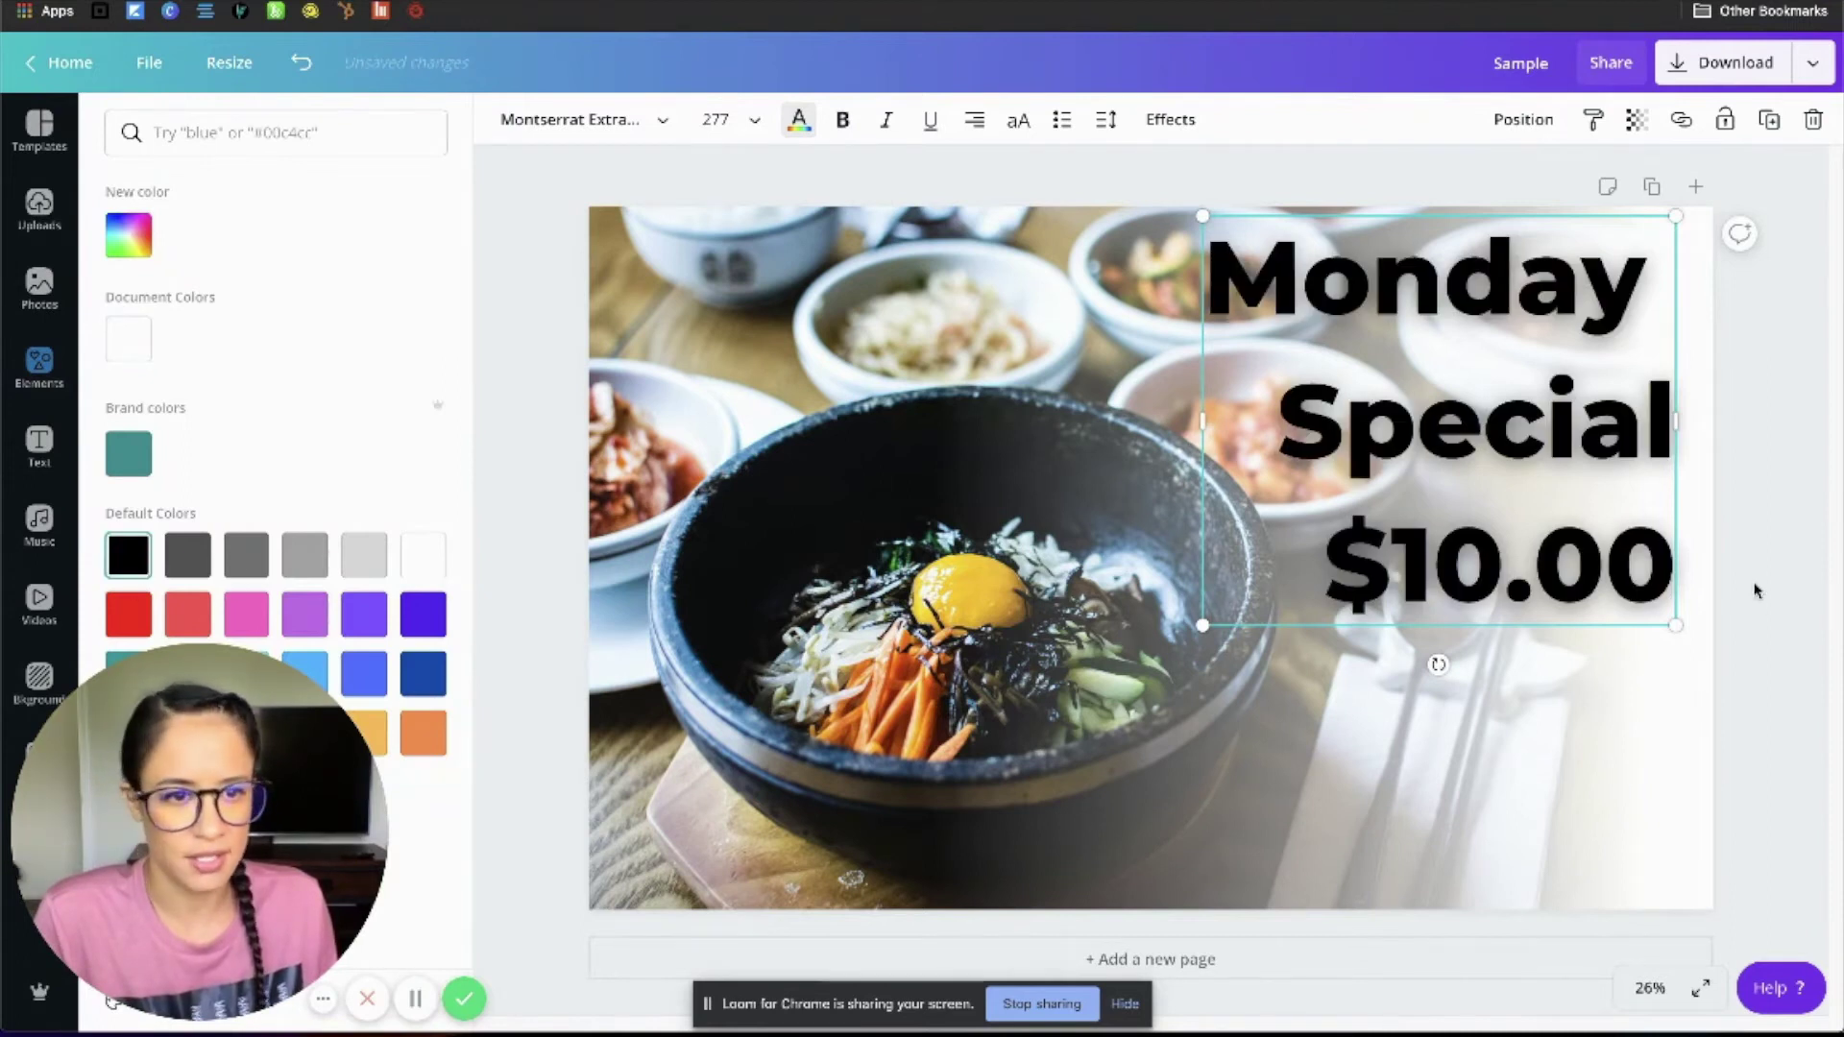
left_click(1790, 577)
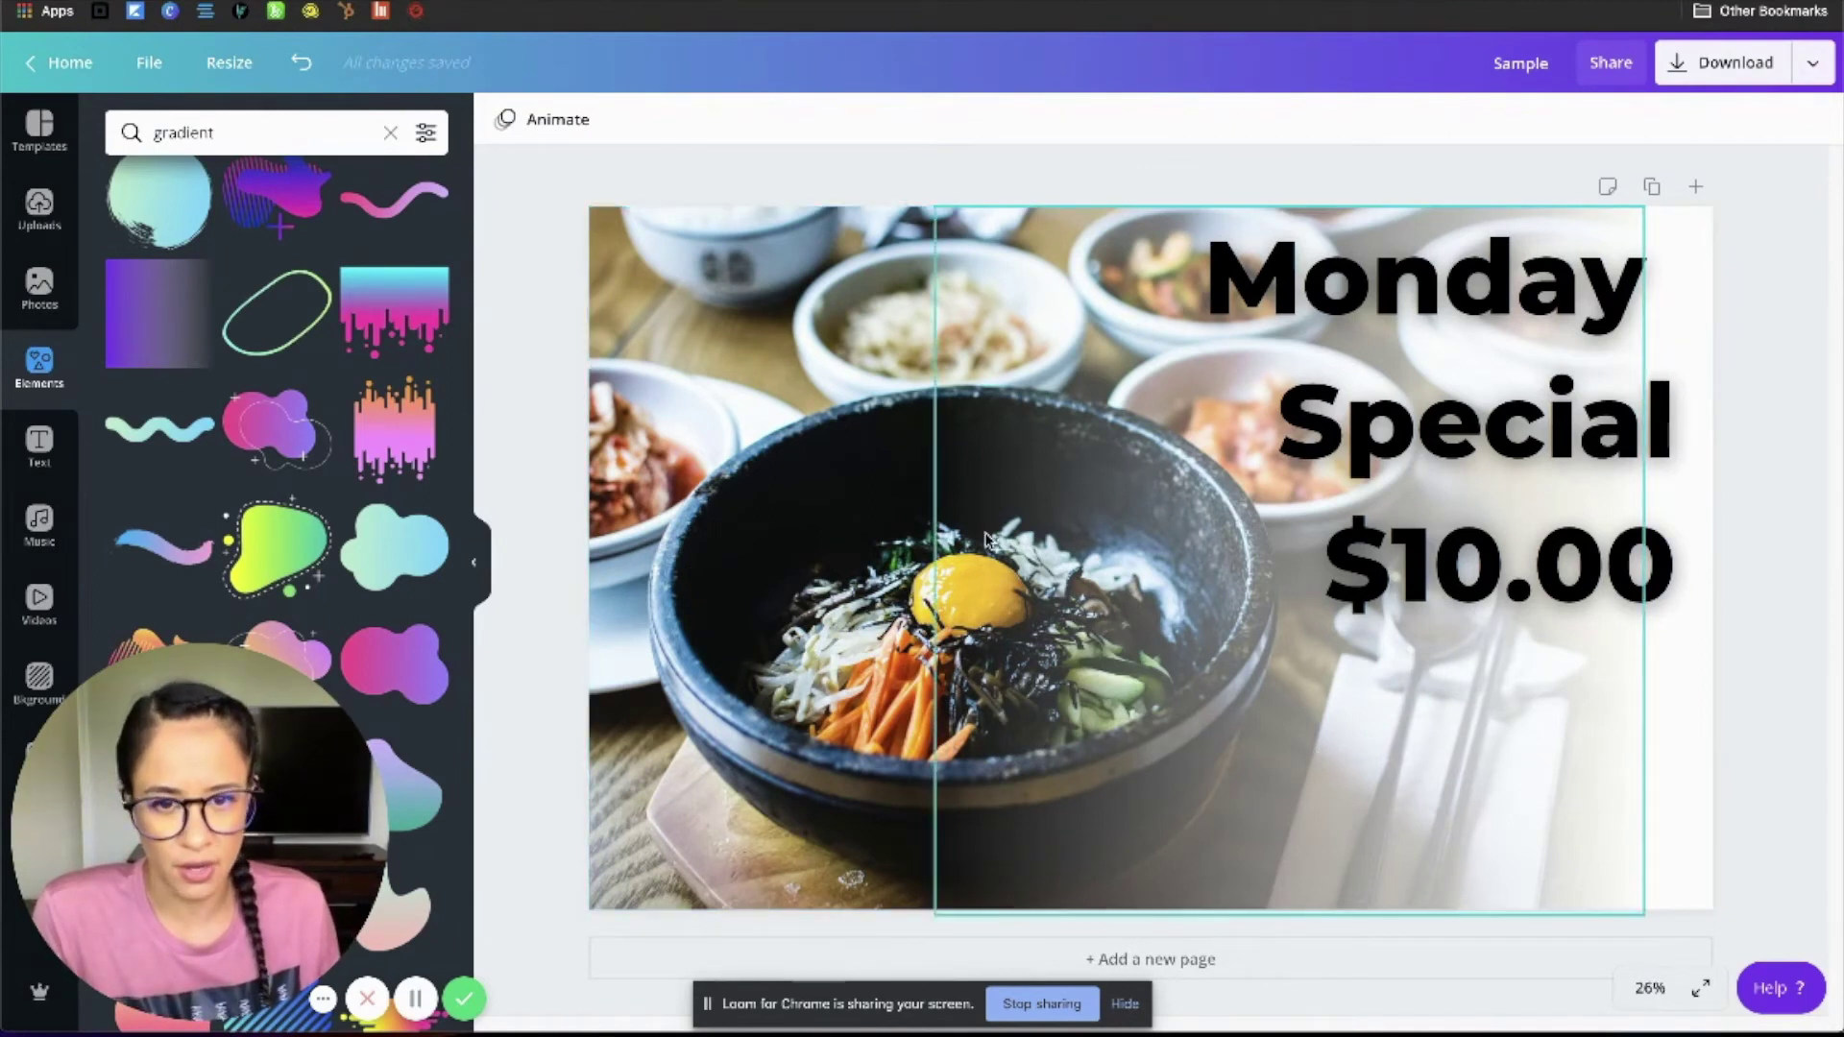
Step: Shrink the gradient behind the heading and duplicate it, placing the copy below the heading
left_click(1018, 826)
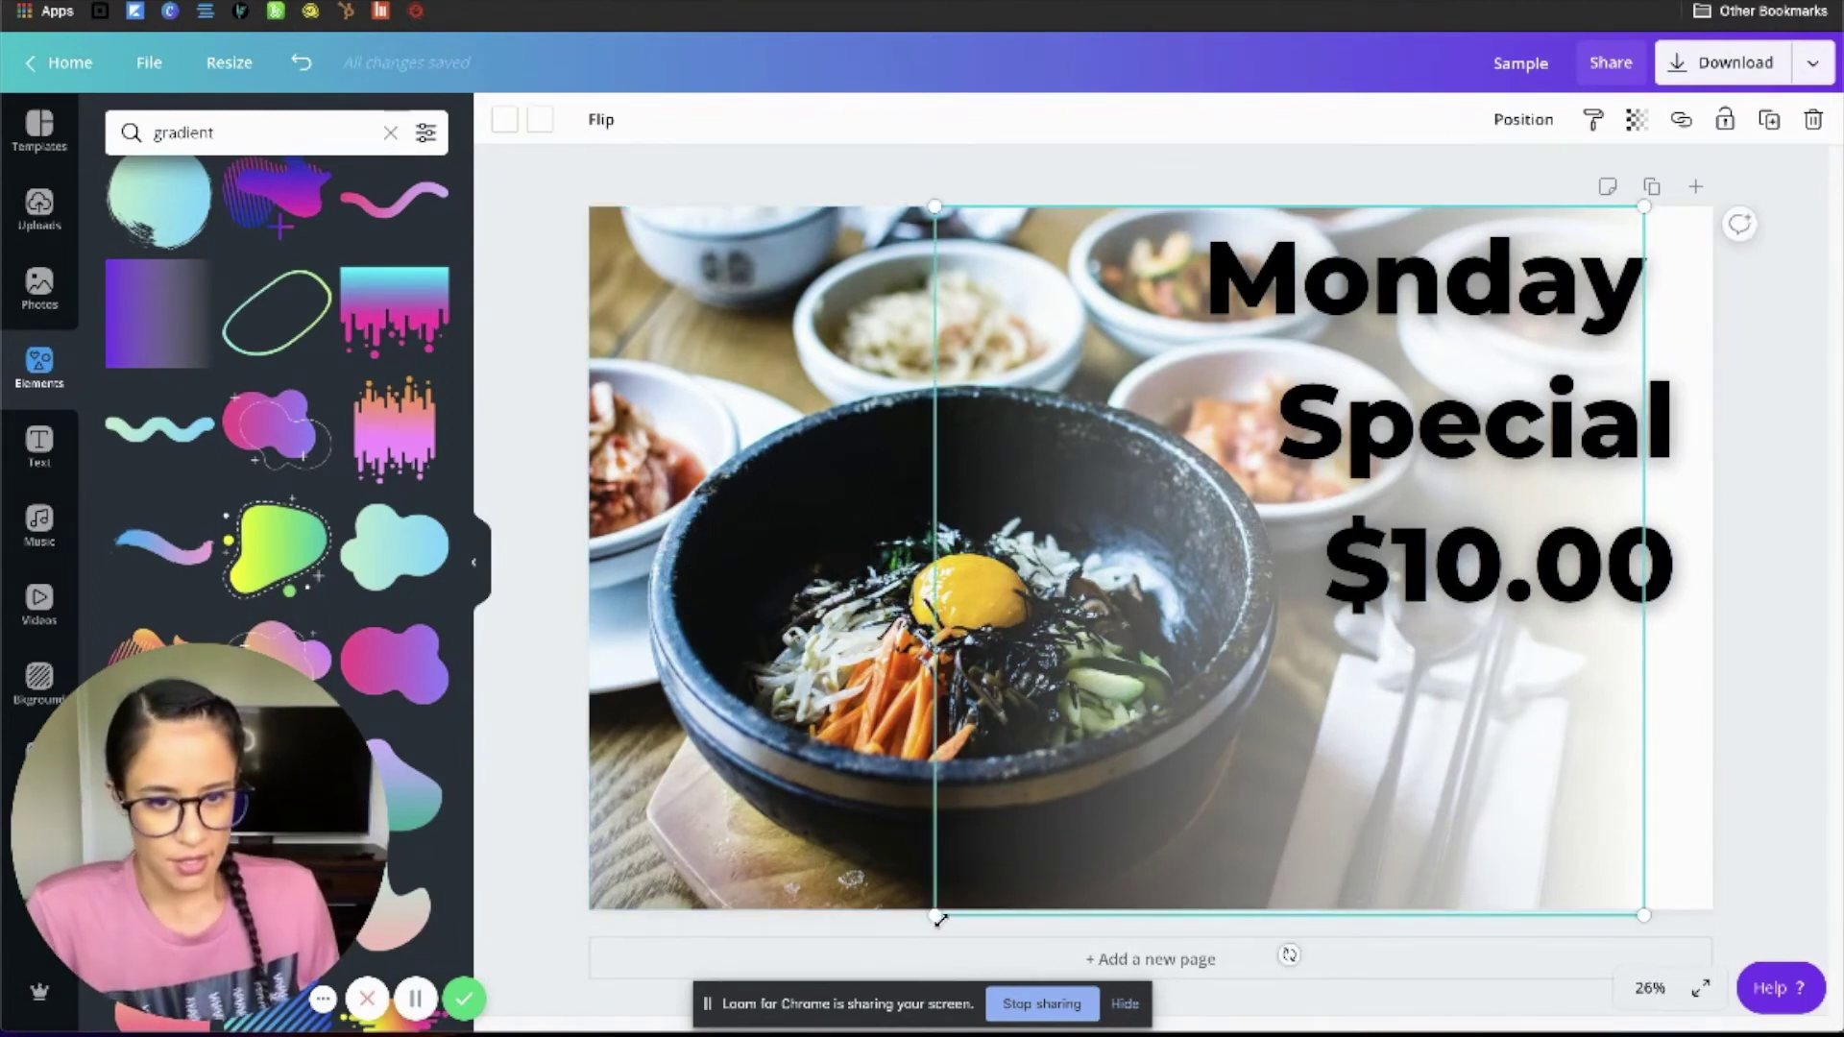
left_click_drag(979, 865, 1152, 531)
left_click_drag(1511, 597, 1512, 595)
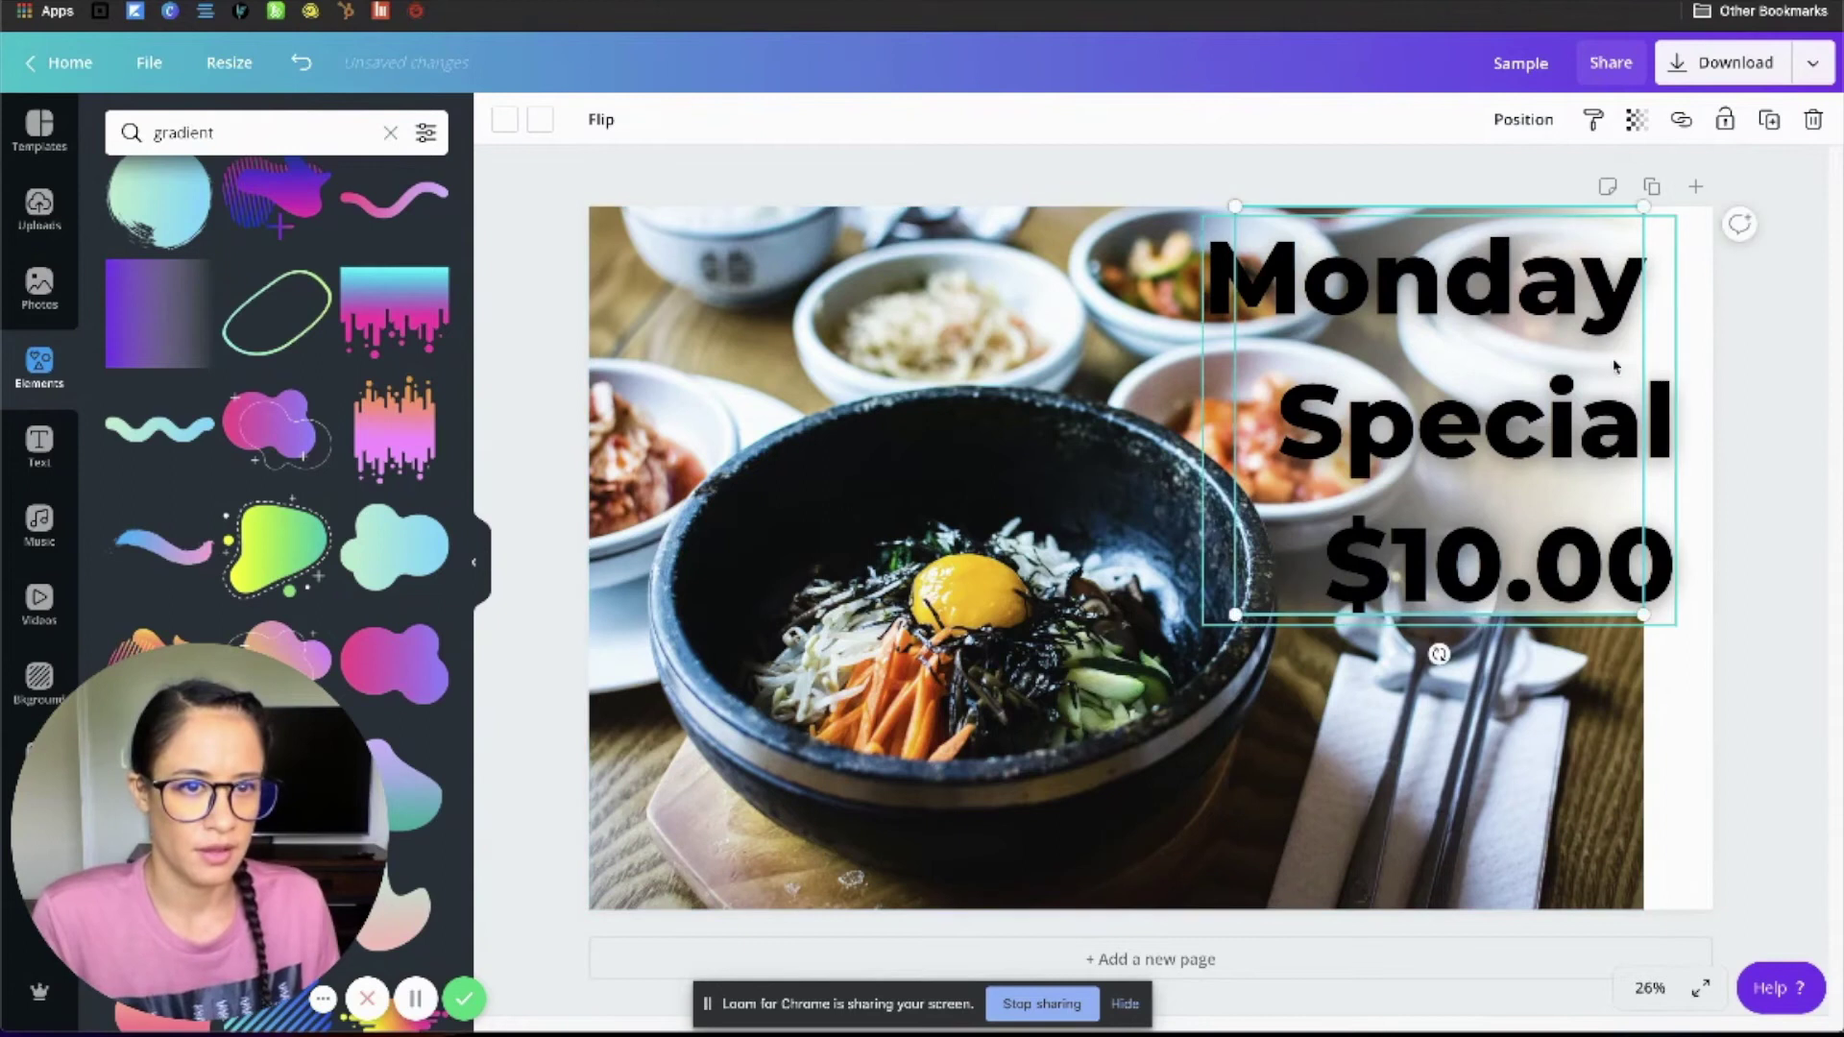
left_click(1770, 121)
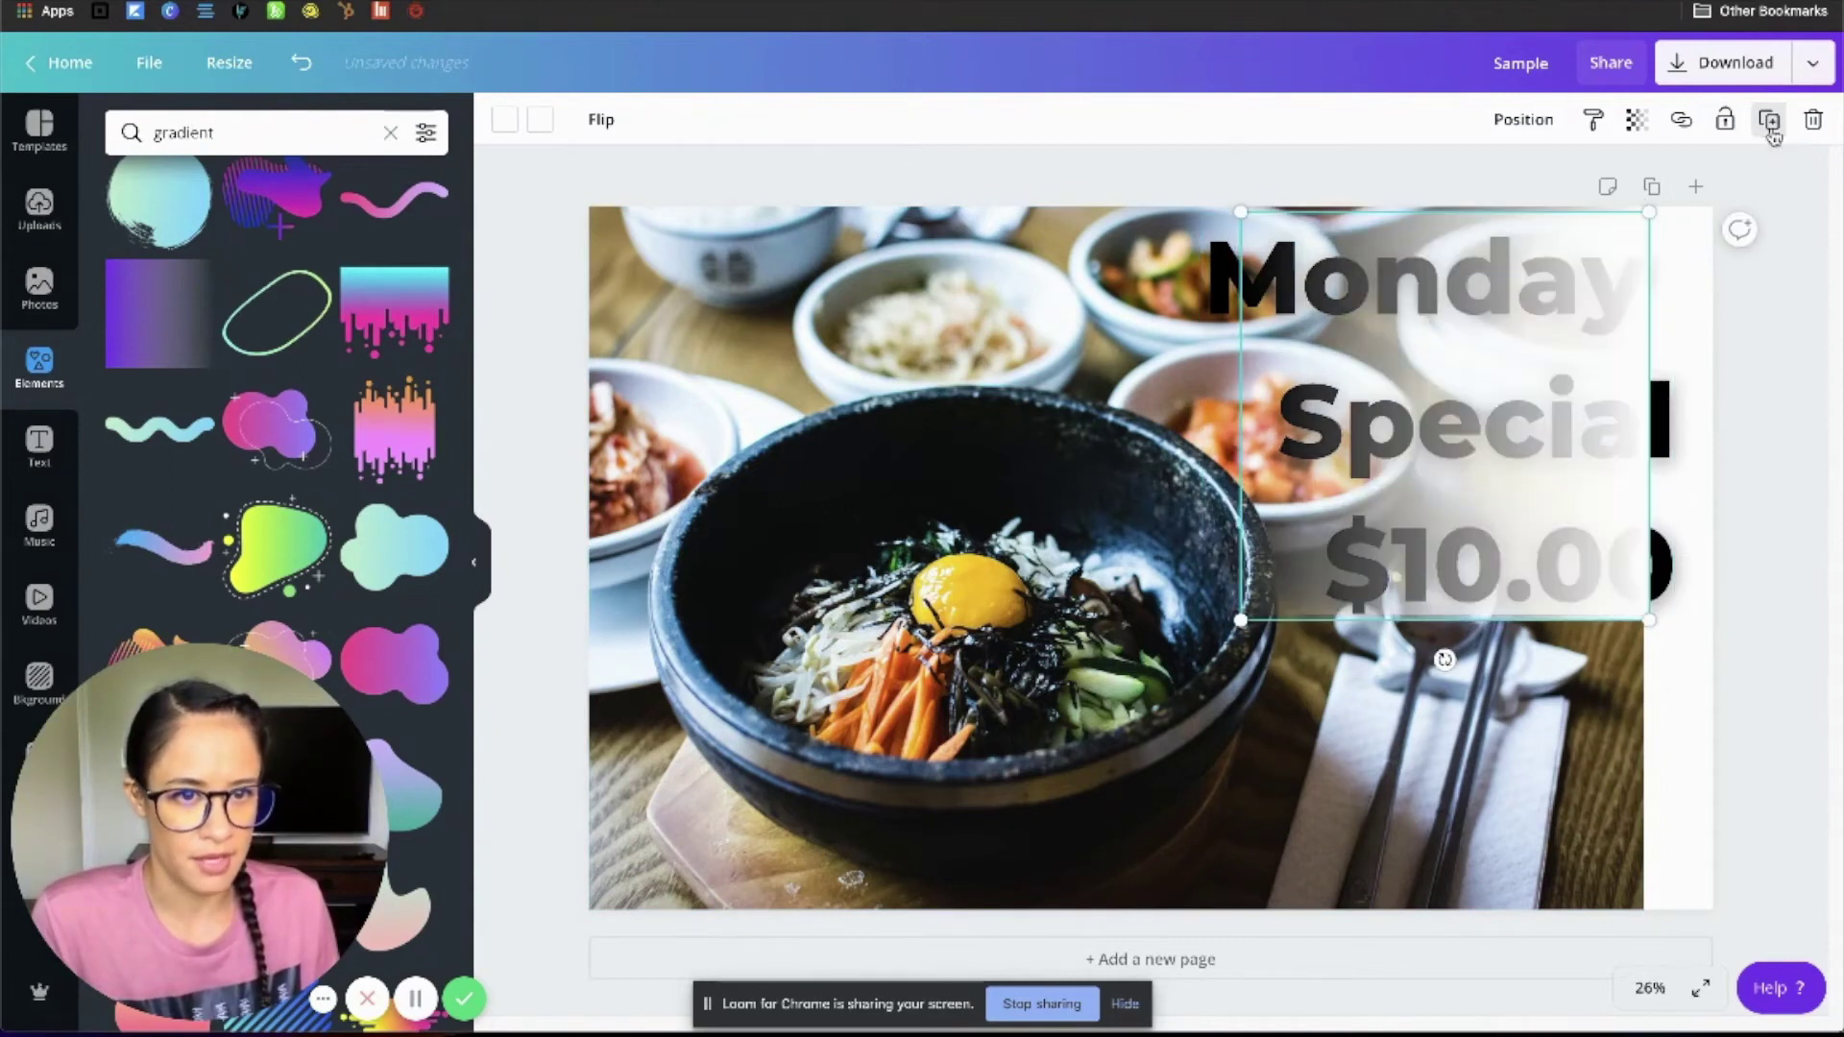
left_click_drag(1569, 485, 1569, 813)
left_click(1783, 874)
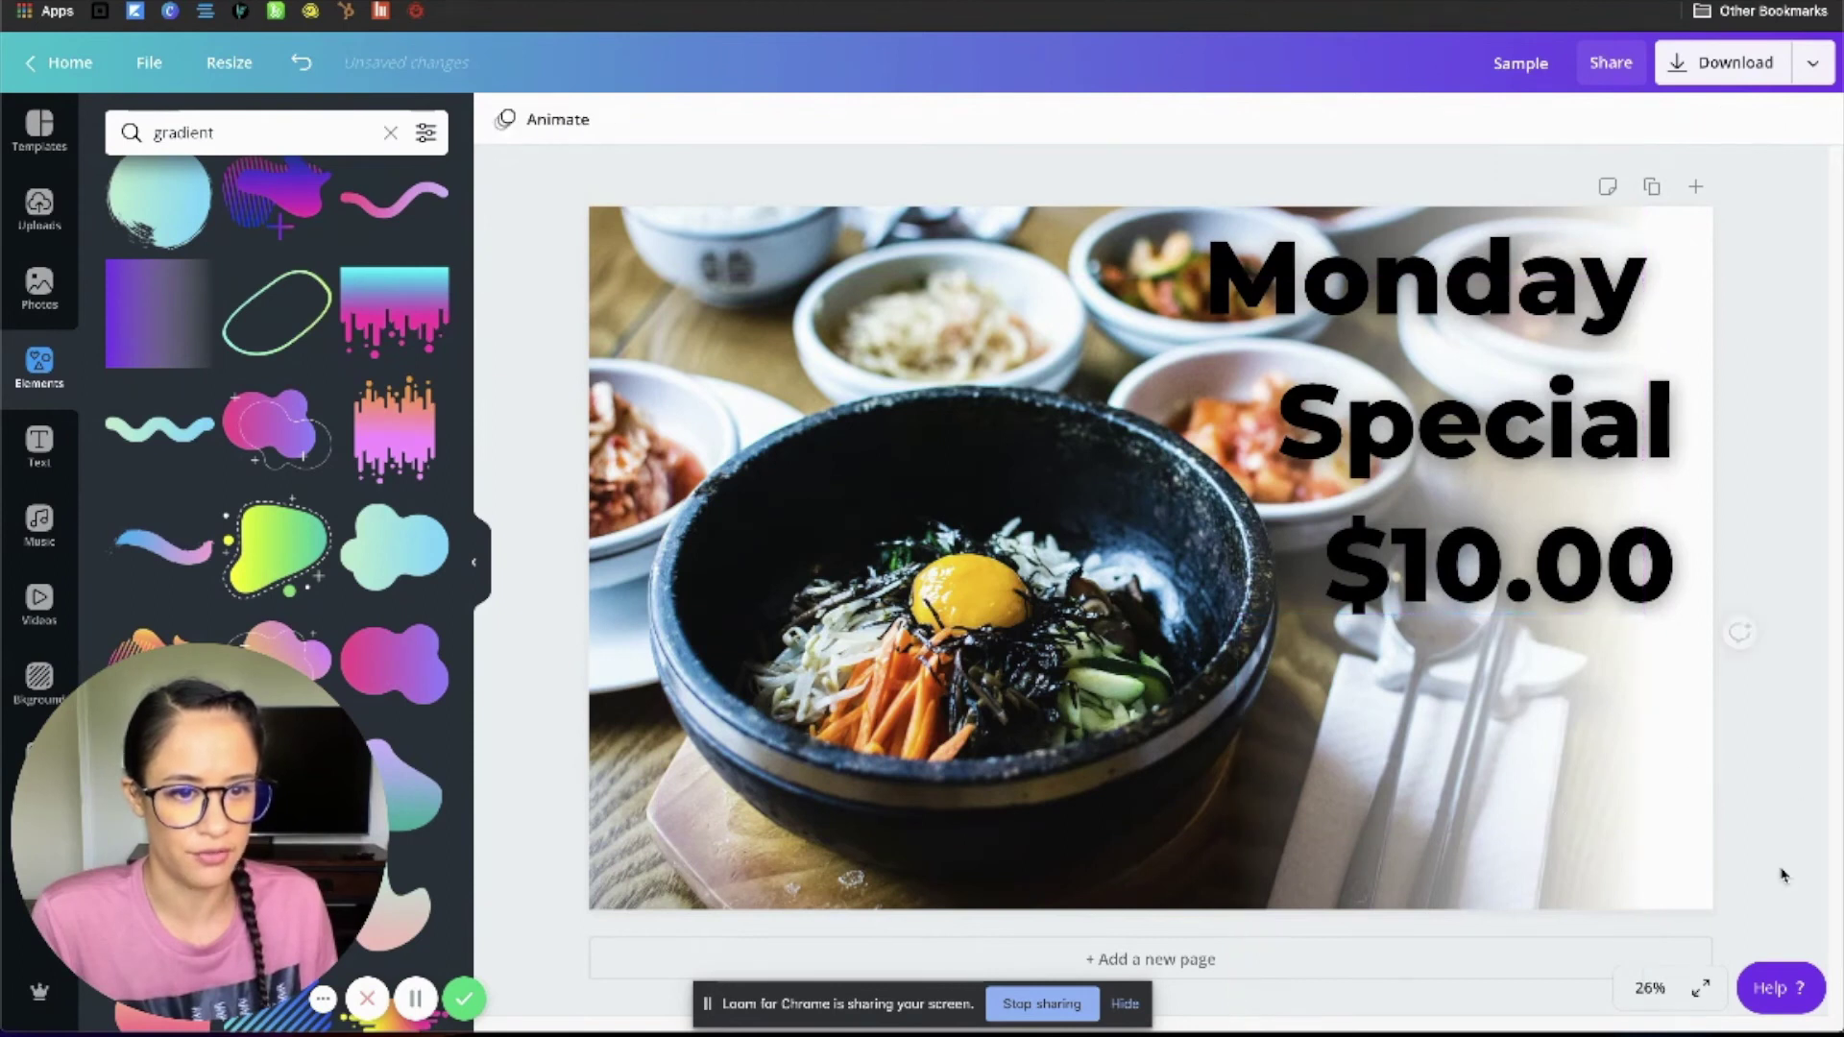
Step: Lower and enlarge the gradient copy to cover the brown strip in the bottom-right corner
left_click(1597, 739)
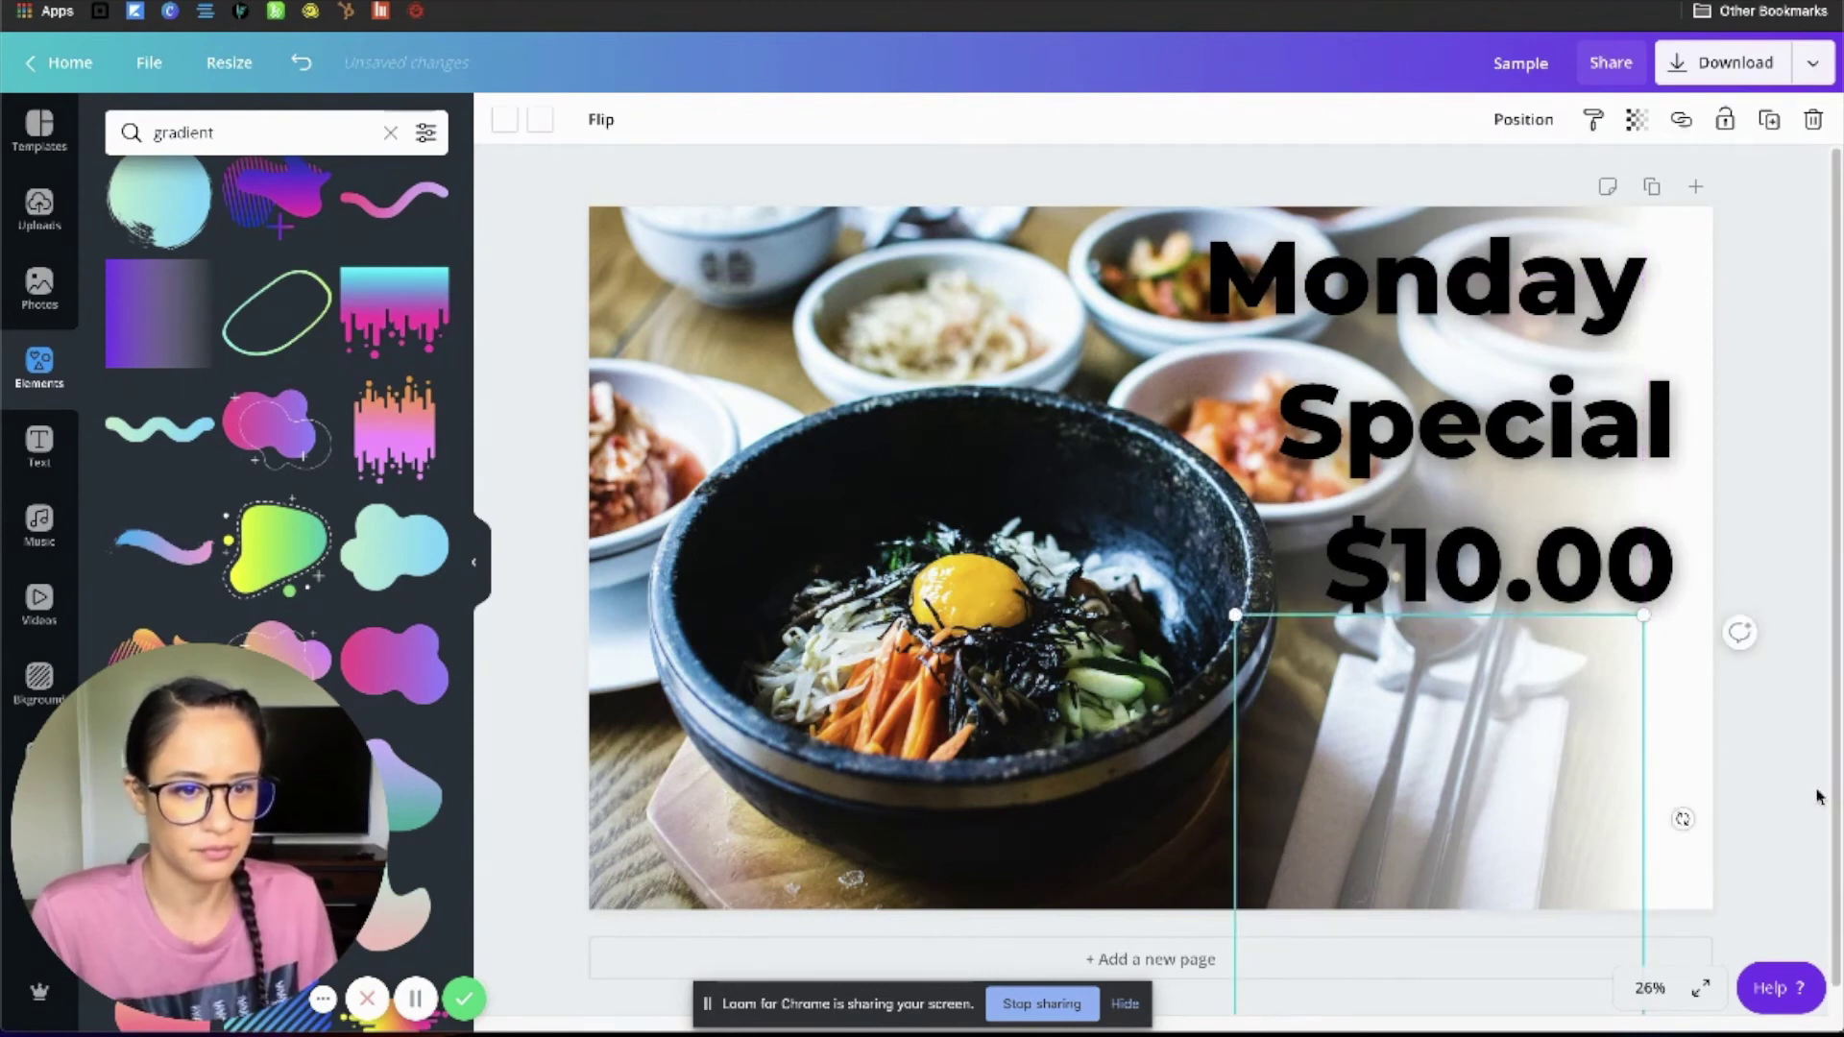
left_click_drag(1429, 629, 1423, 656)
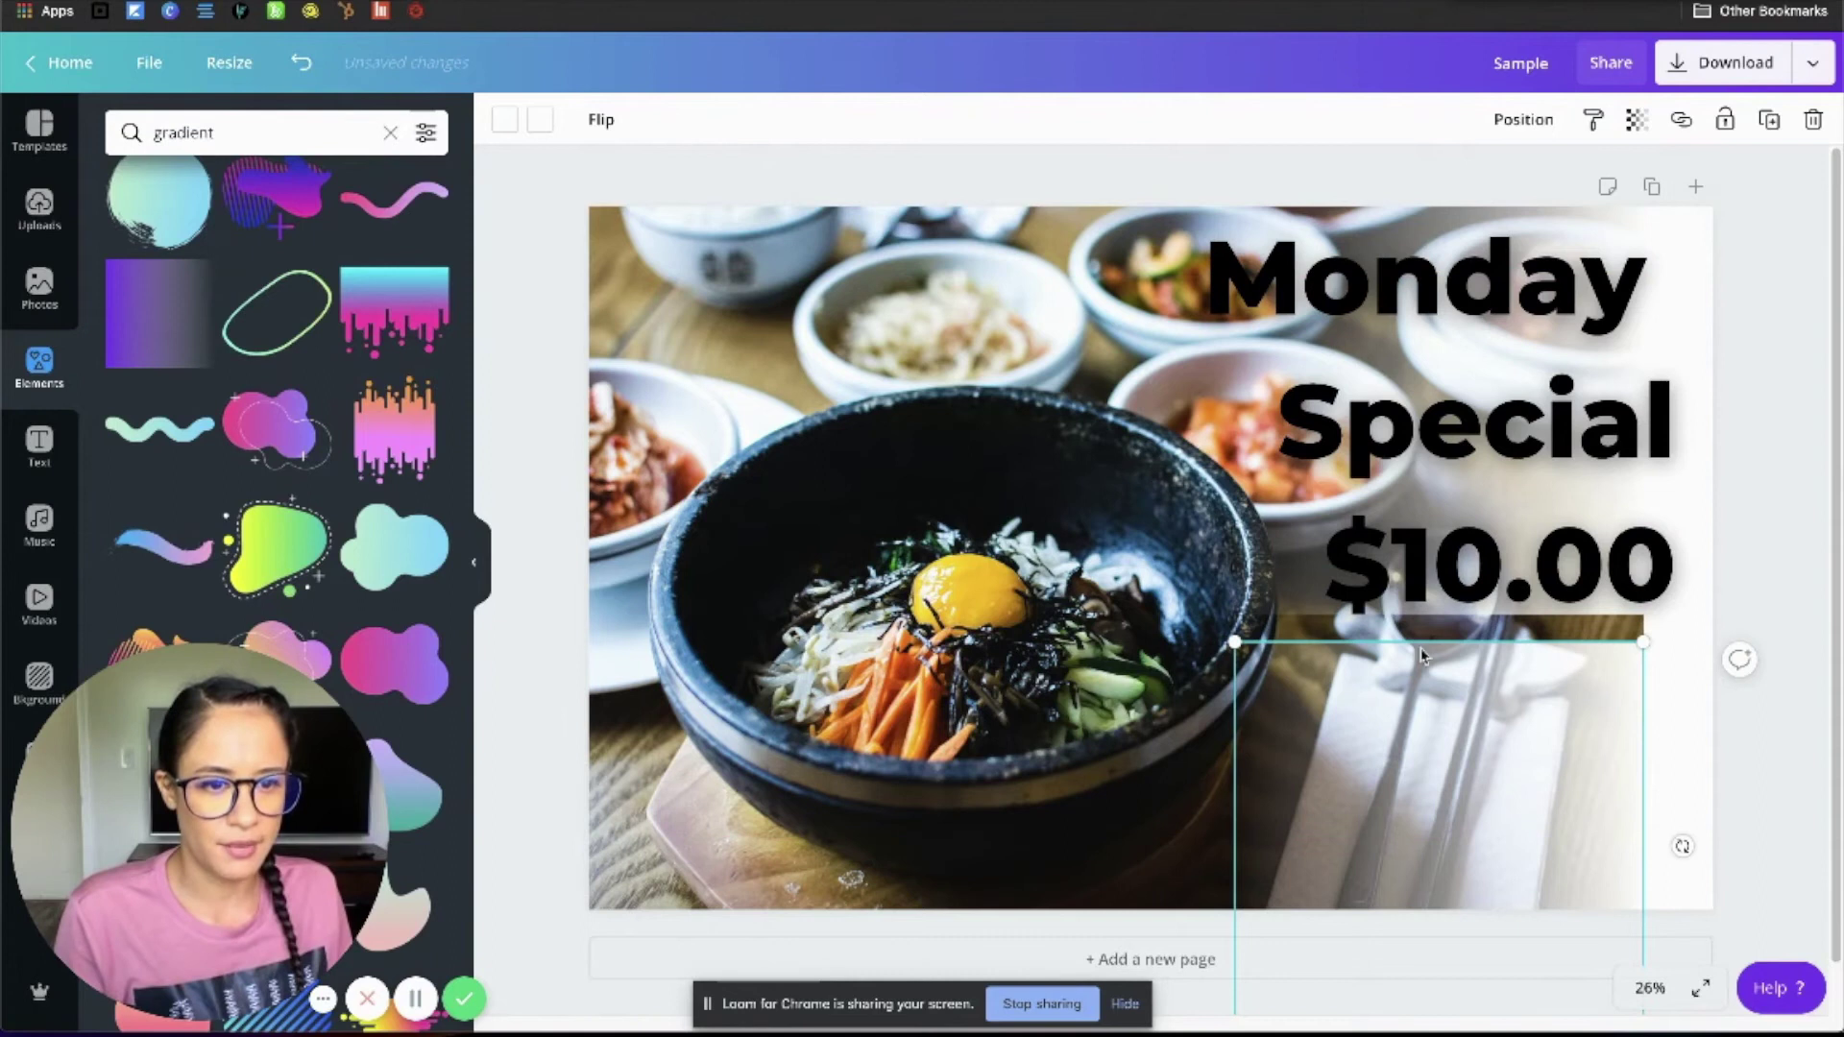
left_click_drag(1202, 625, 1199, 605)
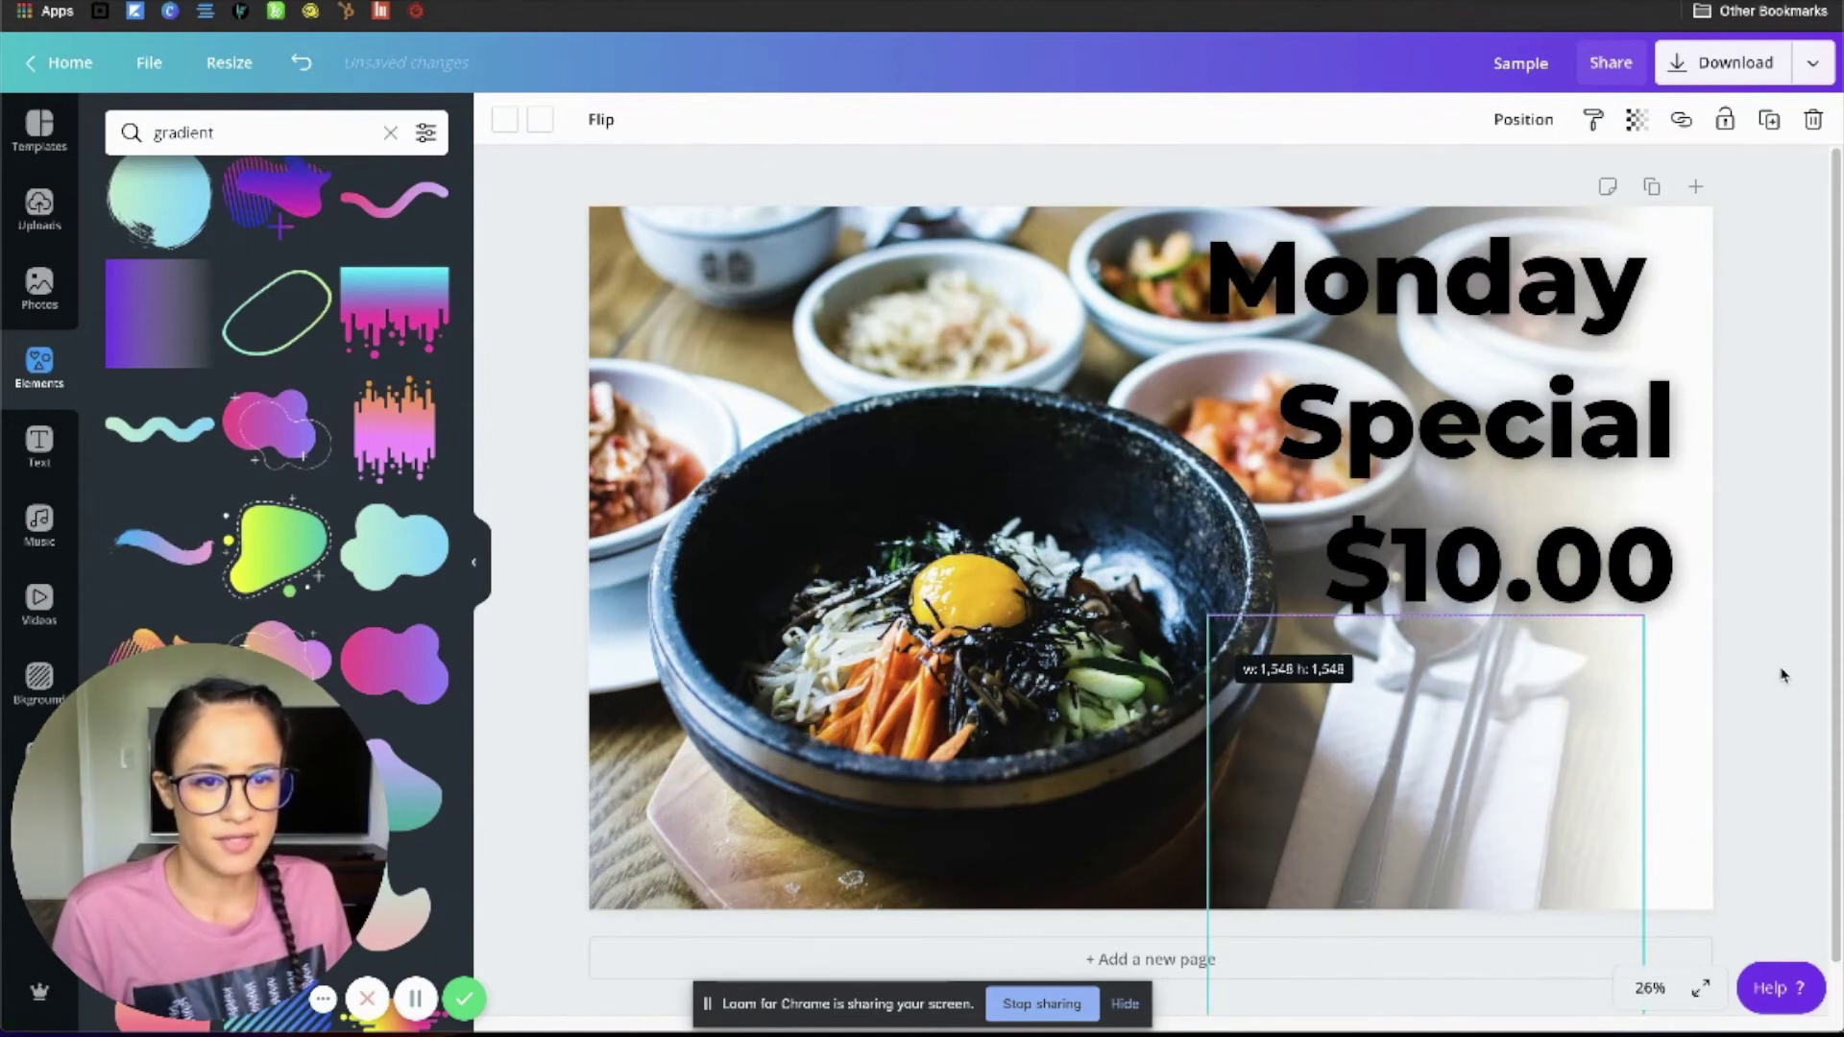
left_click(1796, 811)
left_click(1597, 759)
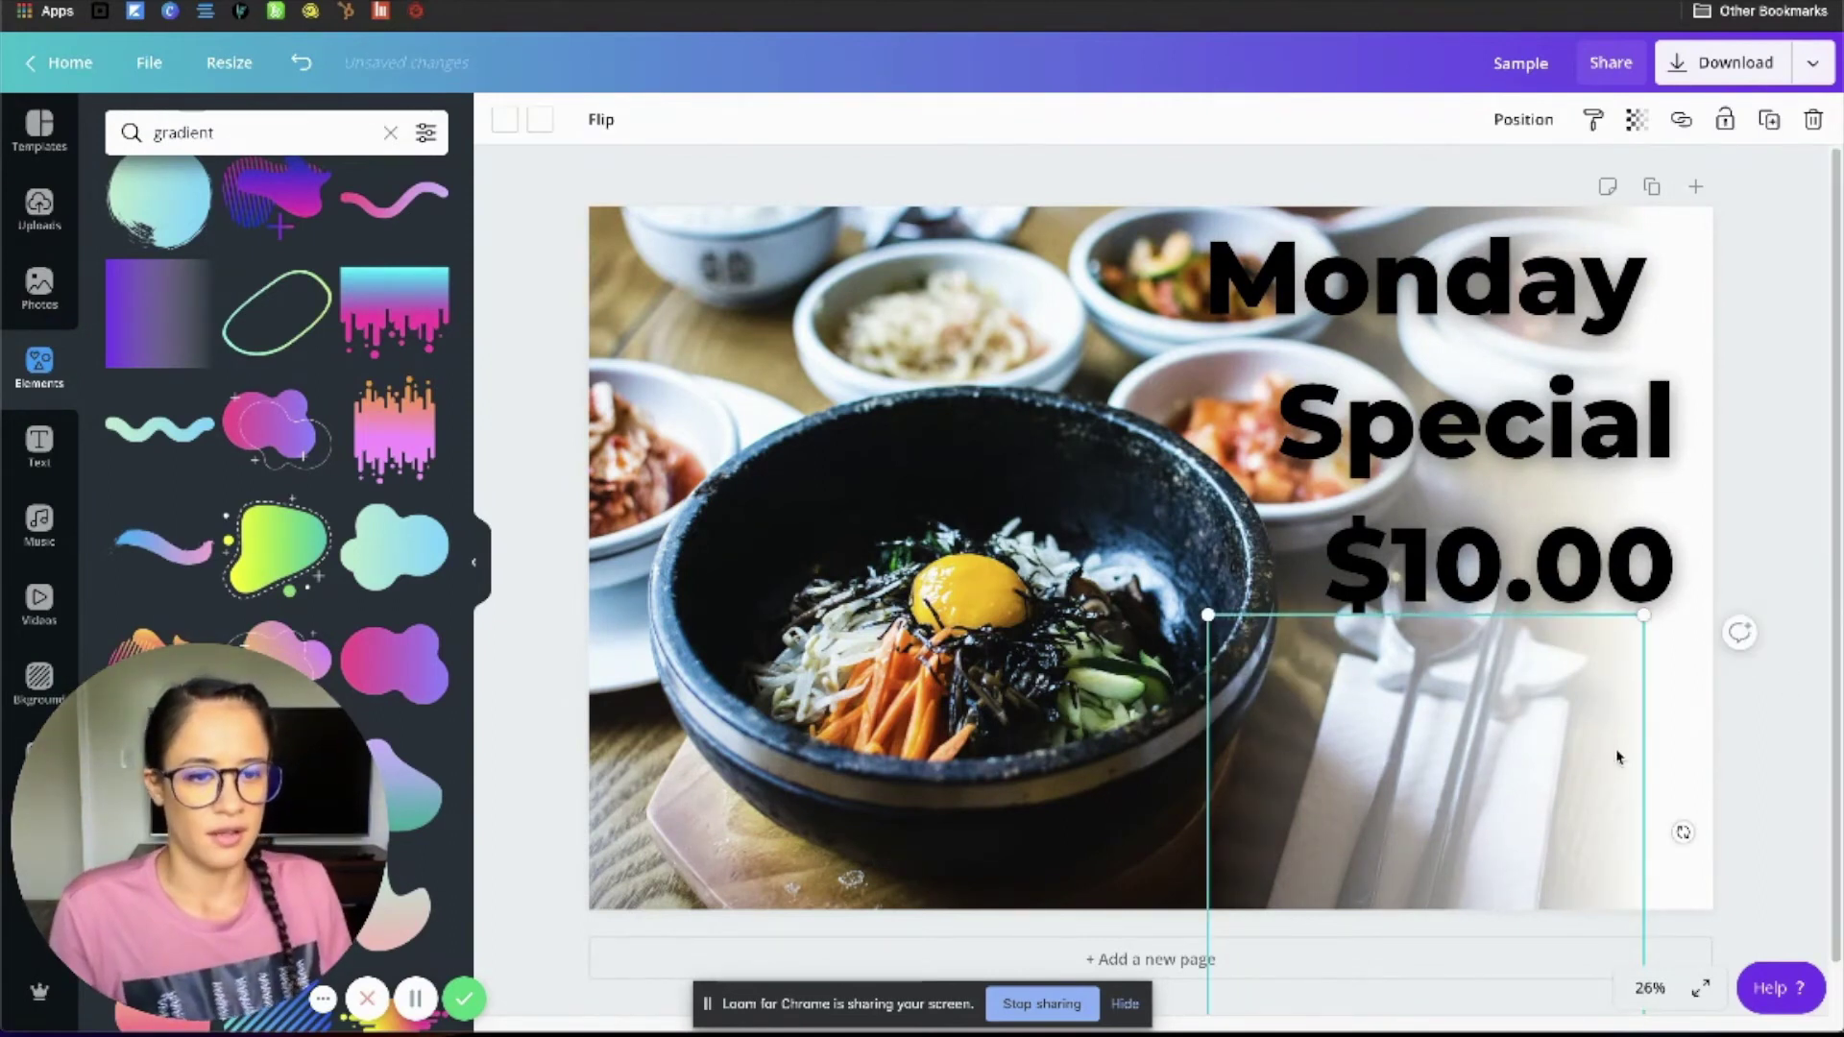
left_click(1820, 735)
left_click(1628, 757)
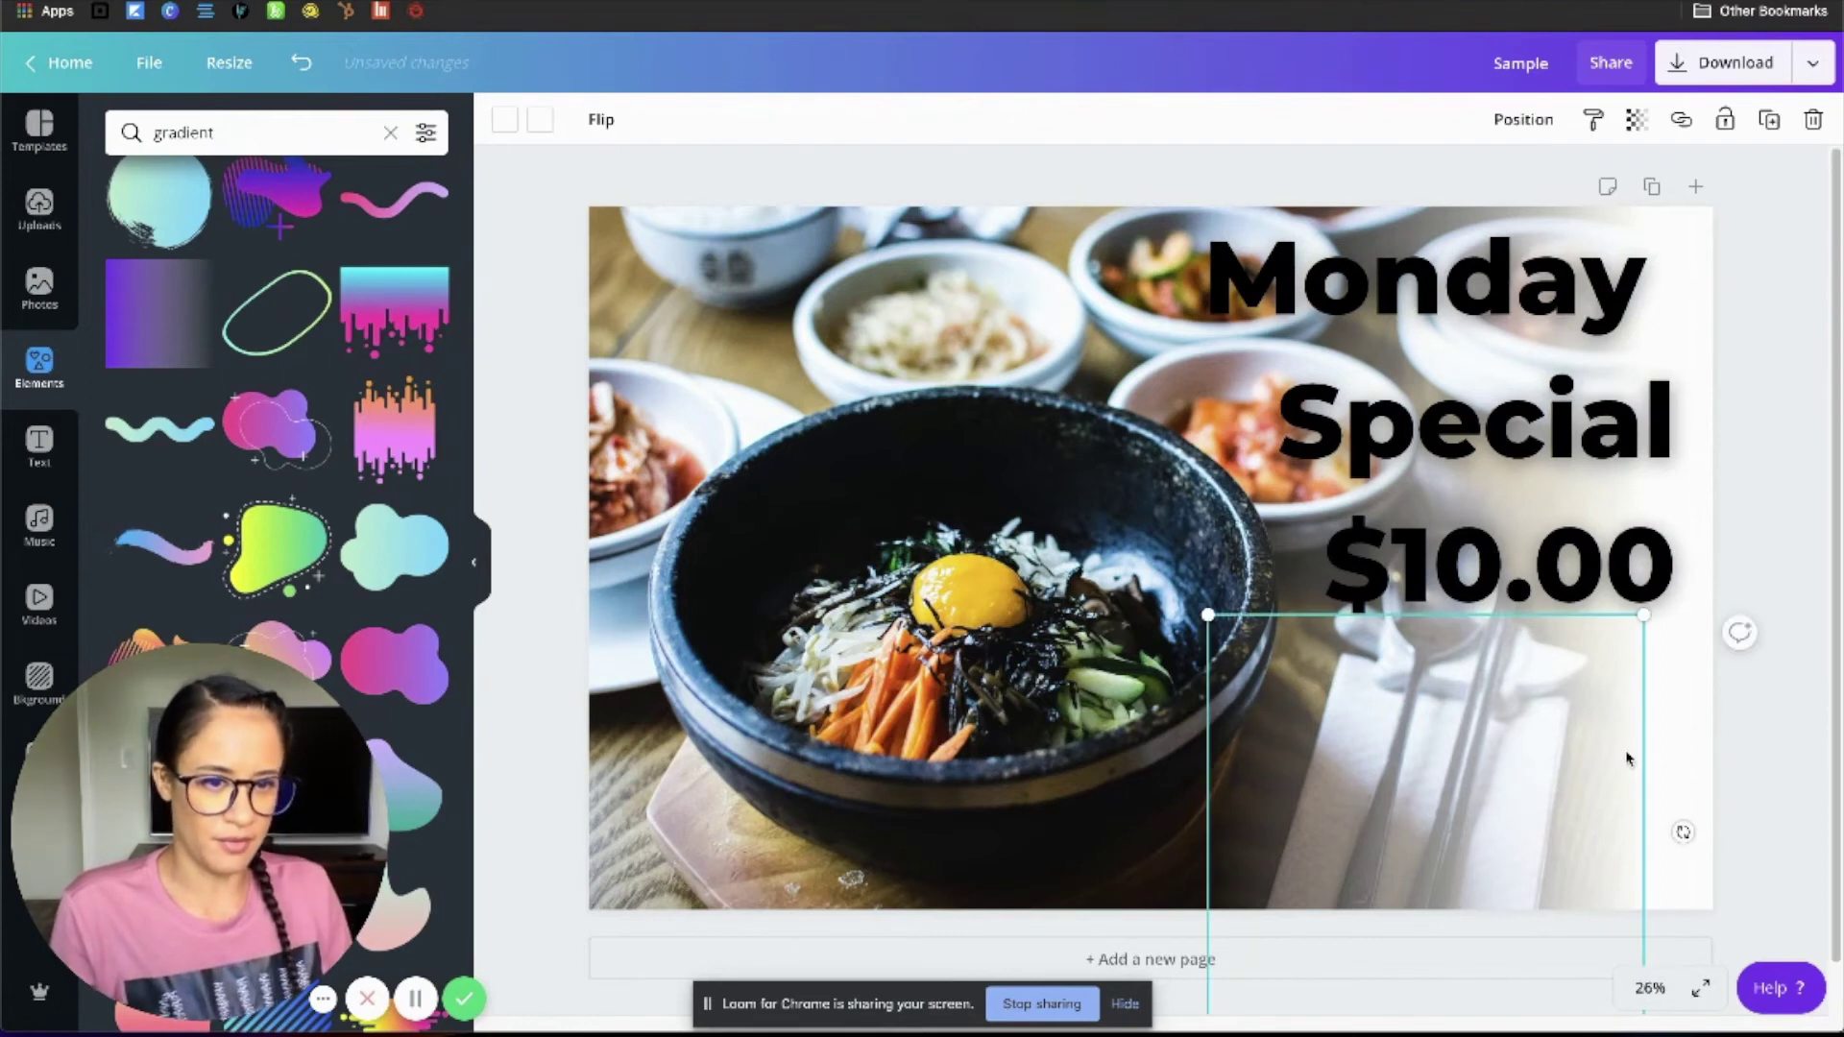
left_click(1751, 751)
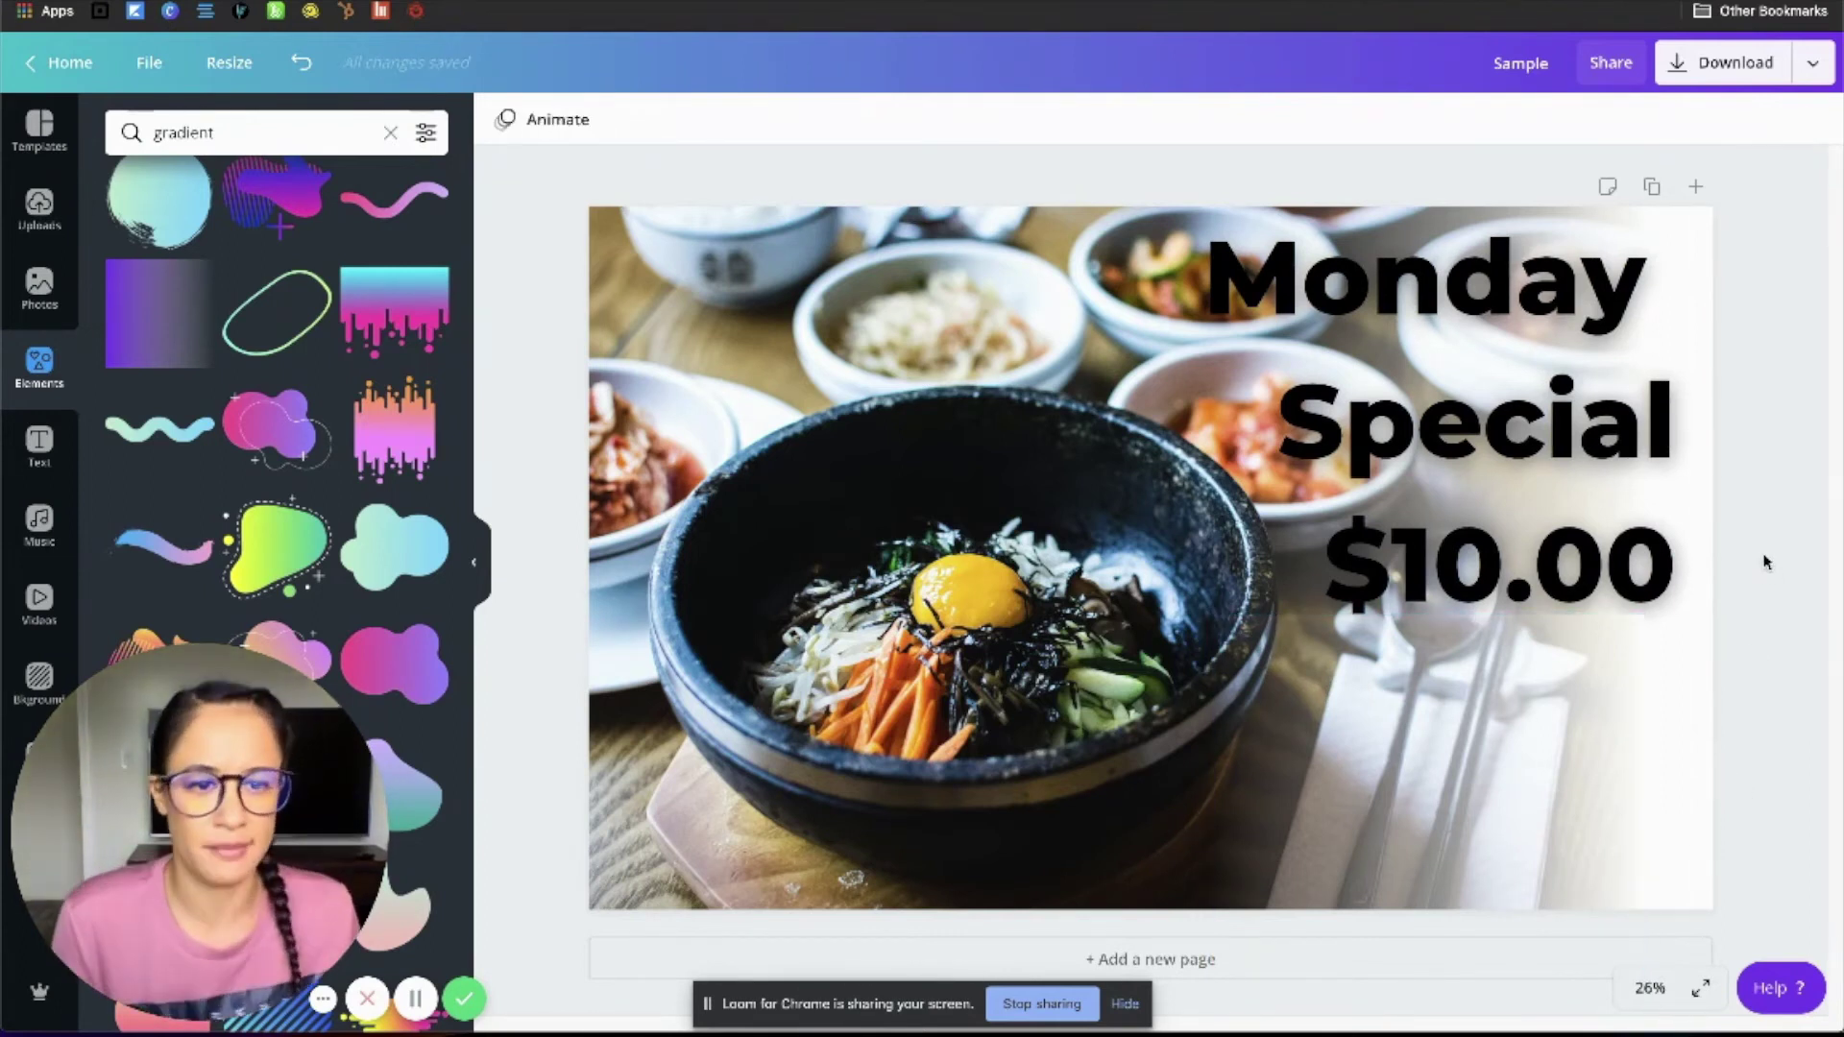
Step: Undo the heading size change and set the page background to black
key("ctrl+z")
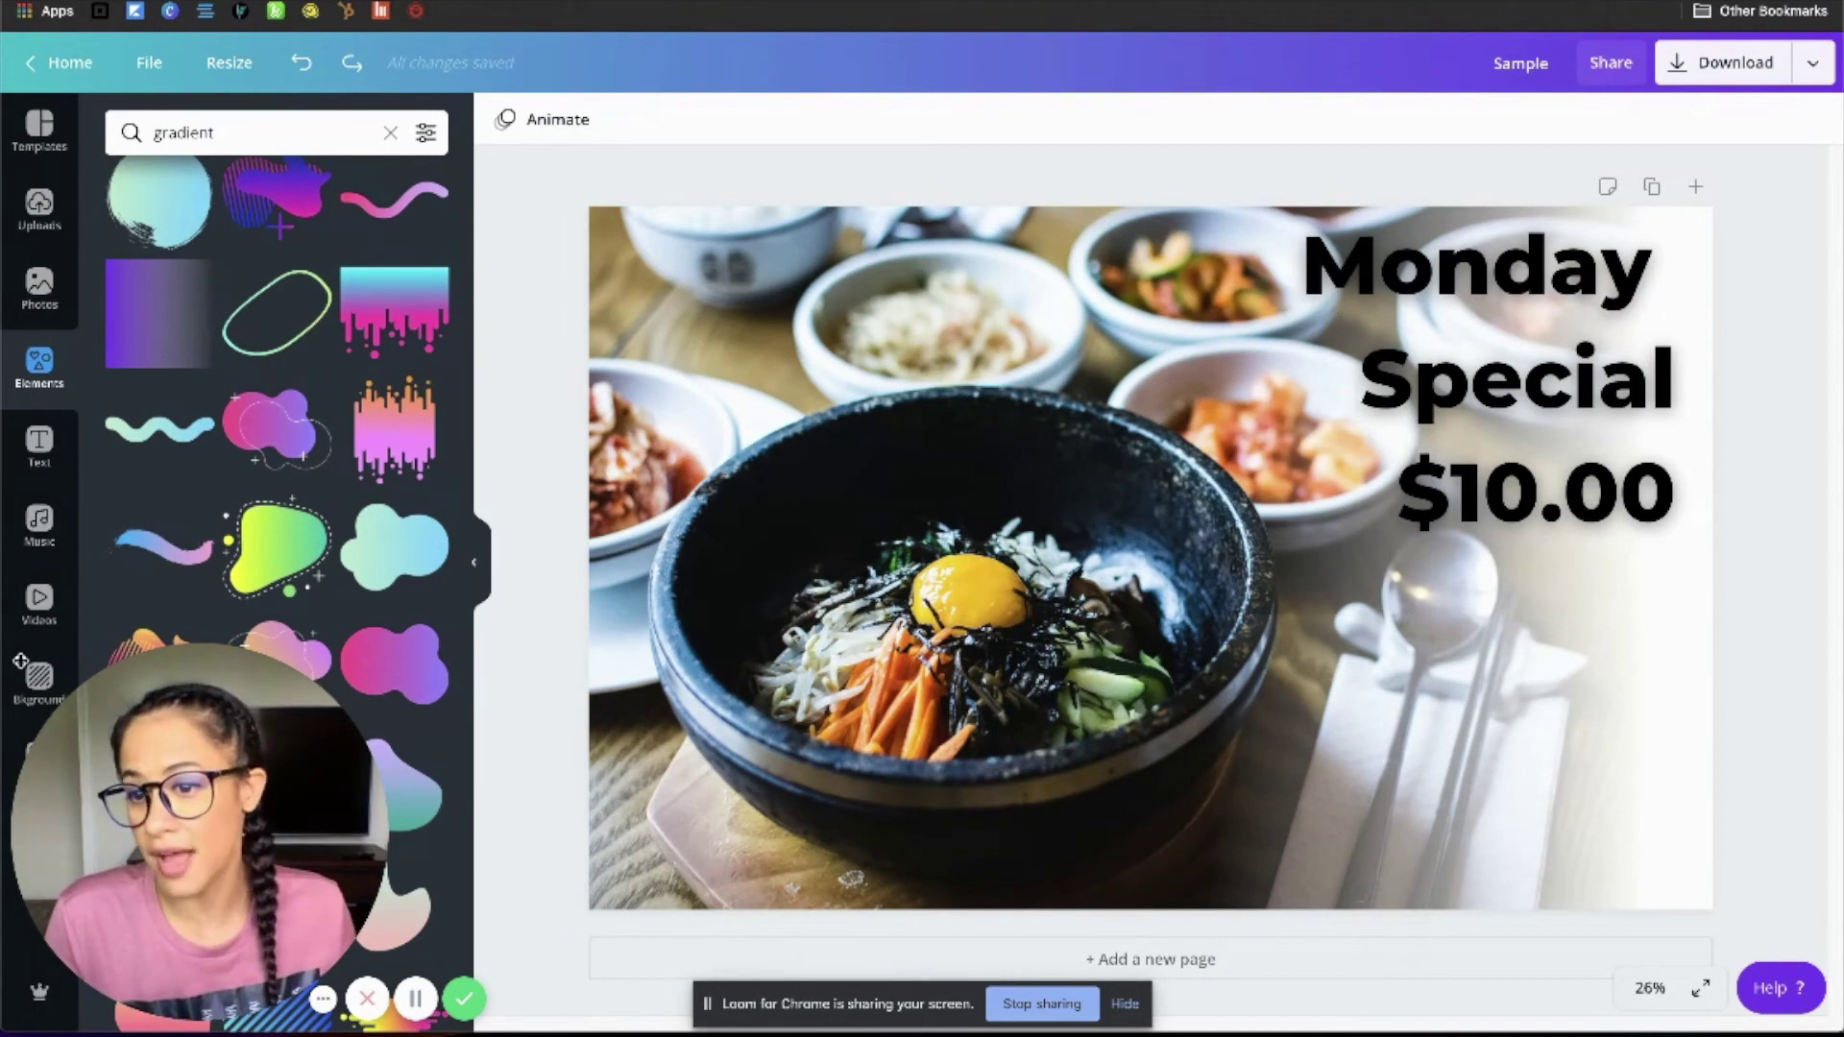
left_click(61, 693)
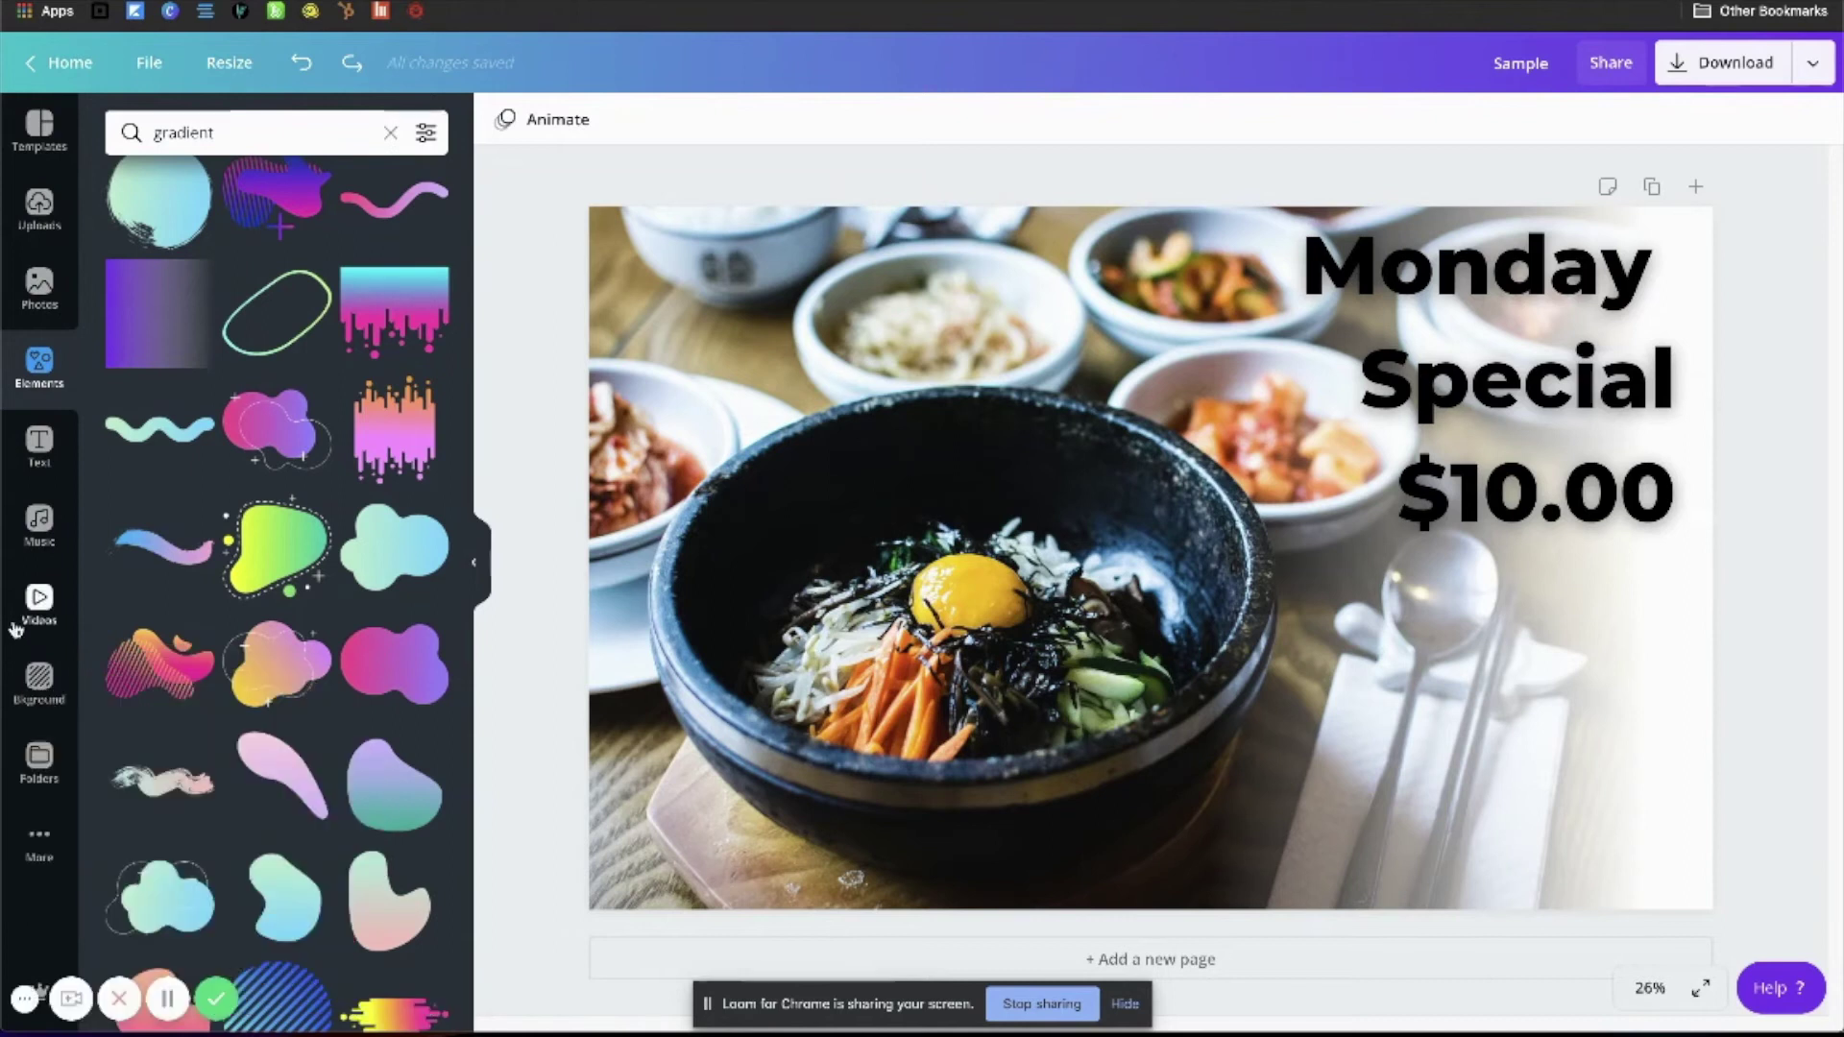
left_click(48, 693)
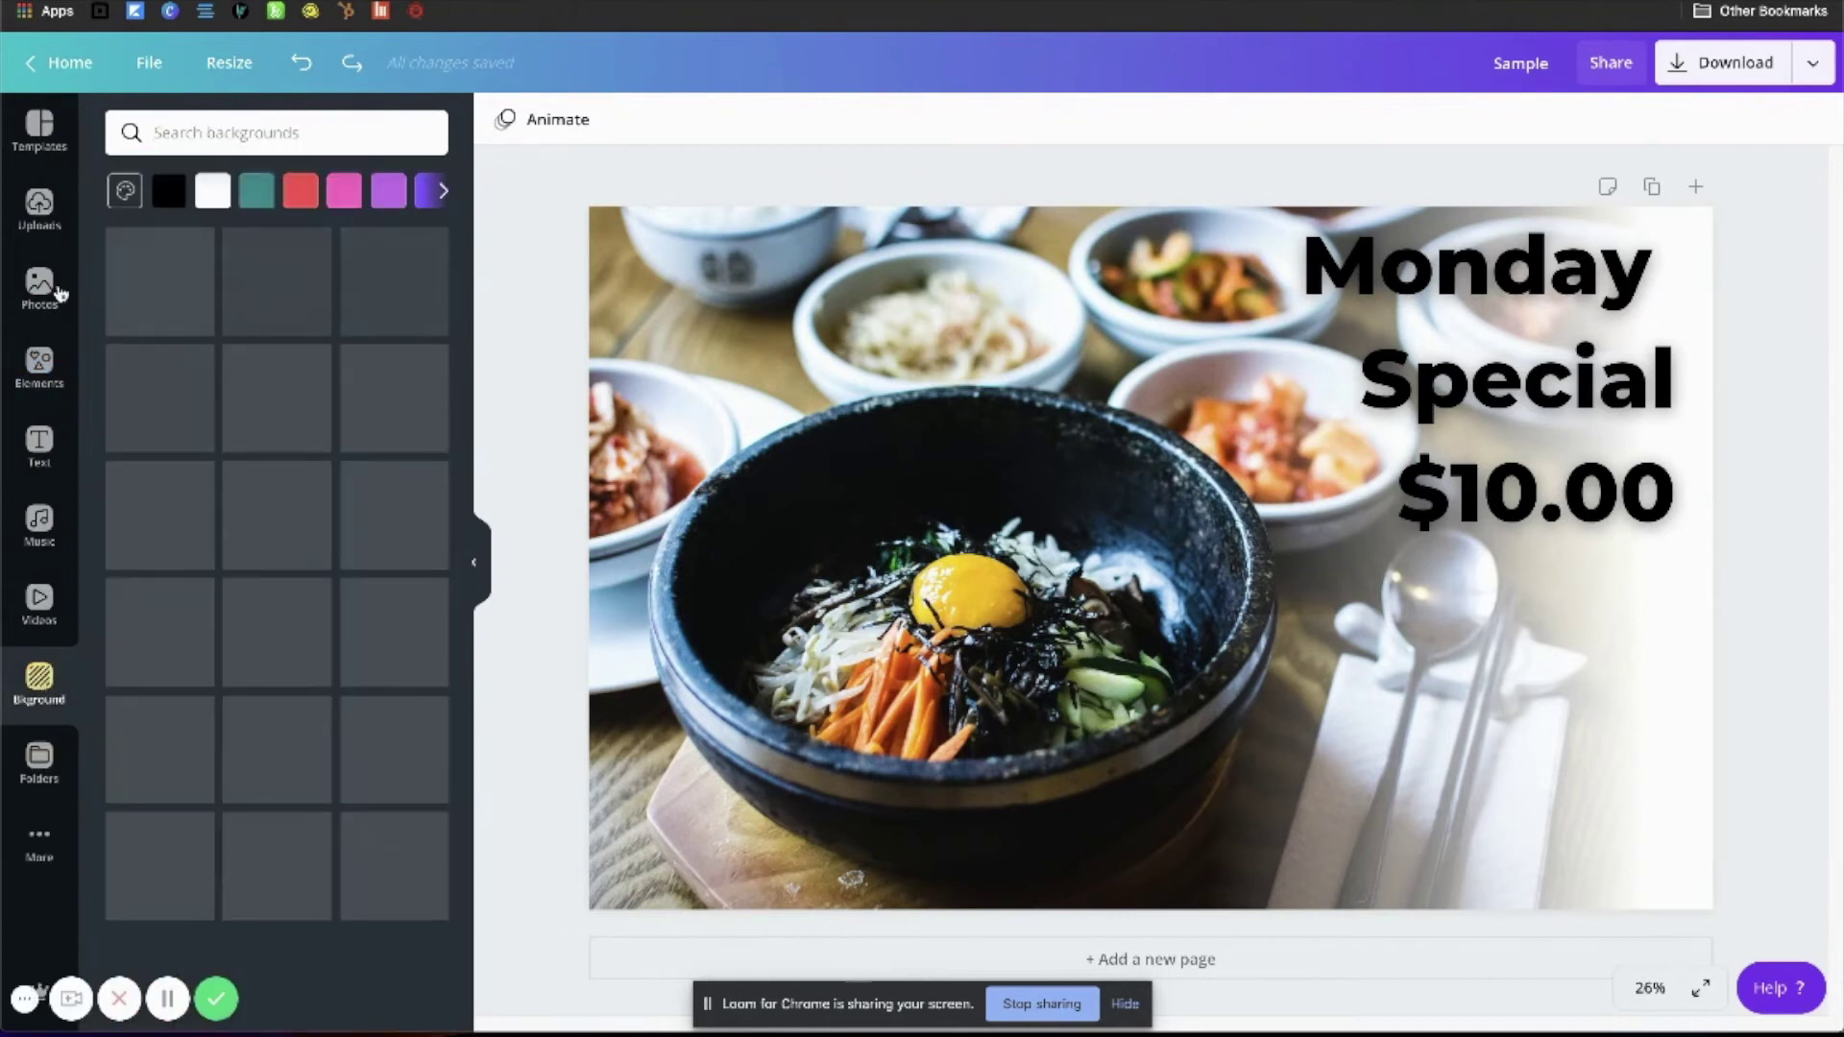
left_click(179, 191)
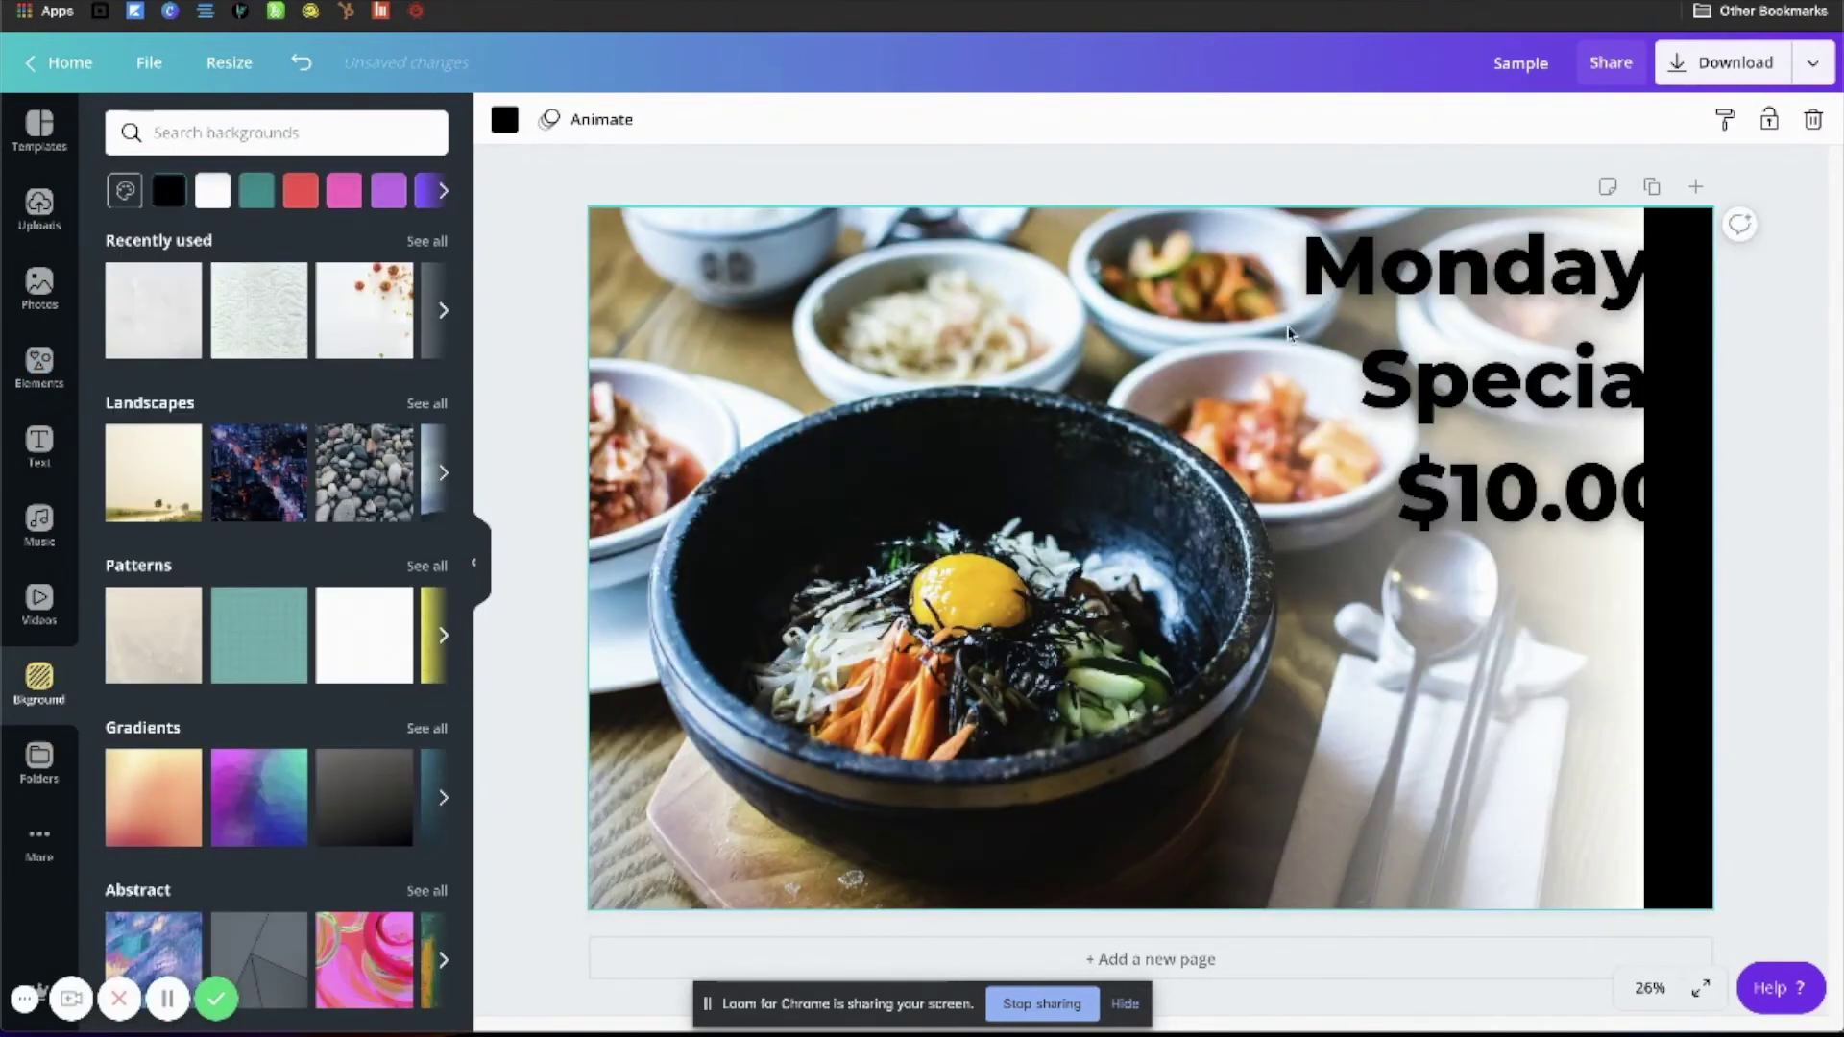
Step: Set both colours of the lower-right and top-right gradients to black
left_click(1500, 743)
left_click(504, 119)
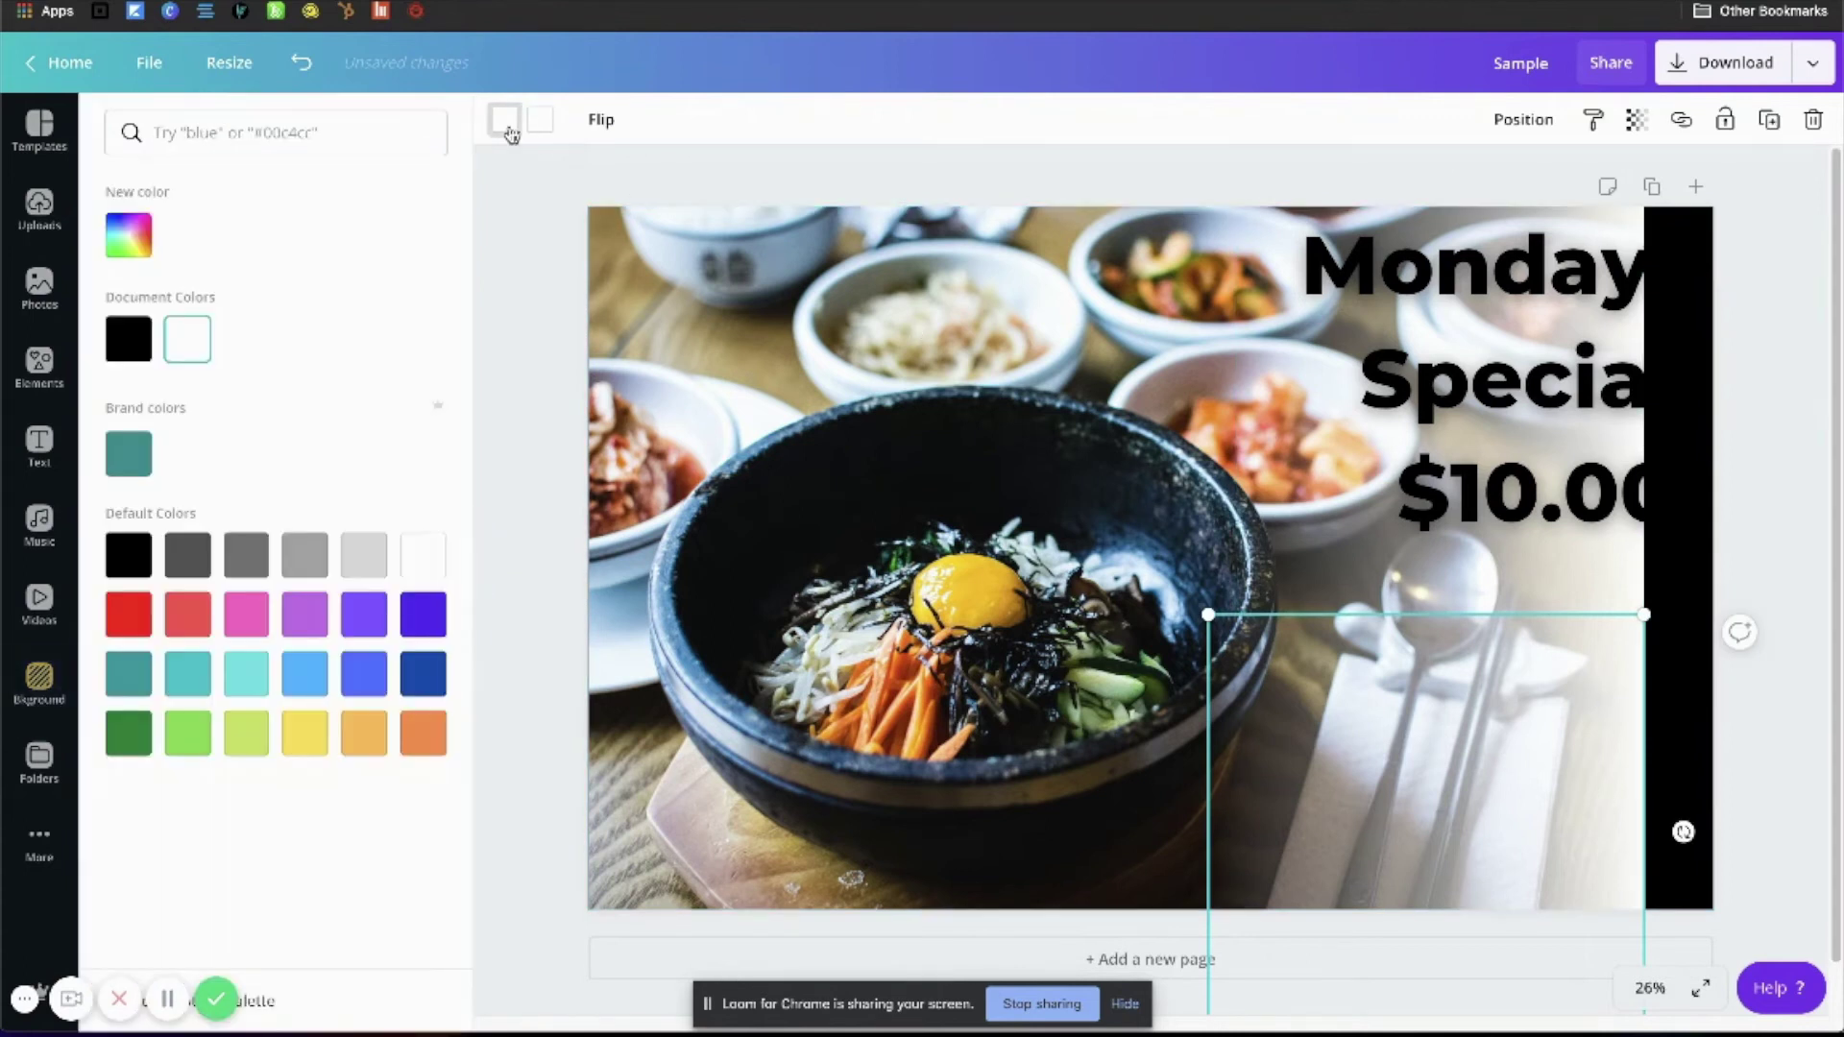
left_click(128, 339)
left_click(548, 127)
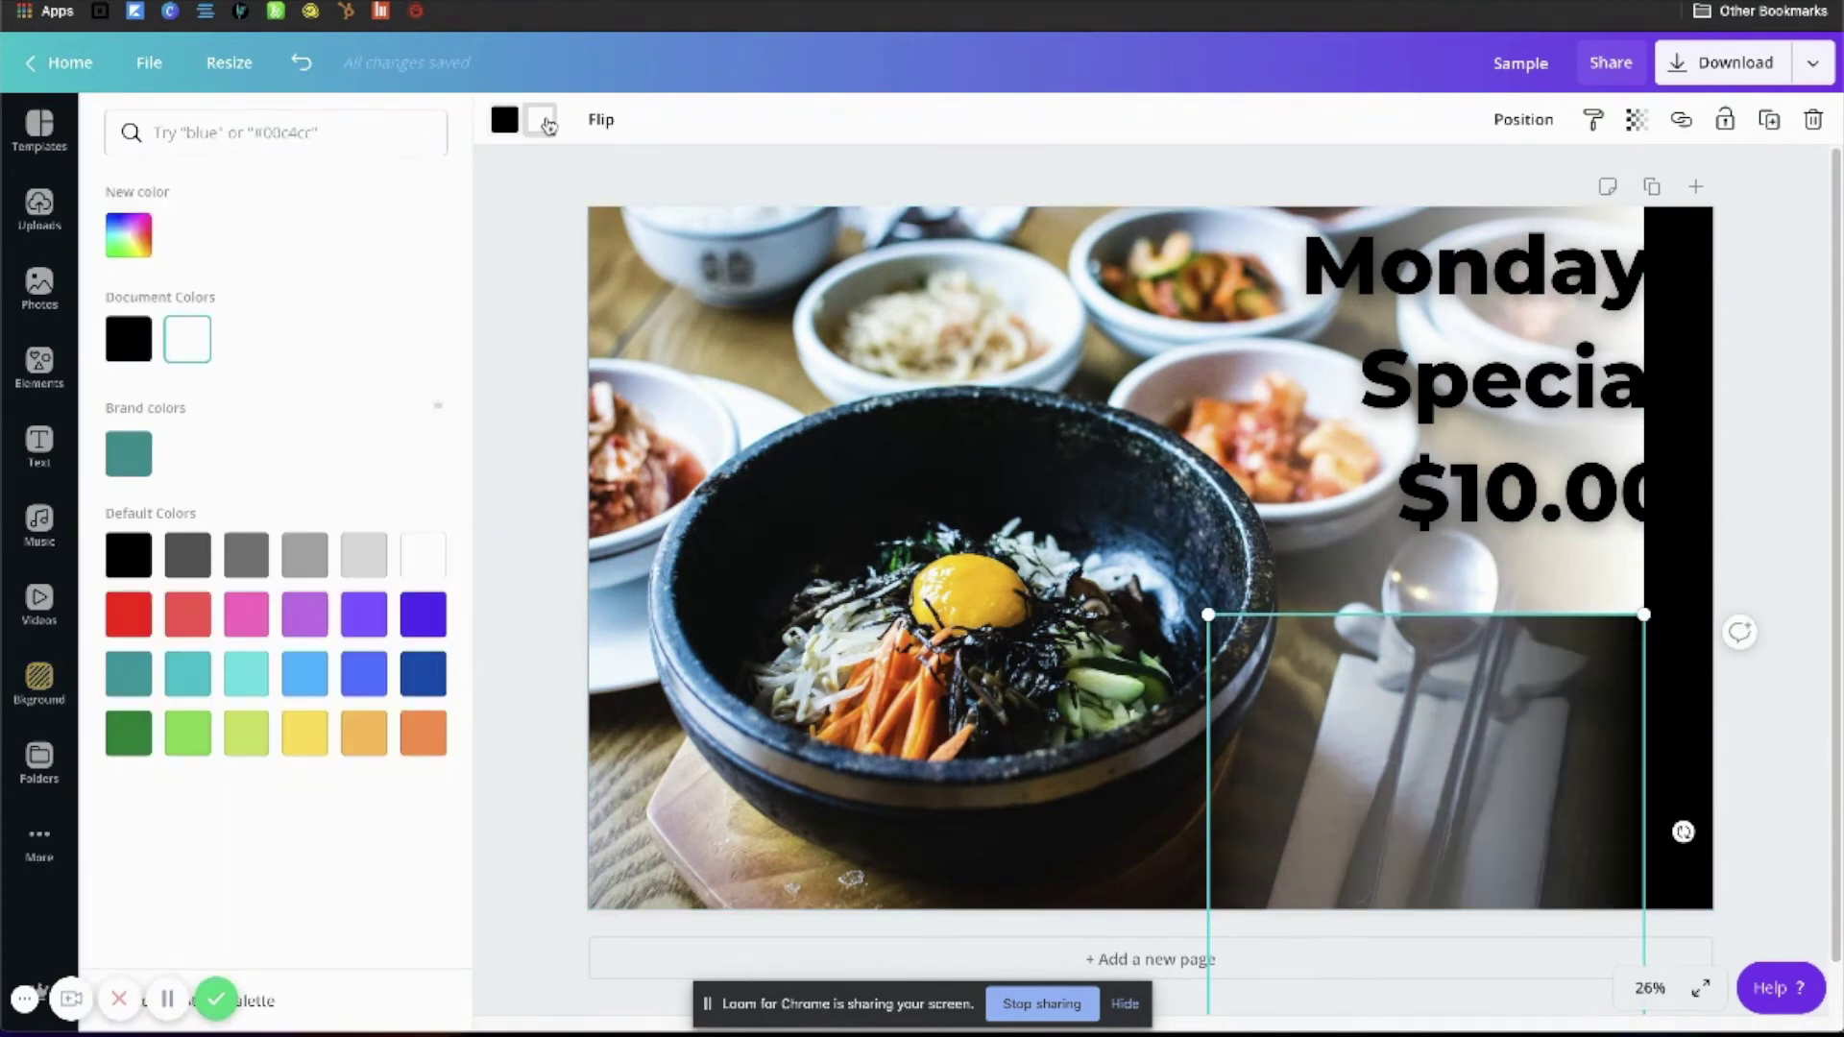
left_click(1446, 605)
left_click(128, 339)
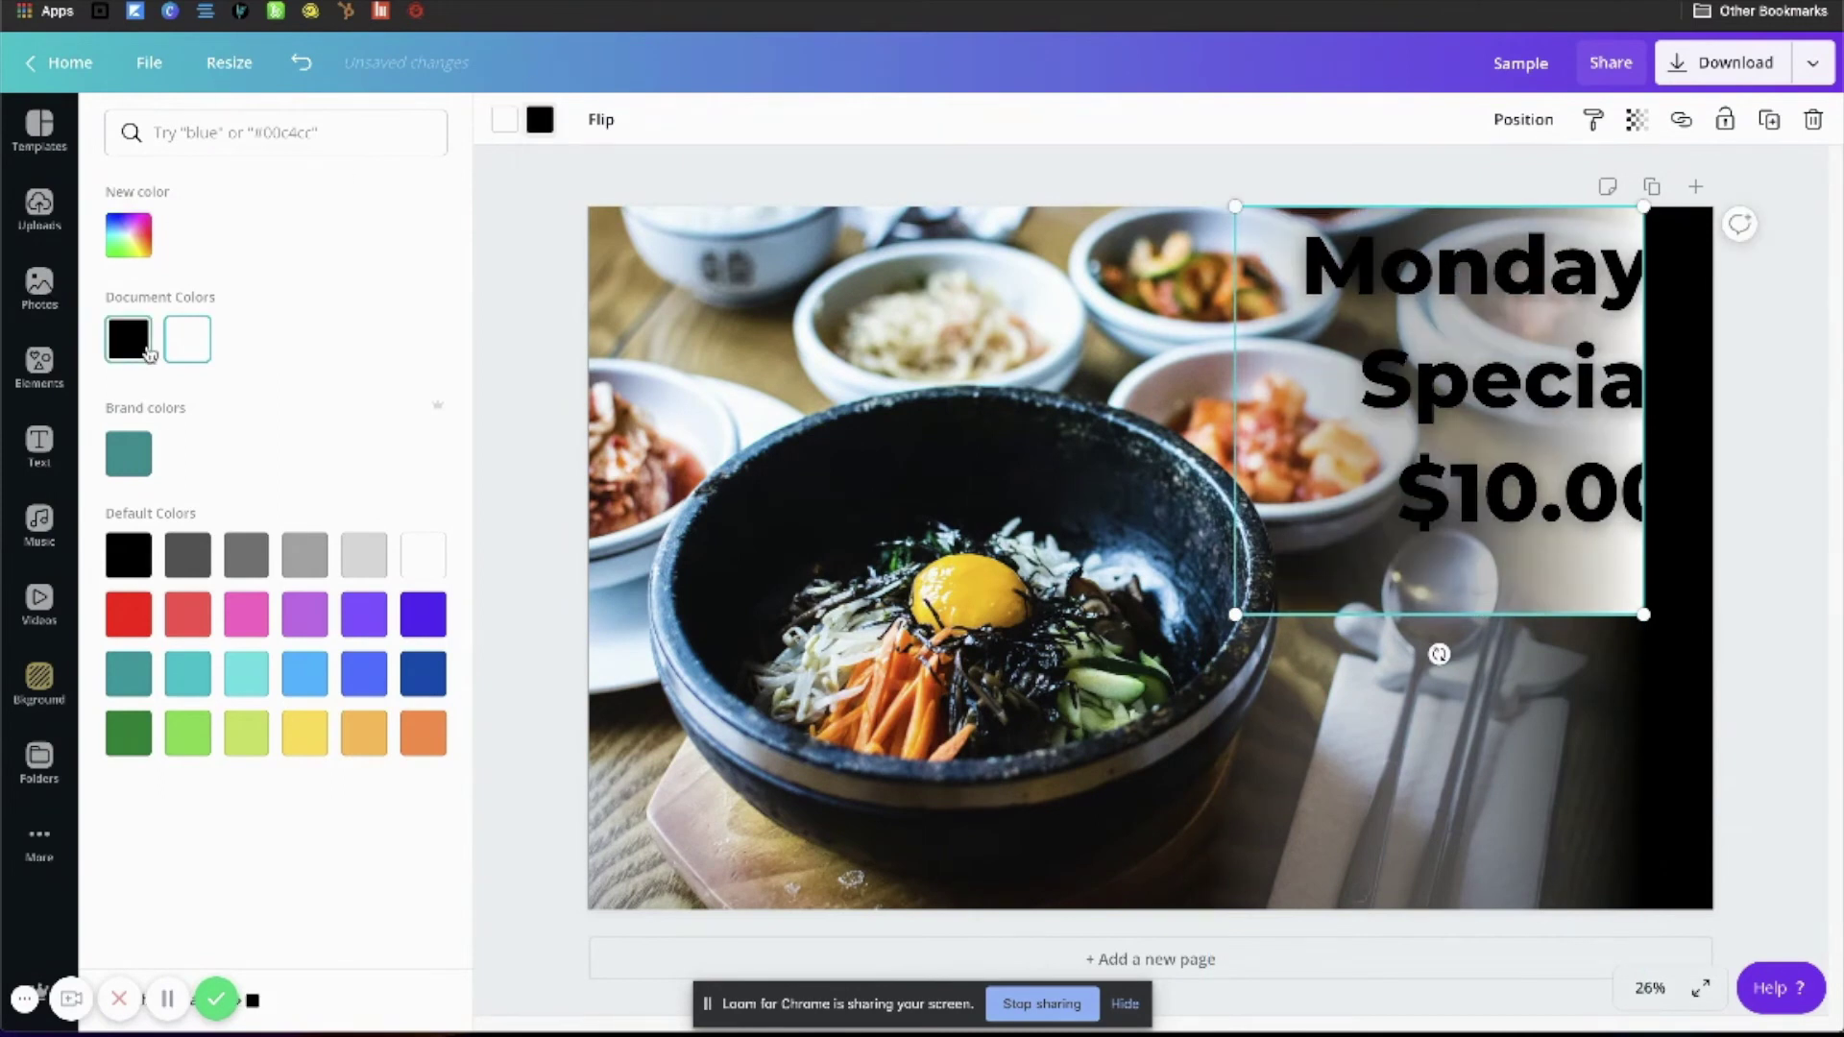
left_click(505, 120)
left_click(128, 339)
left_click(1479, 384)
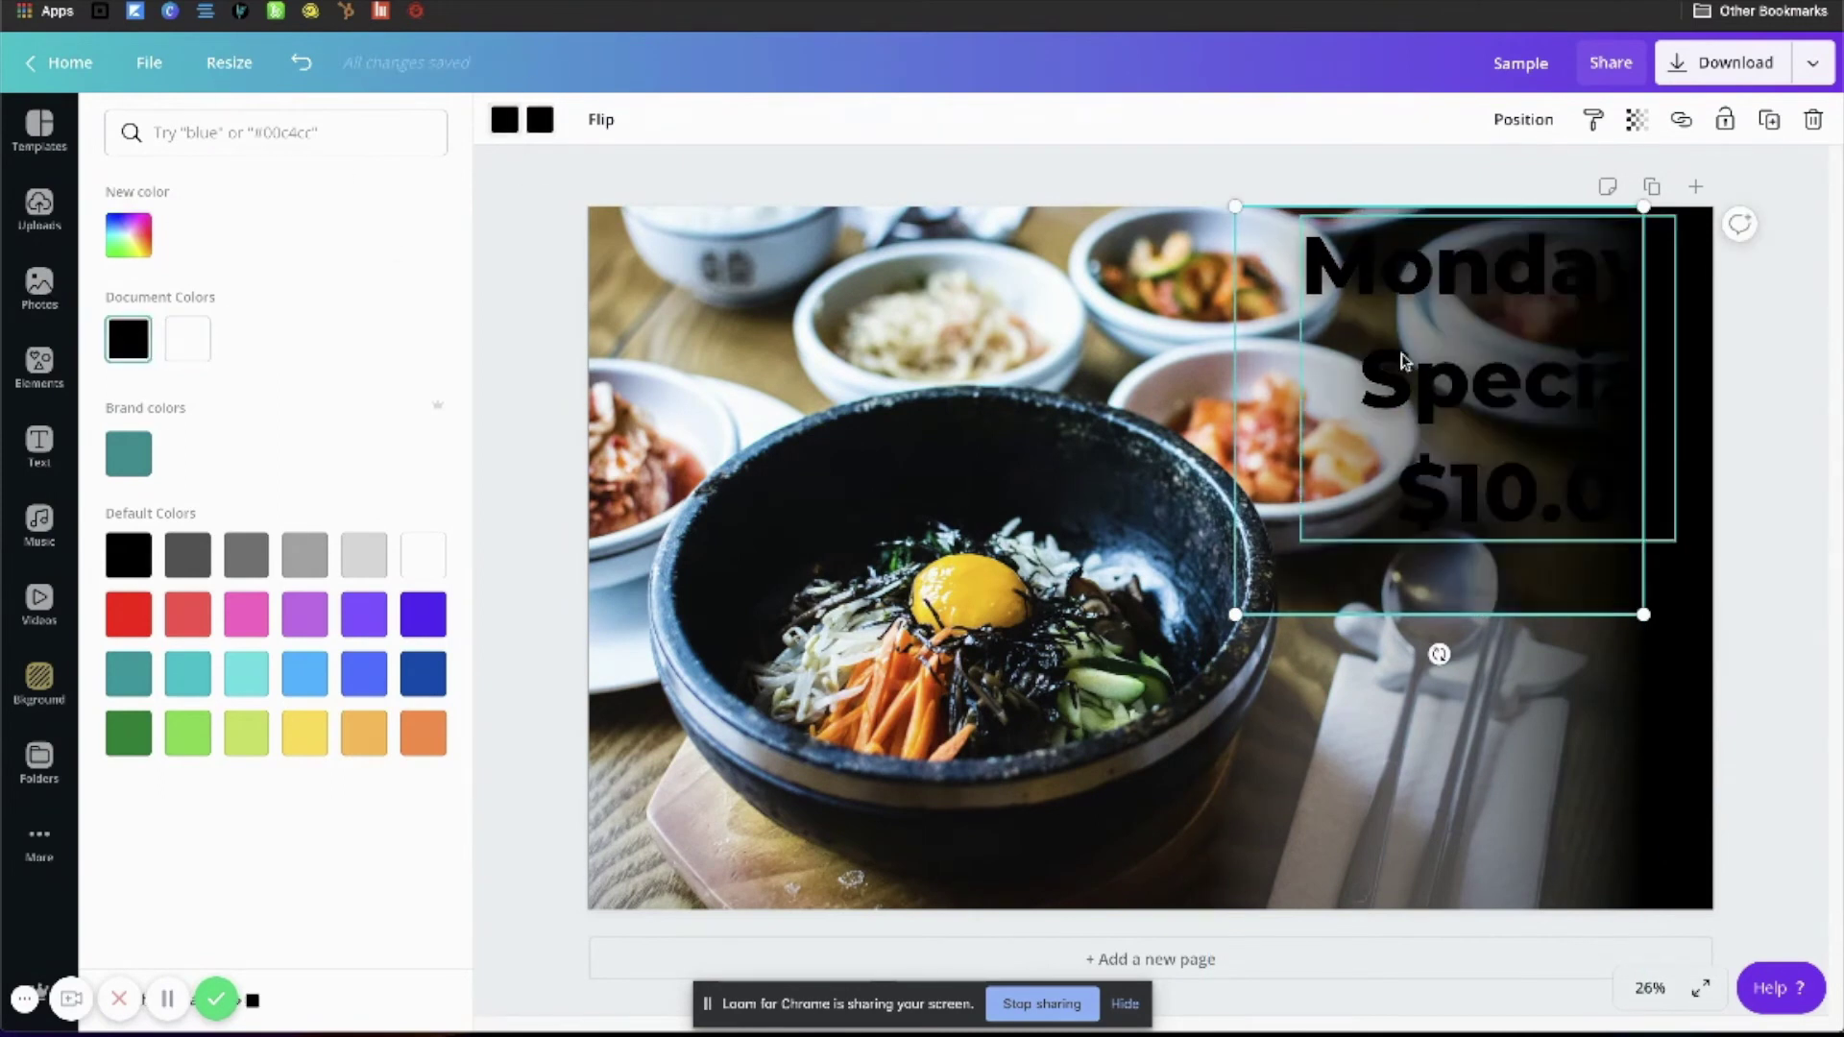
Step: Make the Monday Special heading bold and white
left_click(844, 122)
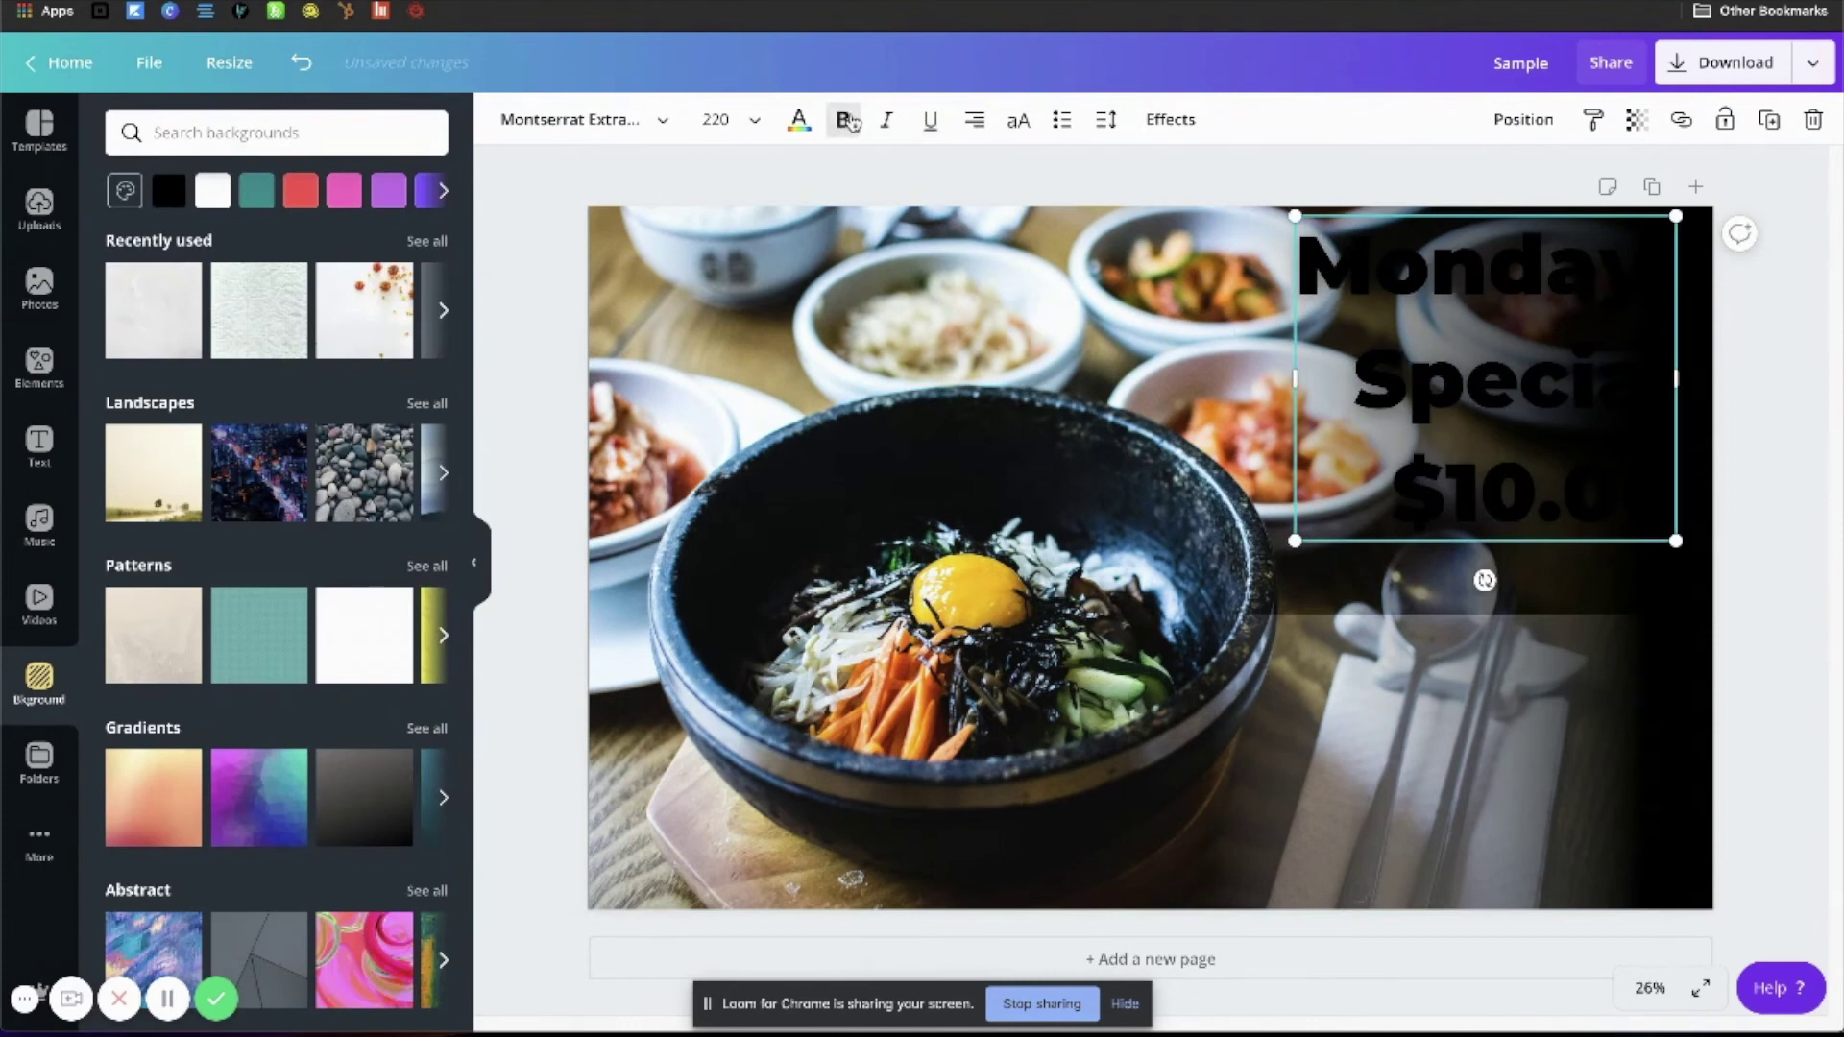
left_click(799, 123)
left_click(187, 339)
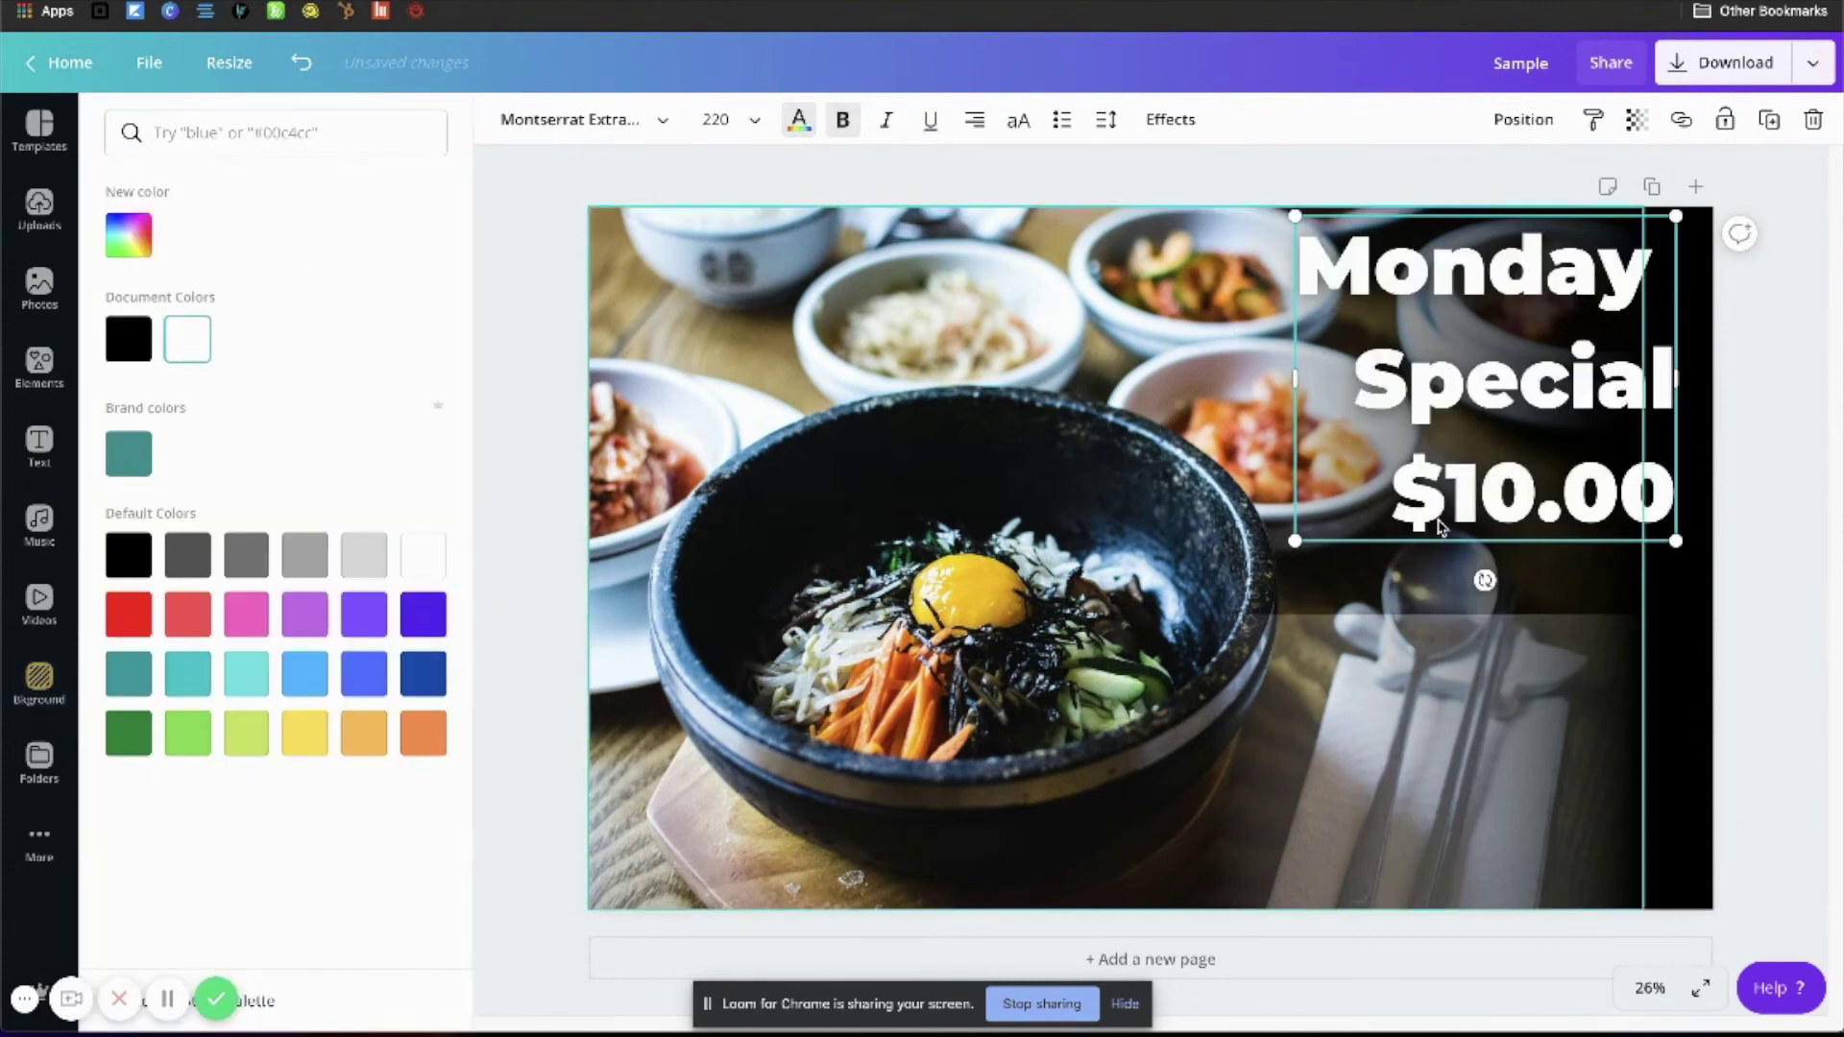
left_click(1479, 583)
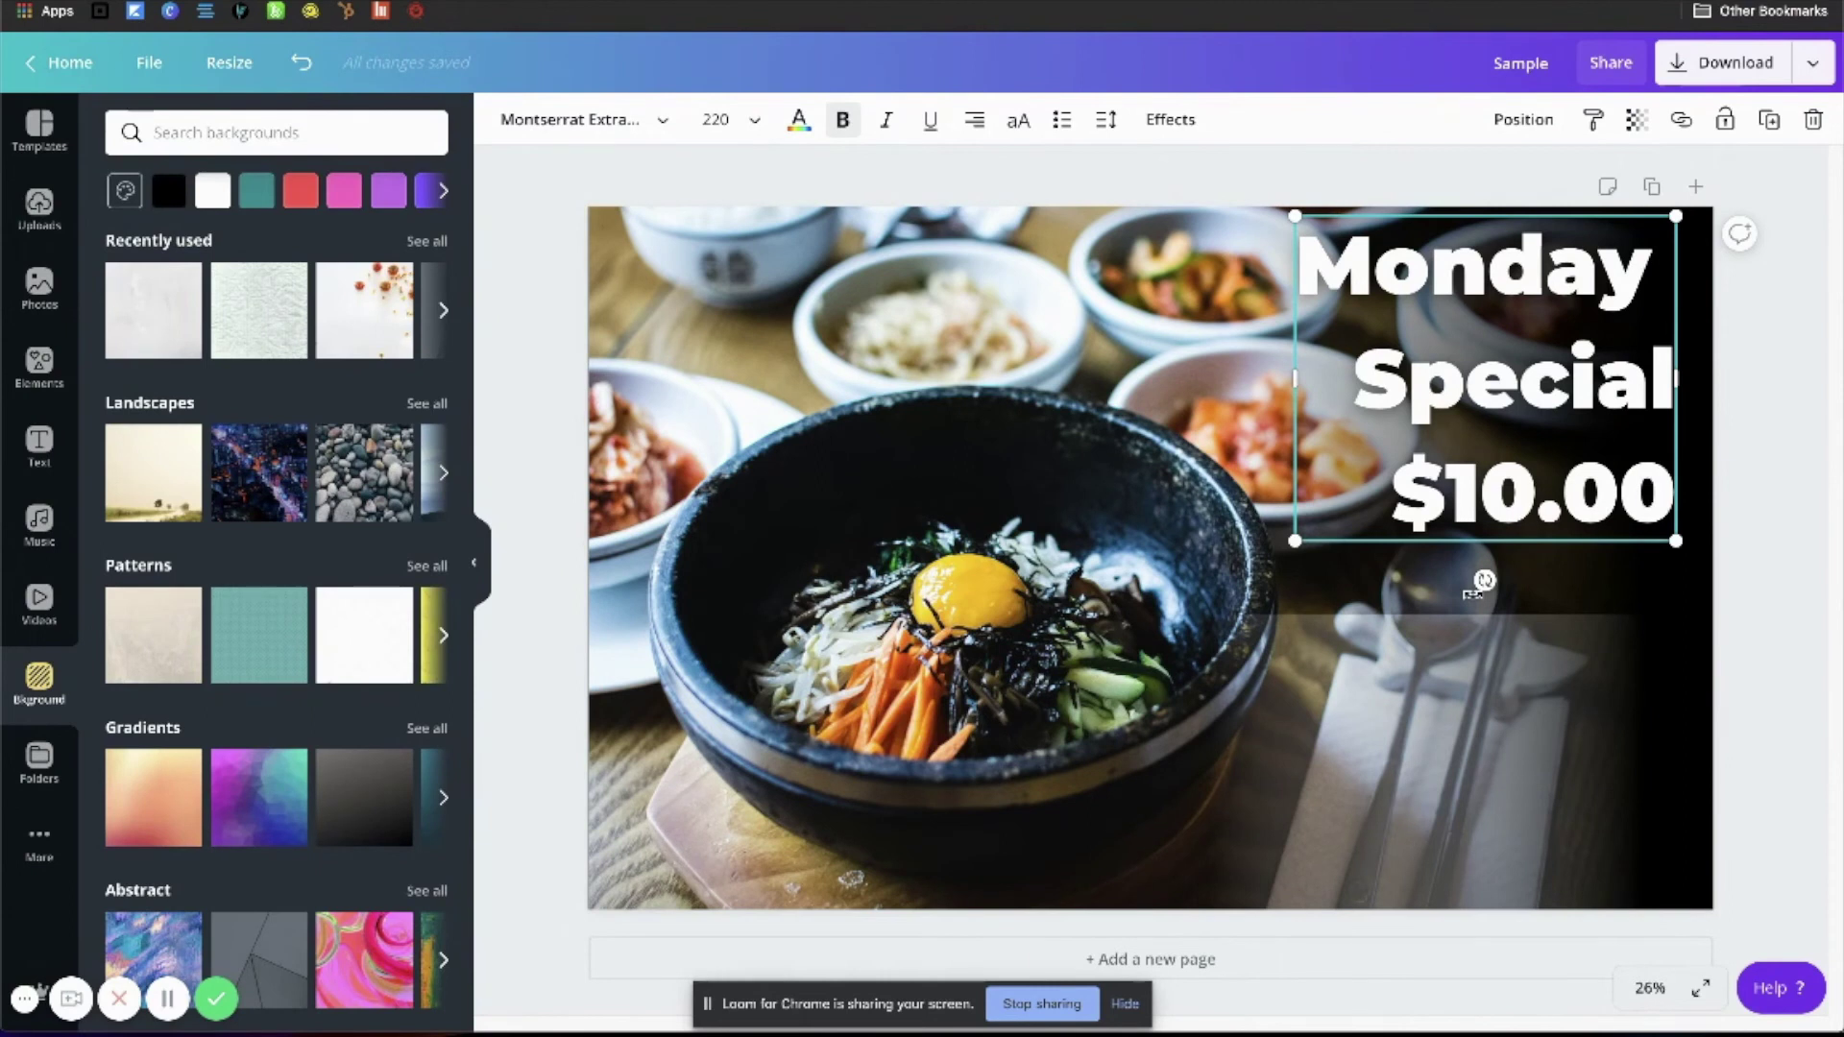
Step: Check the lower-right gradient overlay's colour settings
left_click(1498, 634)
left_click(1767, 752)
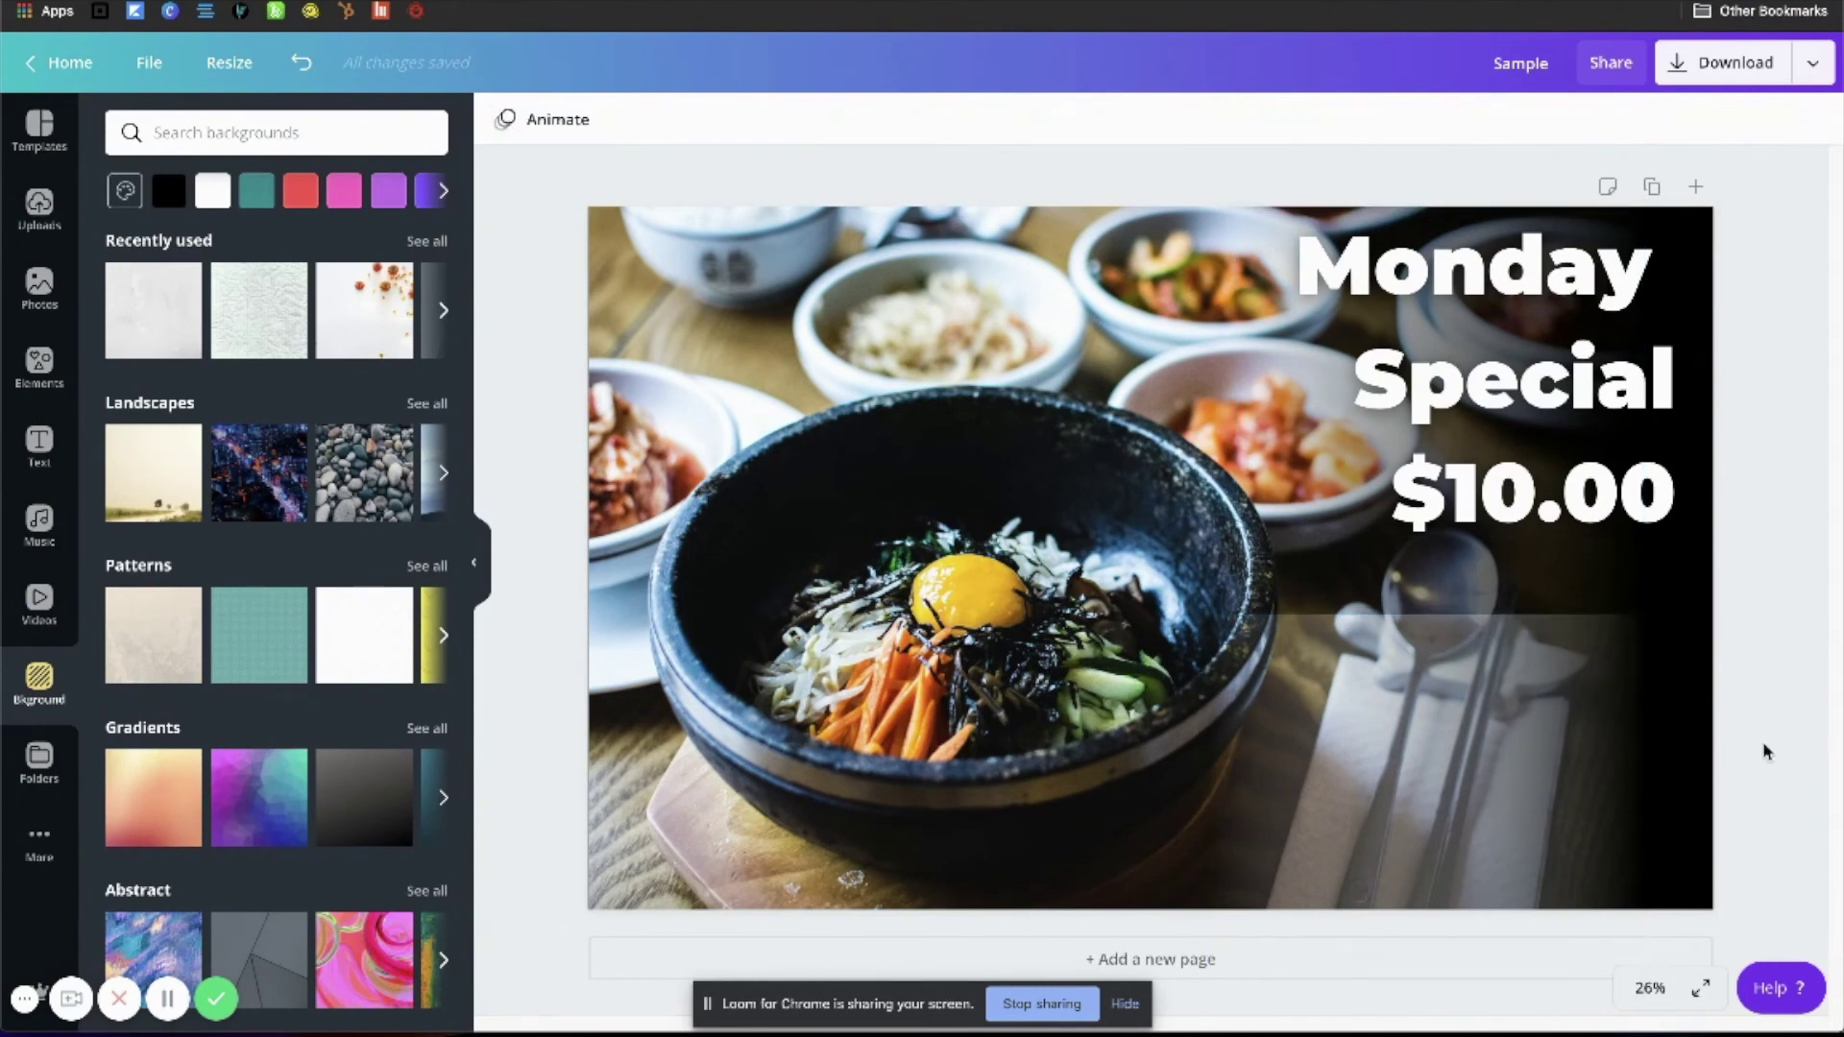
left_click(1524, 753)
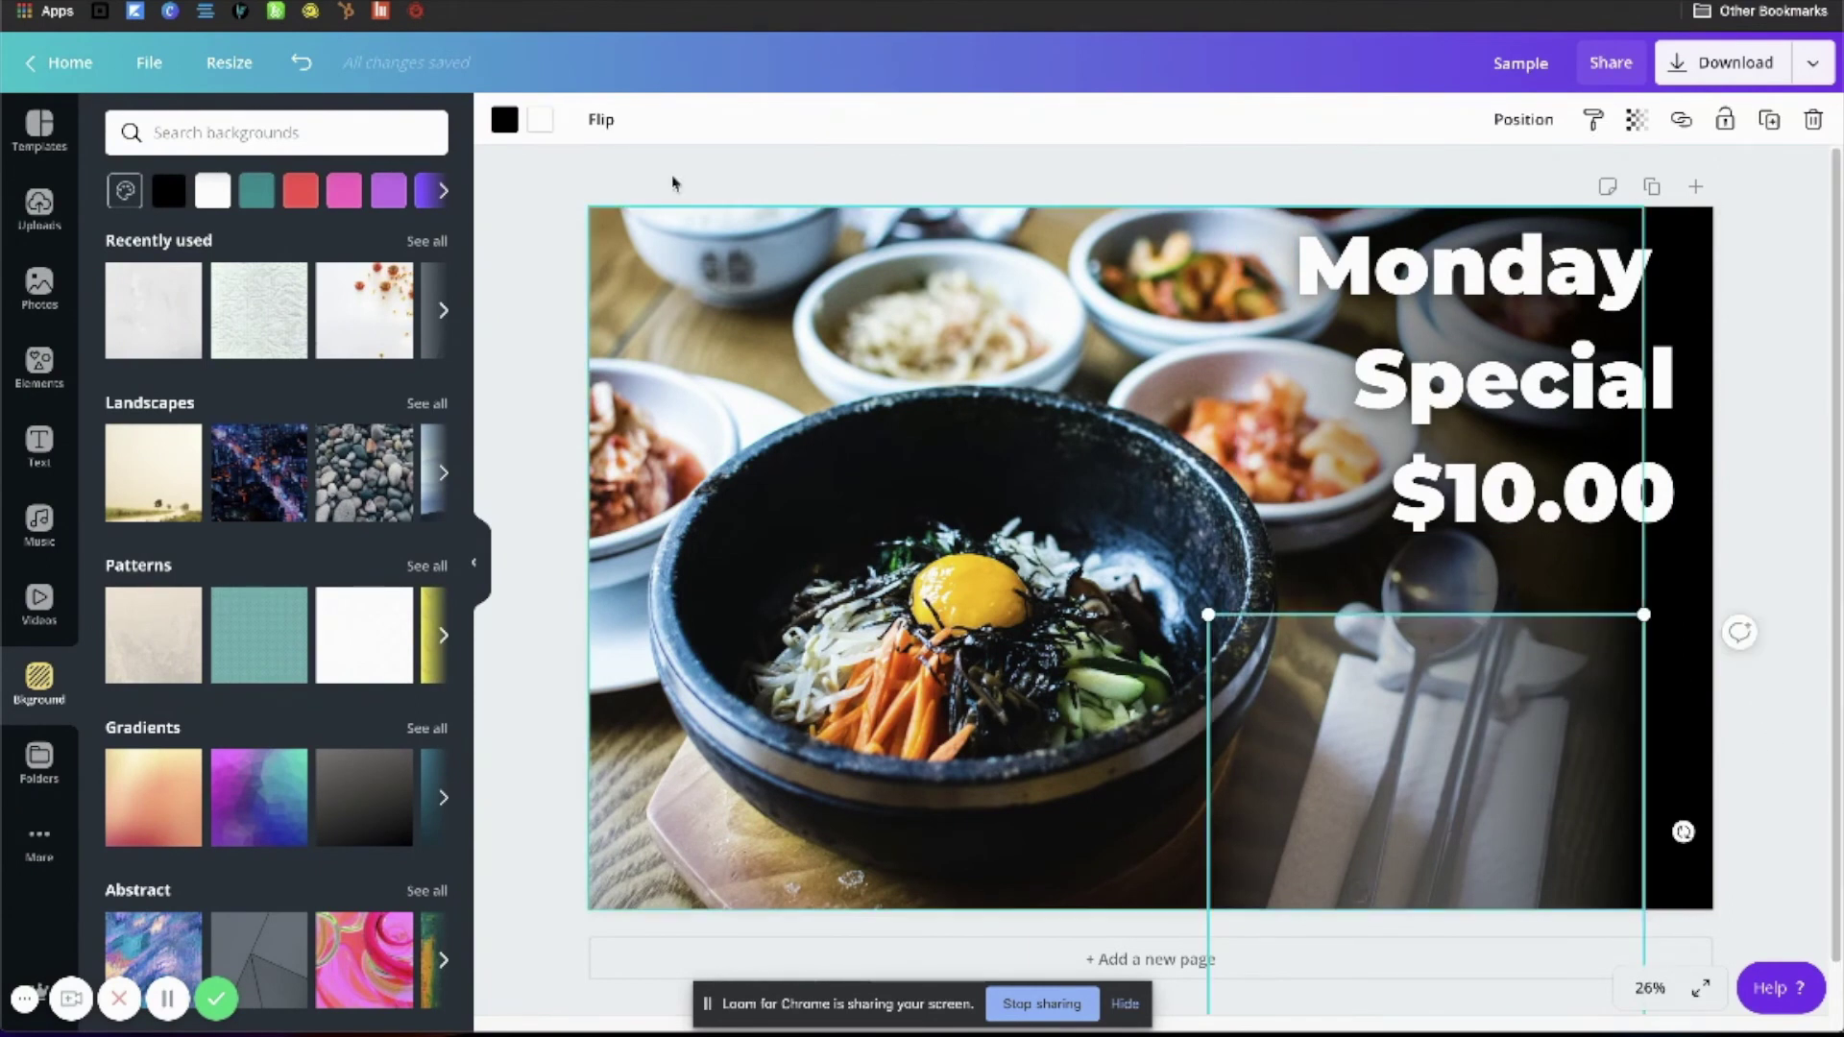
left_click(539, 119)
left_click(539, 119)
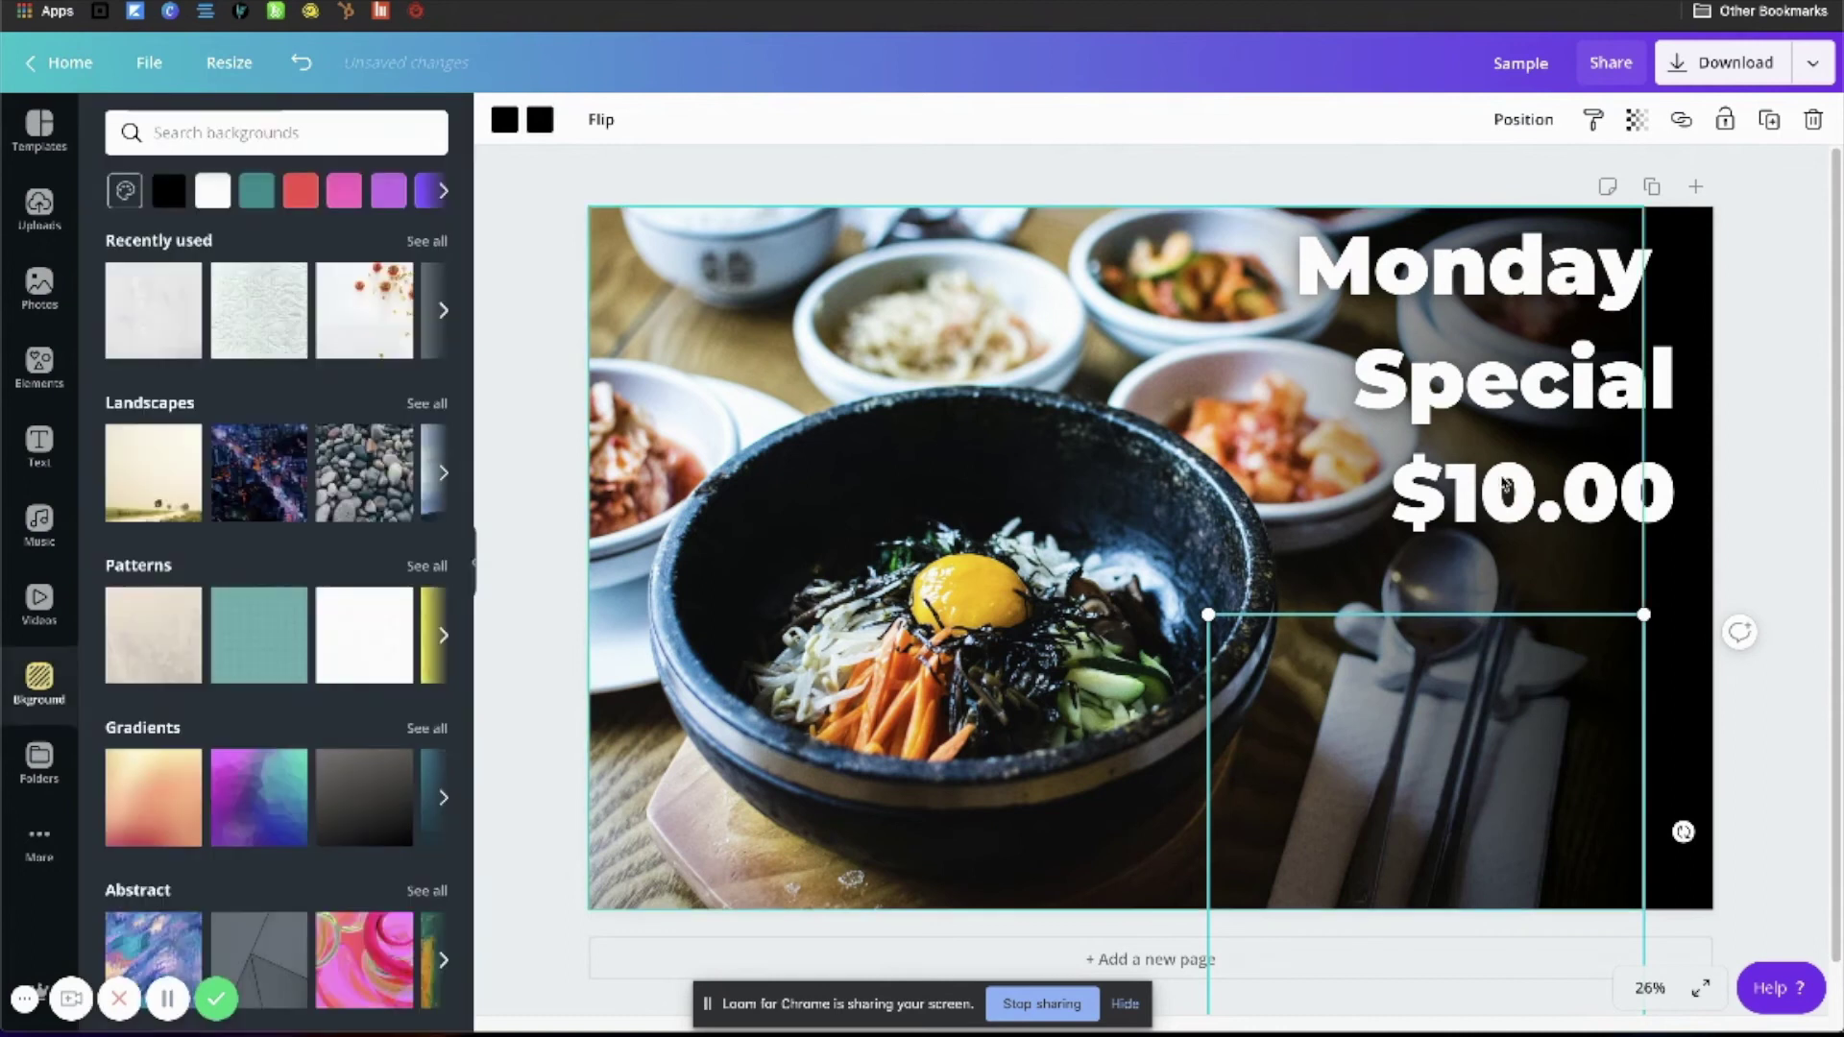
left_click(1785, 756)
Step: Enlarge the heading to size 298 so it stretches further left across the photo
left_click(1507, 469)
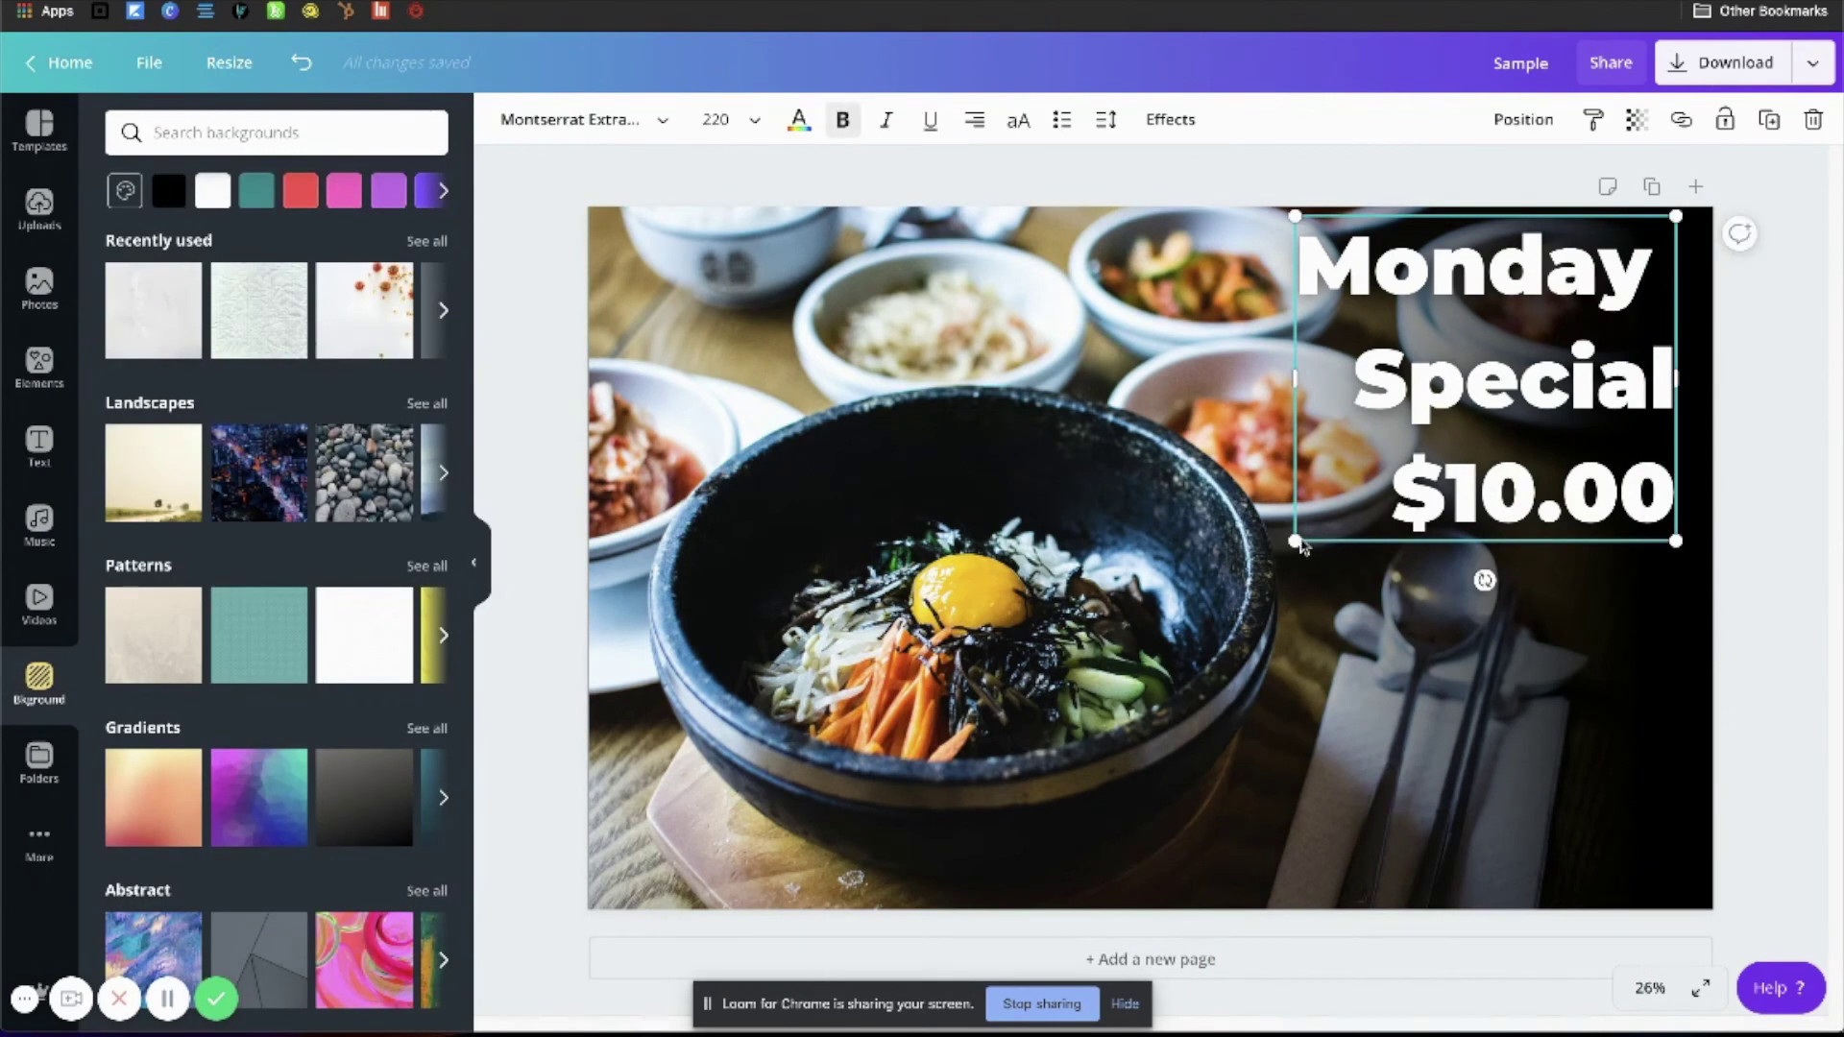
left_click_drag(1297, 540, 1159, 653)
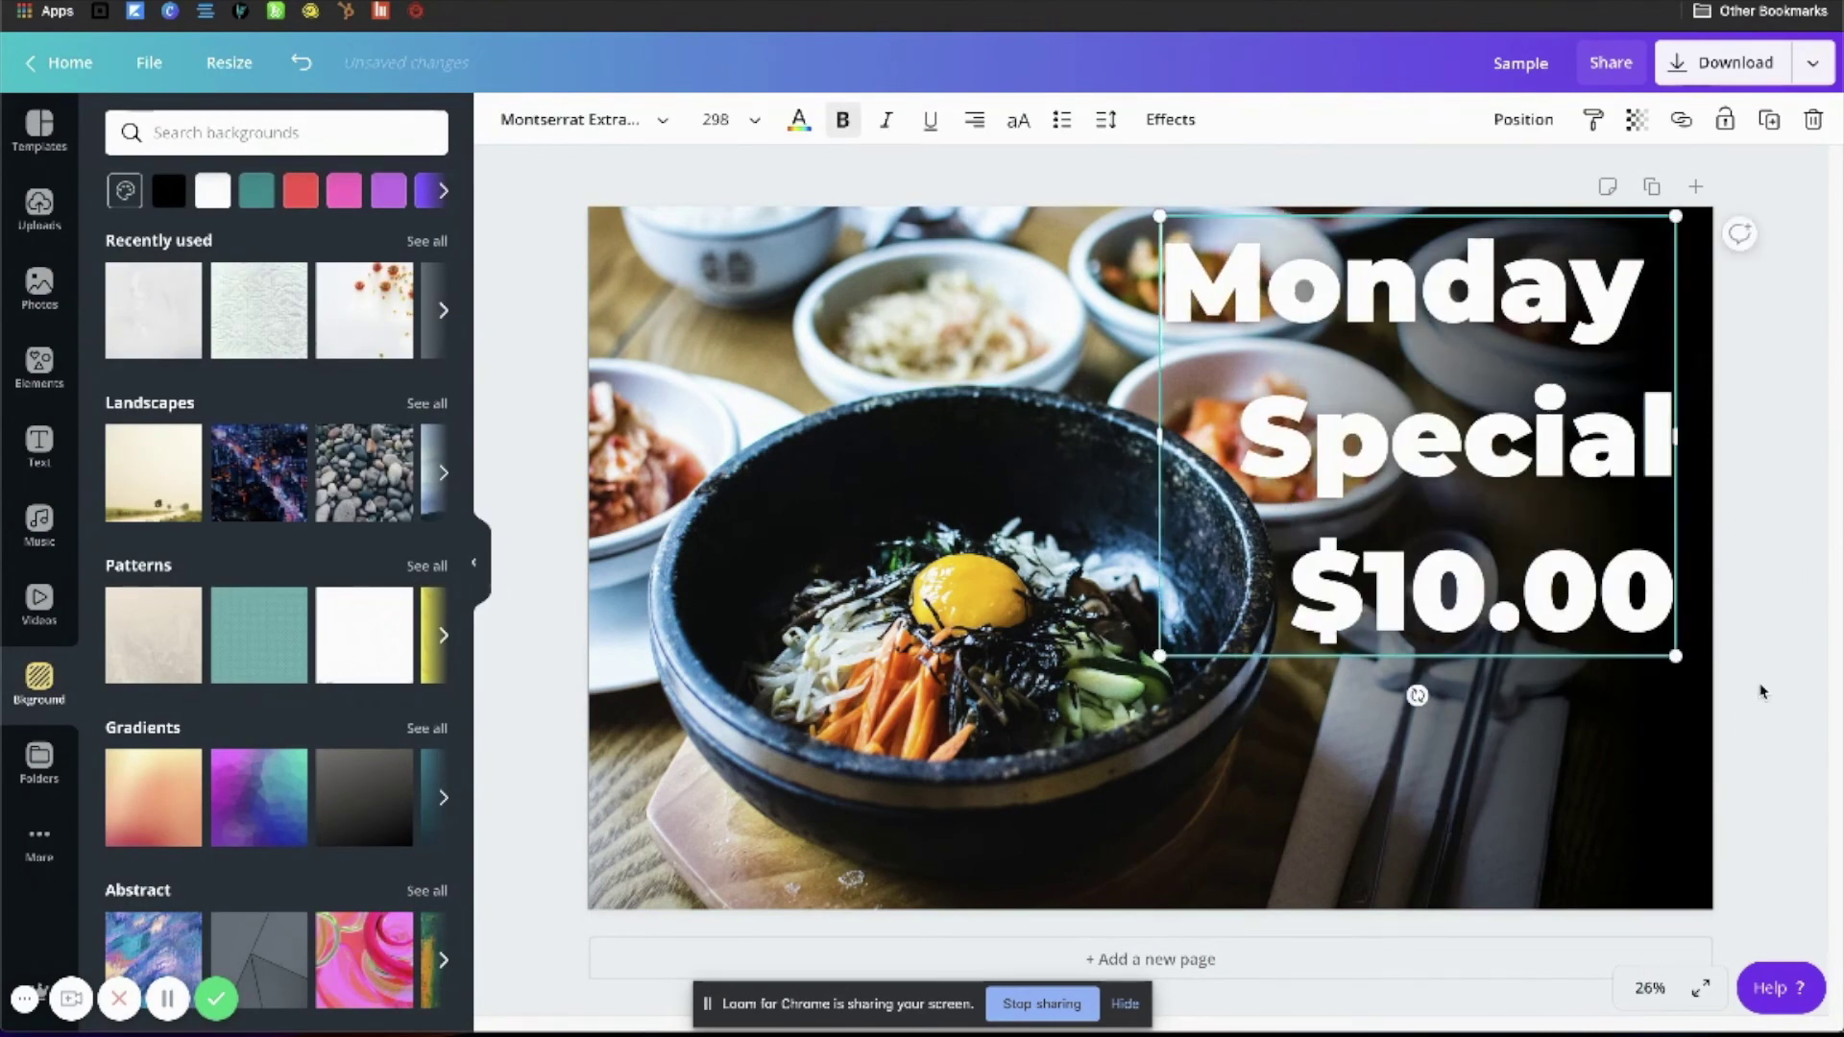
left_click(1691, 645)
left_click(1464, 516)
left_click(1546, 133)
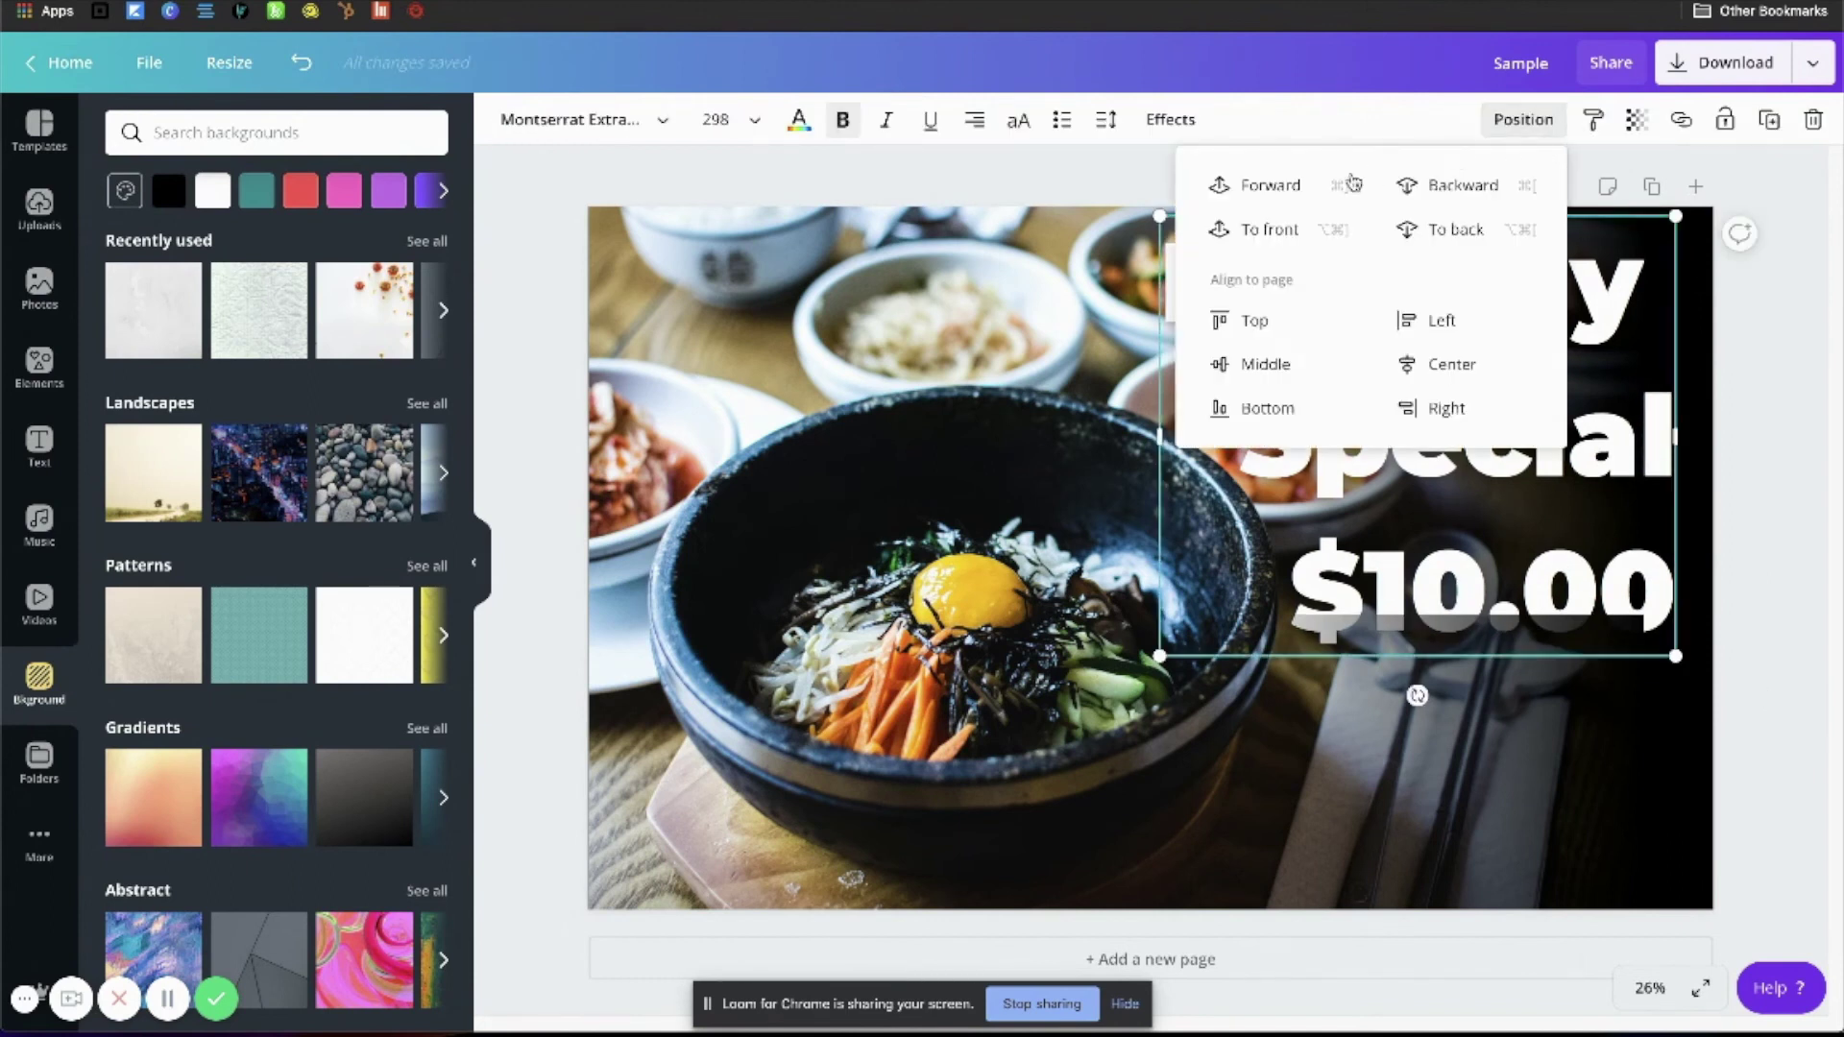
key("Escape")
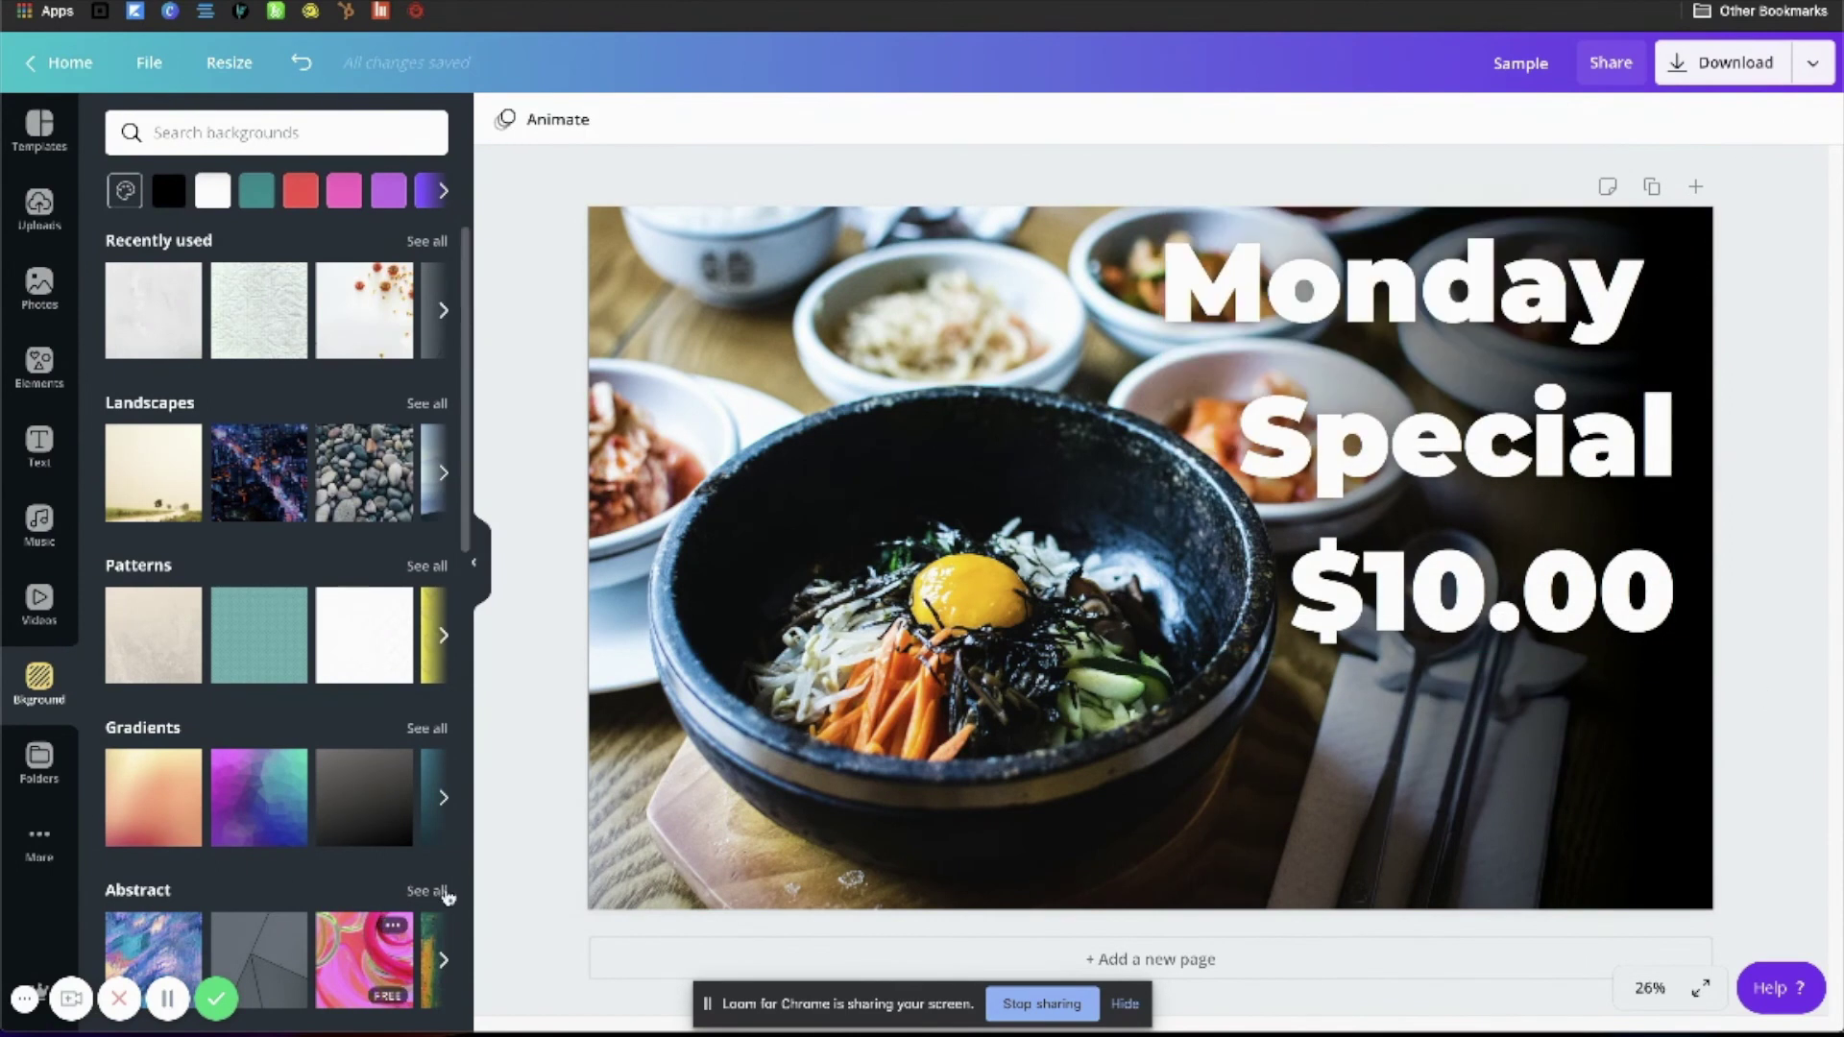